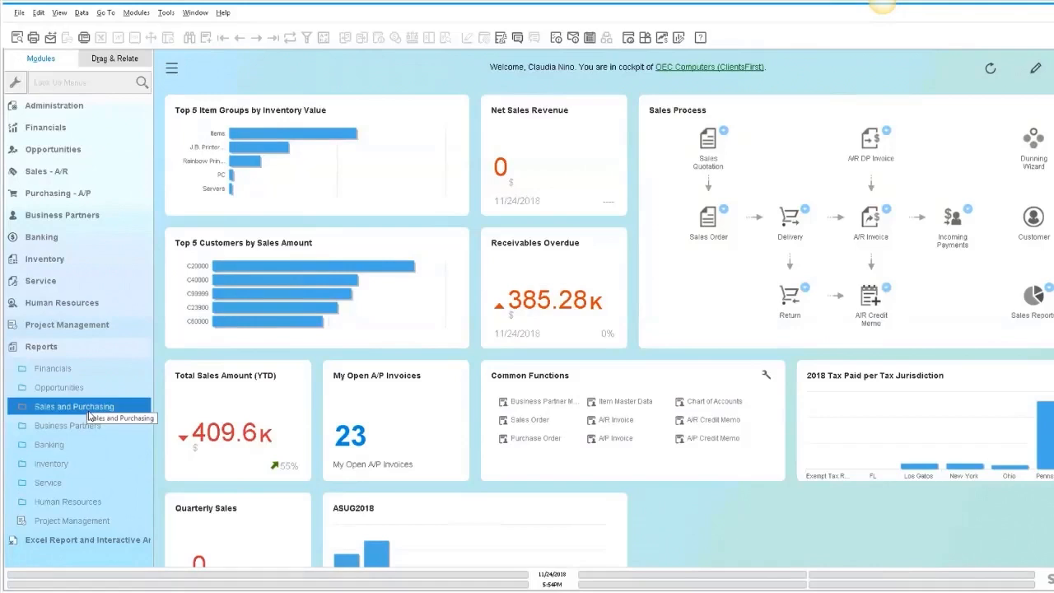
- Open Alerts Management from the Administration module
{"action": "left_click", "coordinate": [68, 350]}
{"action": "left_click", "coordinate": [72, 111]}
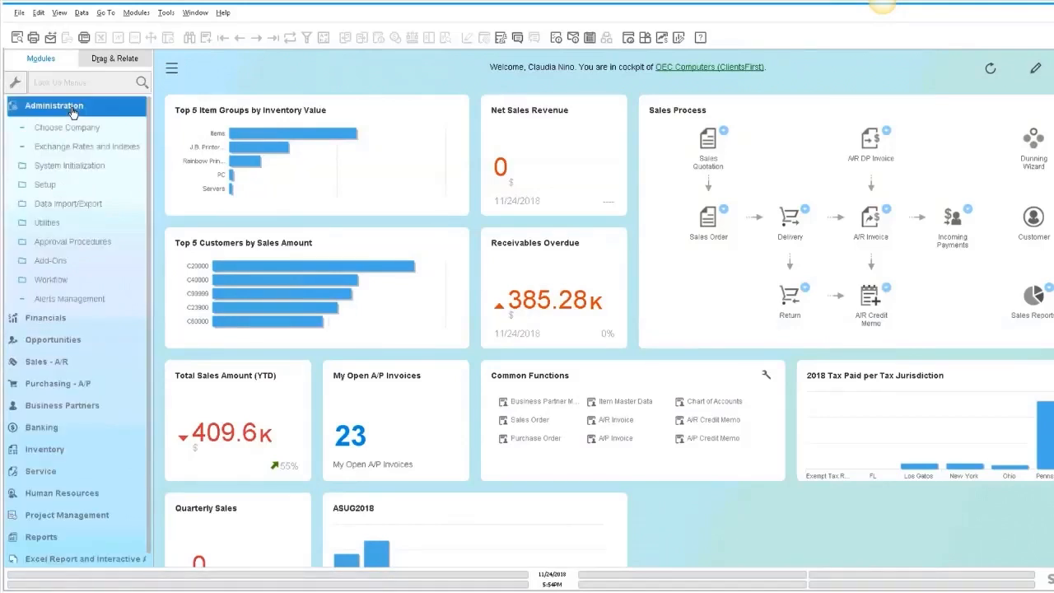
{"action": "left_click", "coordinate": [69, 300]}
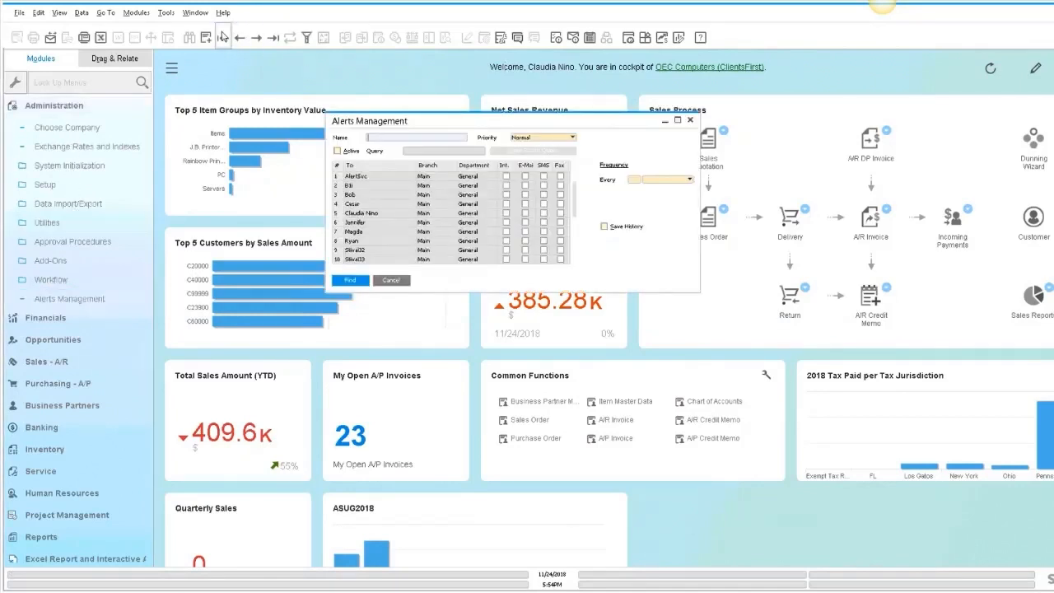
- Browse through the existing alert definitions record by record
{"action": "left_click", "coordinate": [222, 37]}
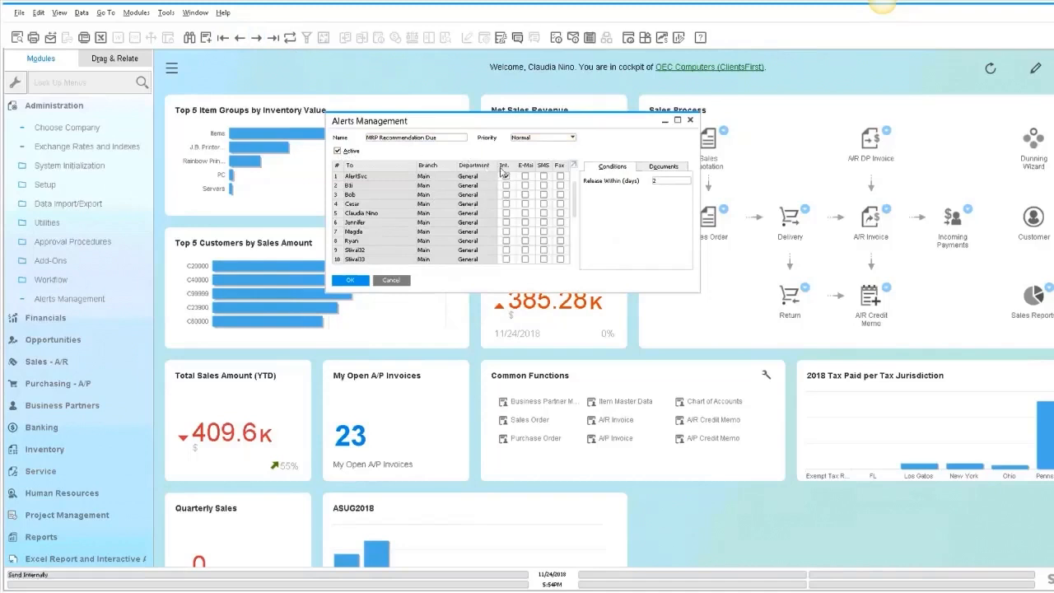
{"action": "left_click", "coordinate": [256, 38]}
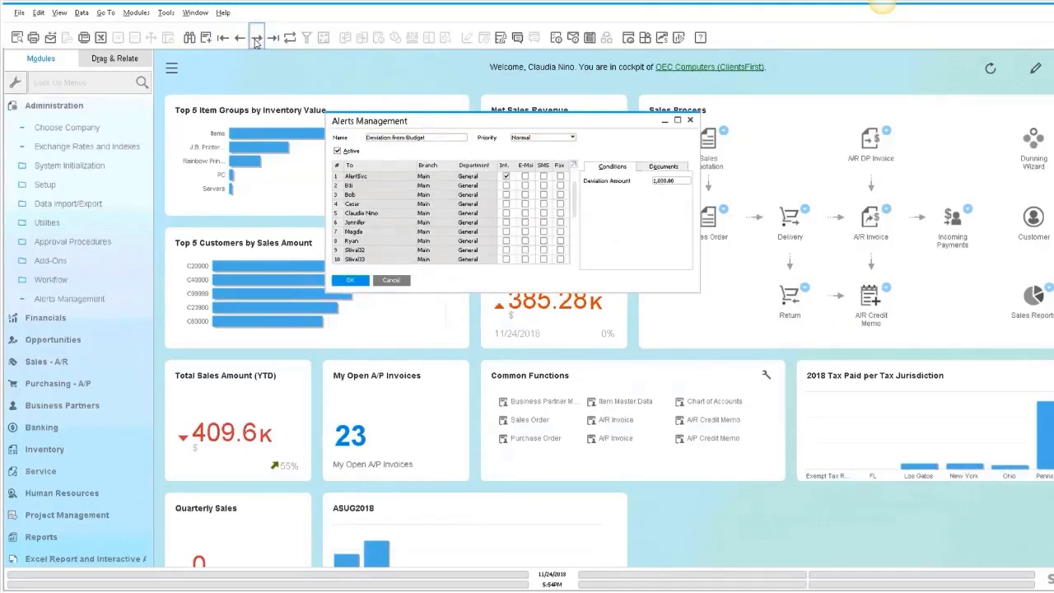
{"action": "left_click", "coordinate": [256, 38]}
{"action": "left_click", "coordinate": [256, 38]}
{"action": "left_click", "coordinate": [256, 37]}
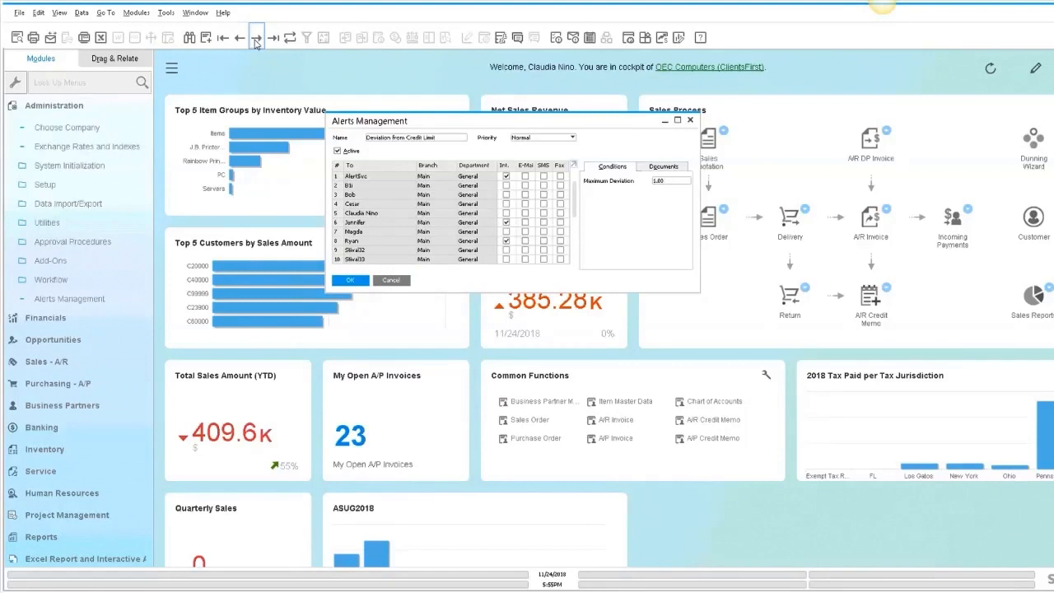
- Start a new alert, attach the saved query 90 days past due, and cancel the window
{"action": "left_click", "coordinate": [205, 38]}
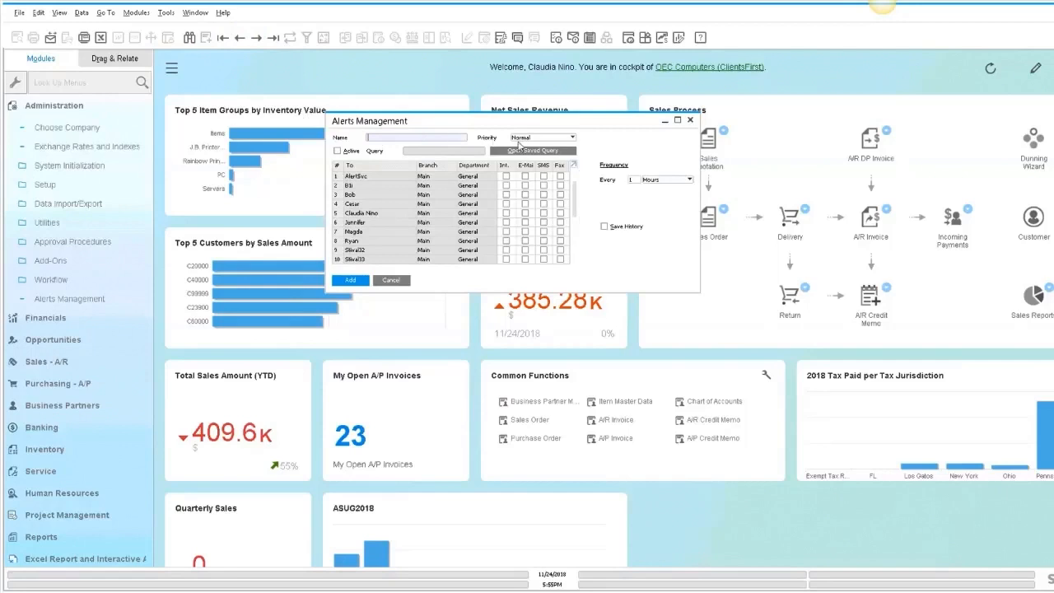
{"action": "left_click", "coordinate": [533, 154]}
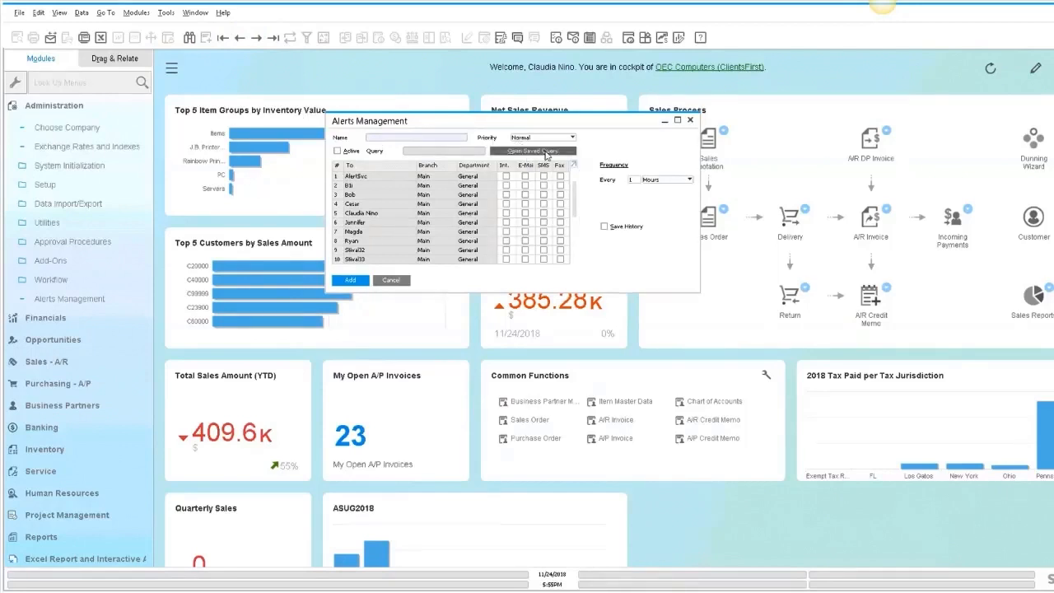
{"action": "left_click", "coordinate": [585, 186]}
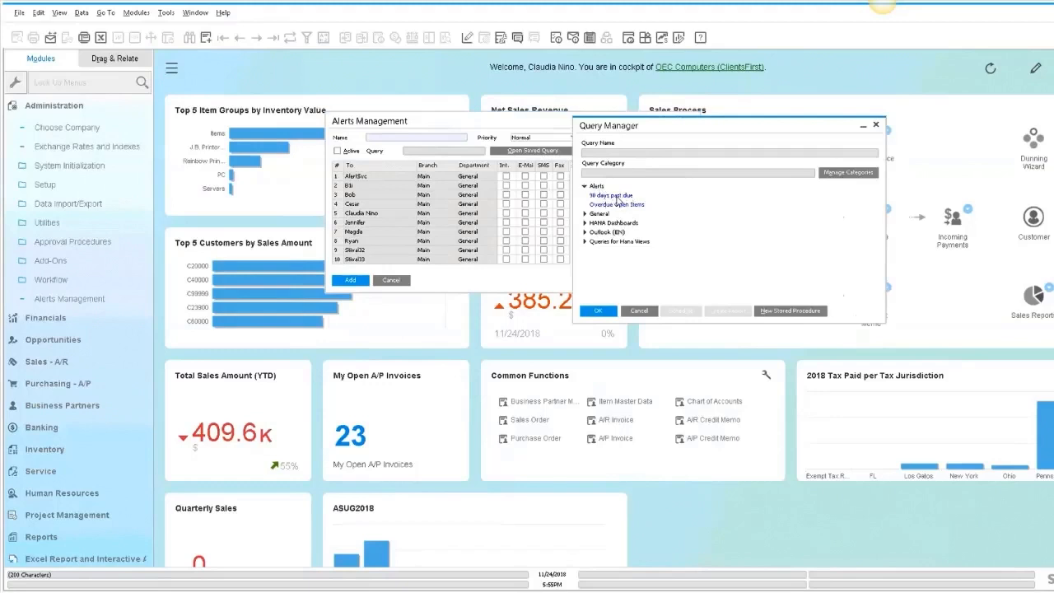
{"action": "left_click", "coordinate": [610, 195]}
{"action": "left_click", "coordinate": [599, 311]}
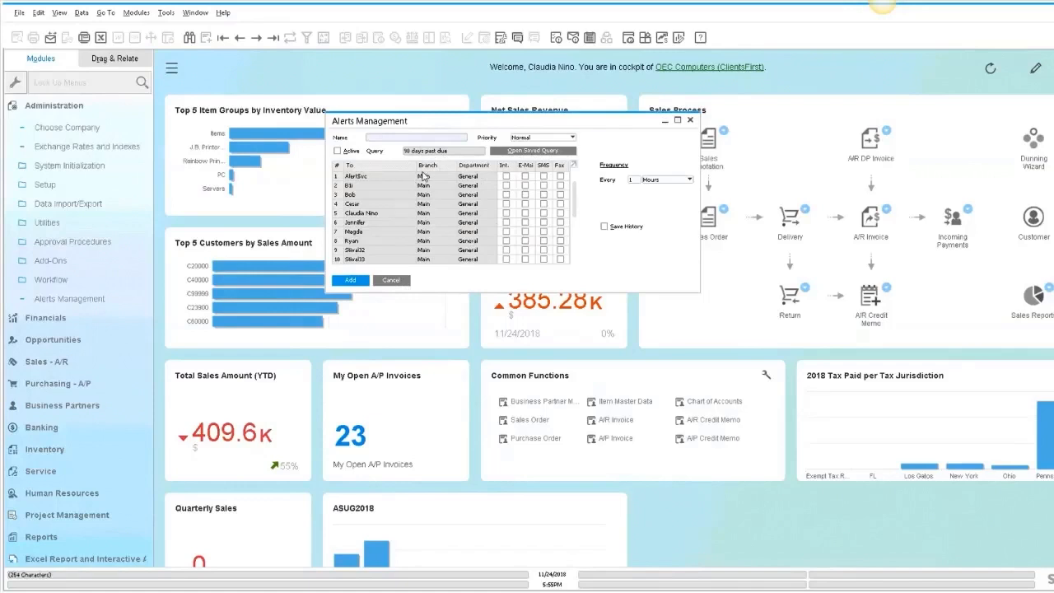
{"action": "left_click", "coordinate": [392, 280]}
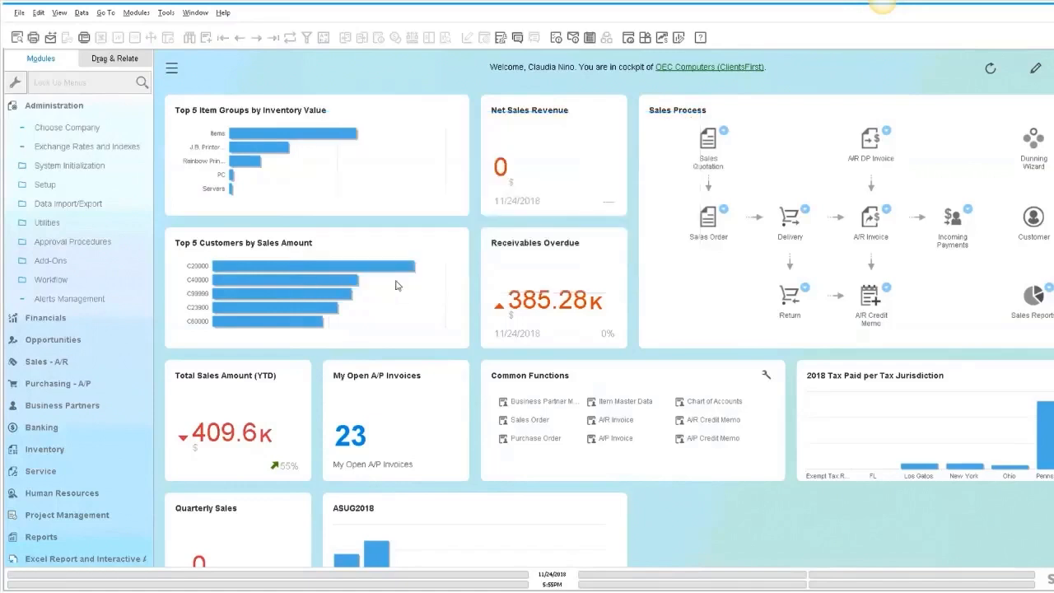
- Open Approval Templates under Approval Procedures
{"action": "left_click", "coordinate": [87, 128]}
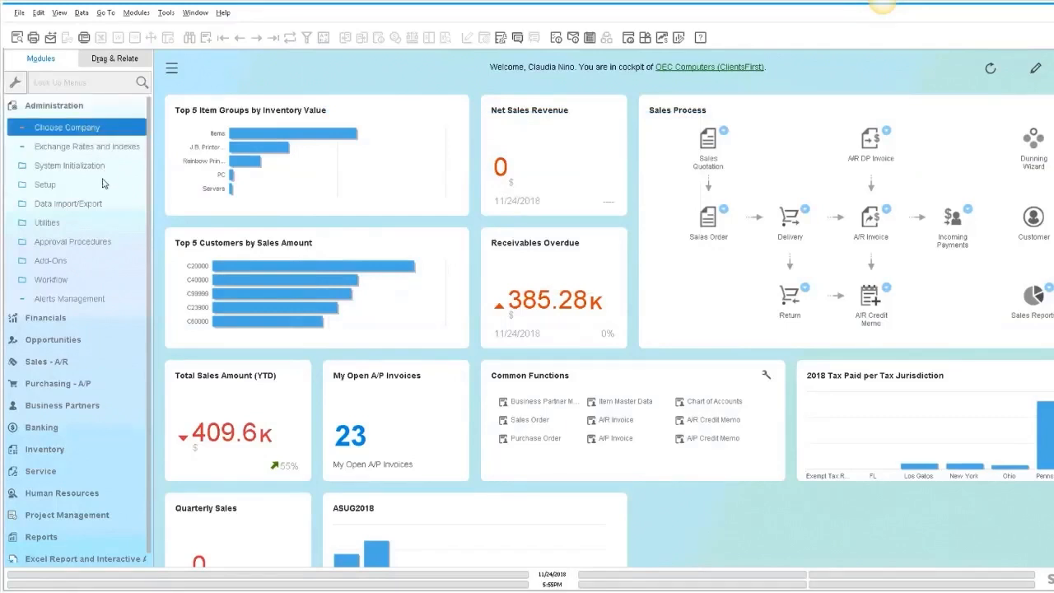
{"action": "left_click", "coordinate": [79, 244]}
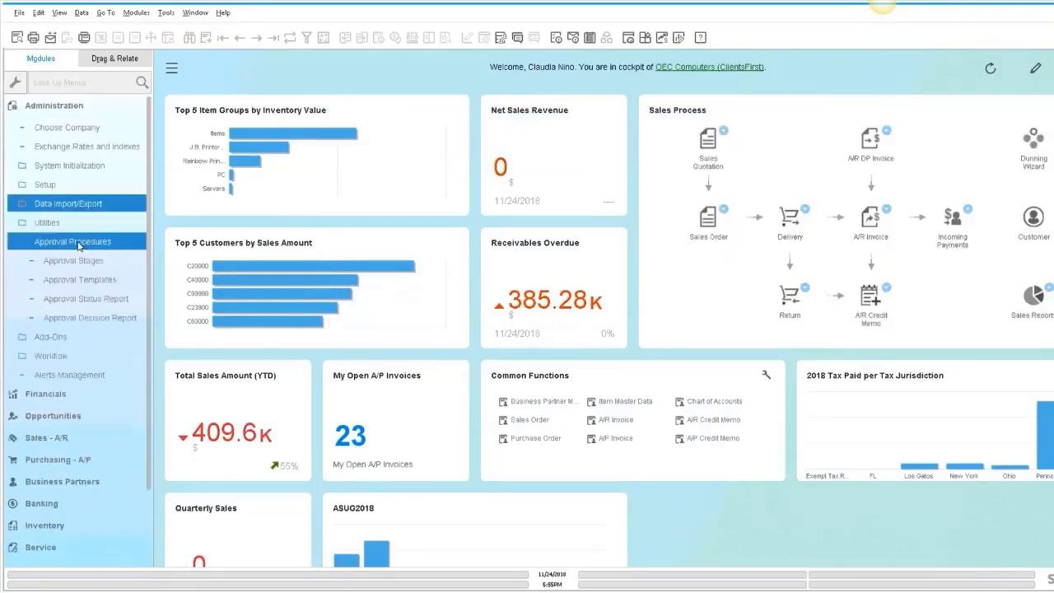
{"action": "left_click", "coordinate": [80, 279]}
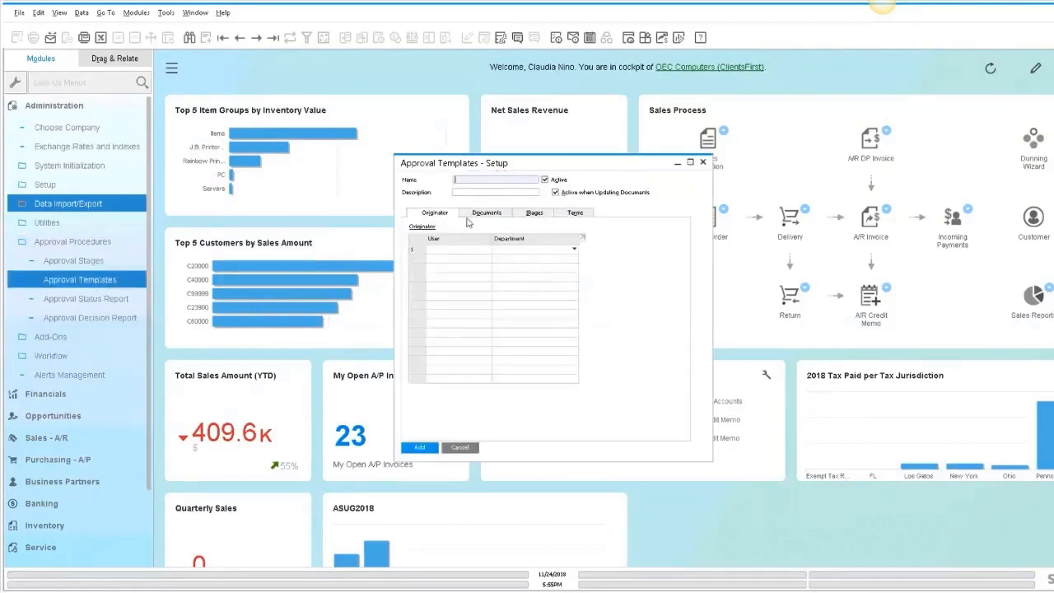
- Display the last approval template and review its Documents, Stages and Terms tabs
{"action": "left_click_drag", "start_coordinate": [469, 167], "coordinate": [436, 116]}
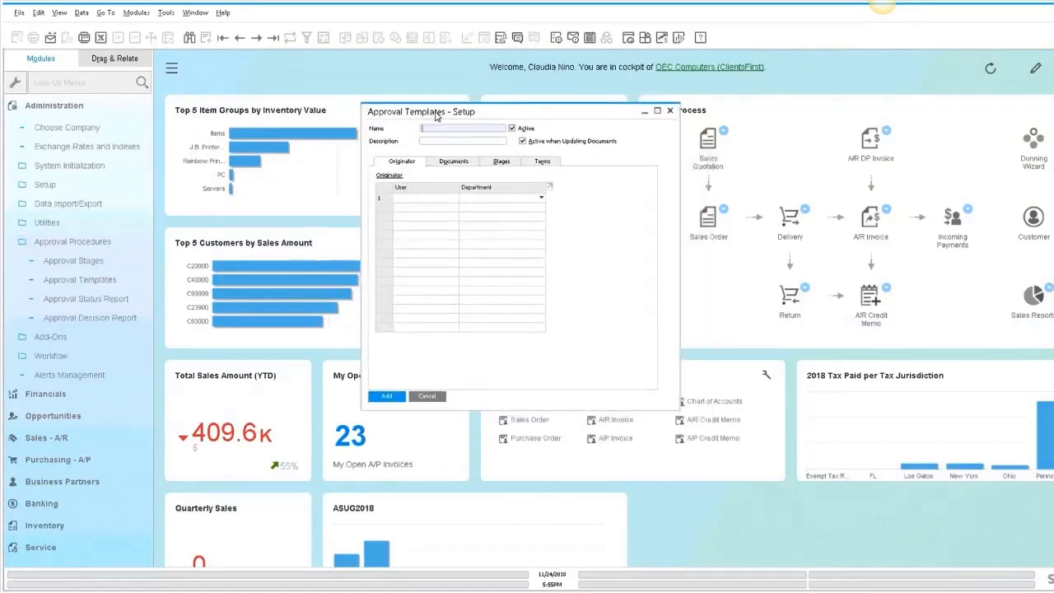
{"action": "left_click", "coordinate": [273, 38]}
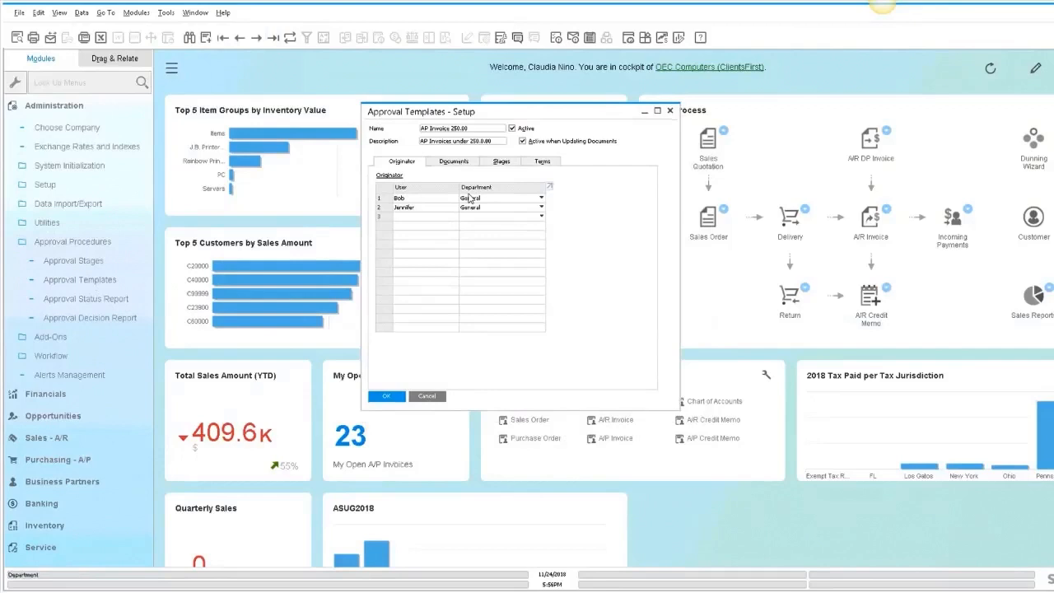
{"action": "left_click", "coordinate": [458, 162]}
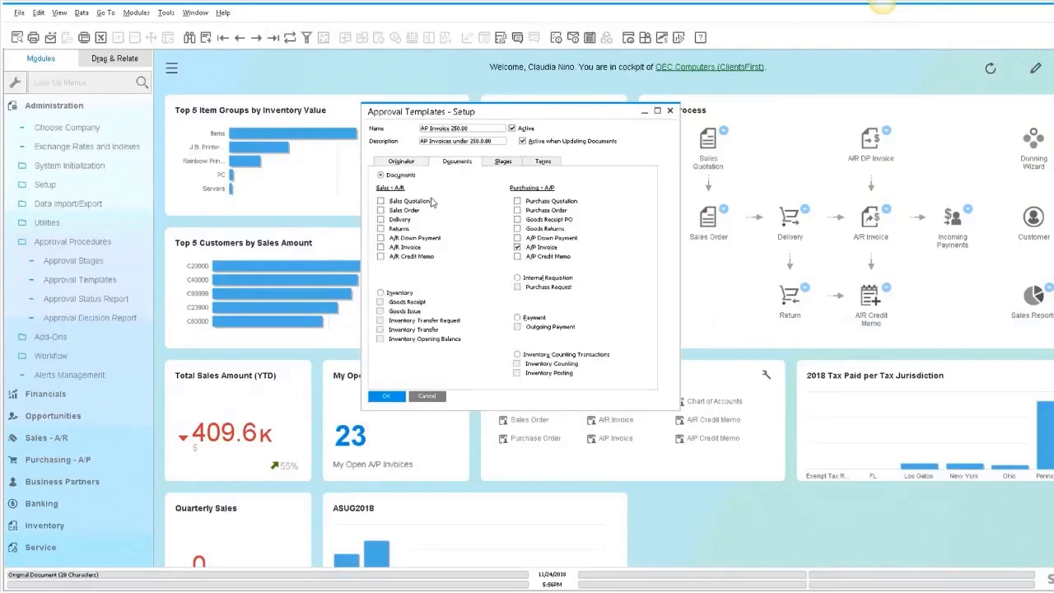
{"action": "left_click", "coordinate": [499, 164]}
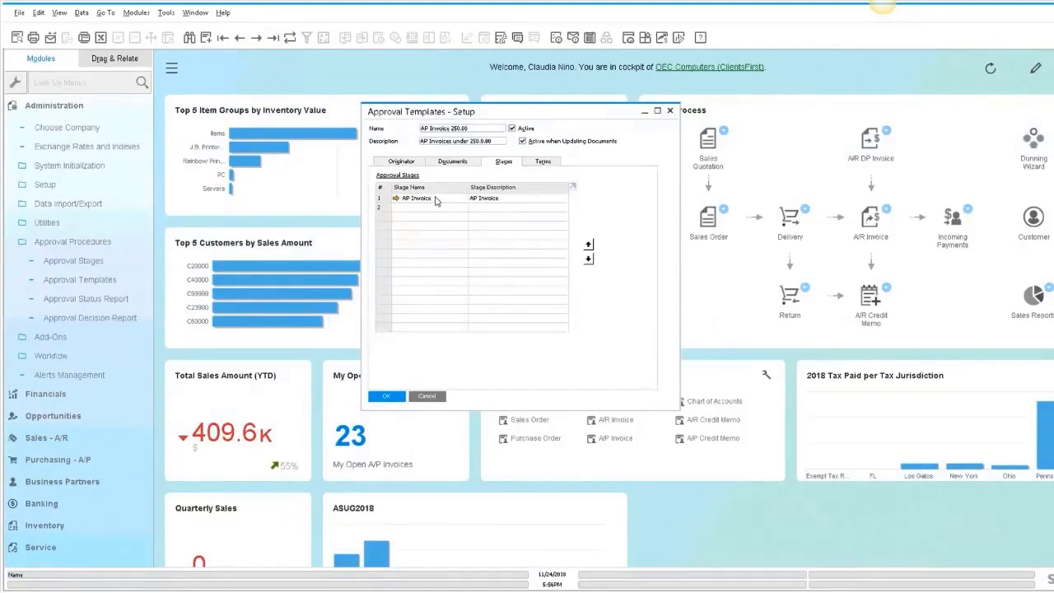
{"action": "left_click", "coordinate": [537, 163]}
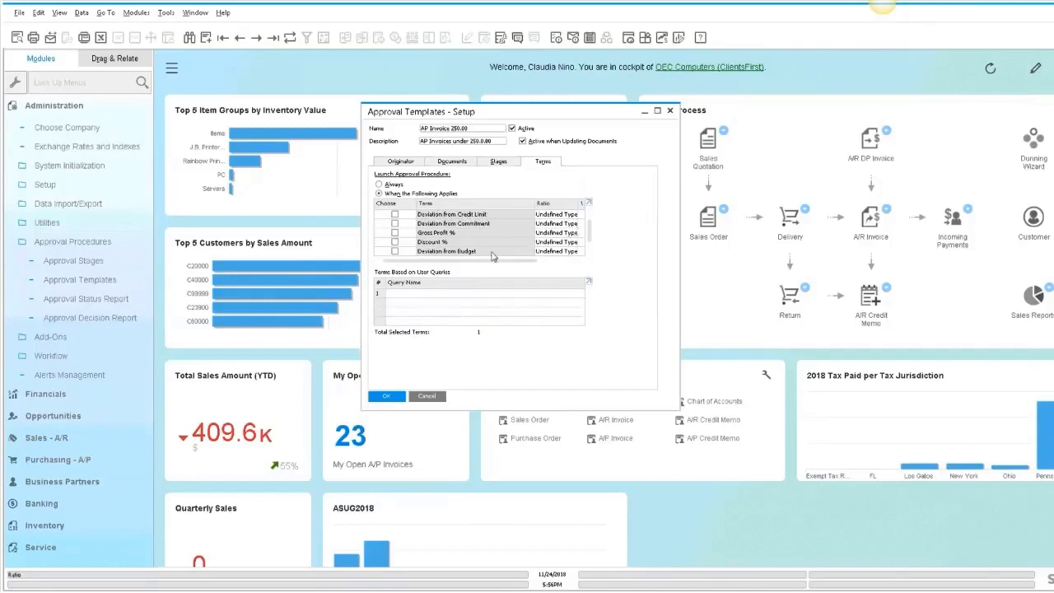
- Scroll the Terms table to inspect the Total Document condition's ratio and value
{"action": "left_click_drag", "start_coordinate": [507, 262], "coordinate": [547, 264]}
{"action": "left_click_drag", "start_coordinate": [459, 264], "coordinate": [413, 261]}
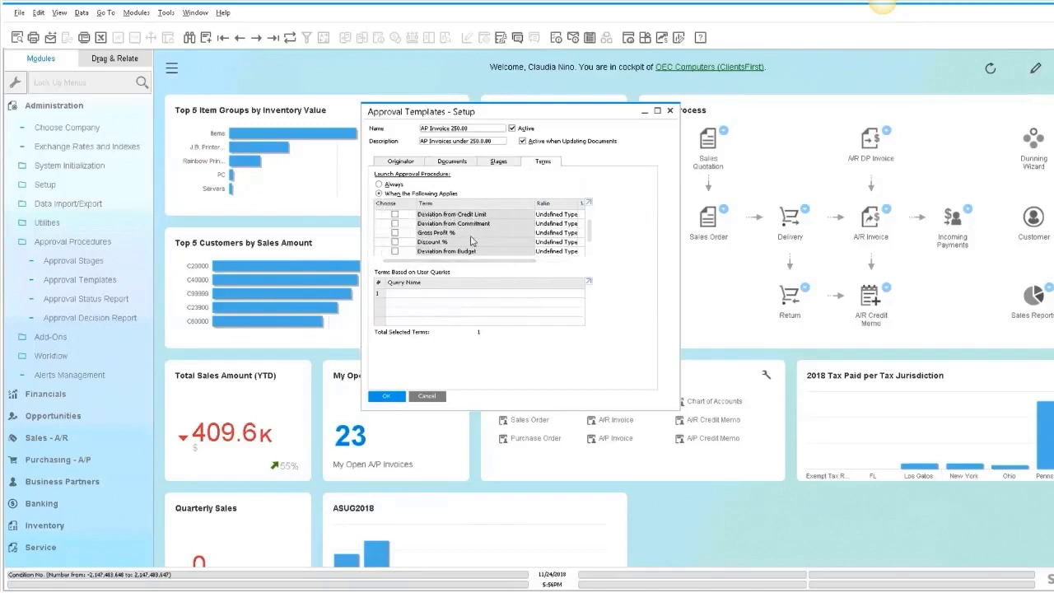
{"action": "scroll", "coordinate": [461, 245], "scroll_direction": "down", "scroll_amount": 1}
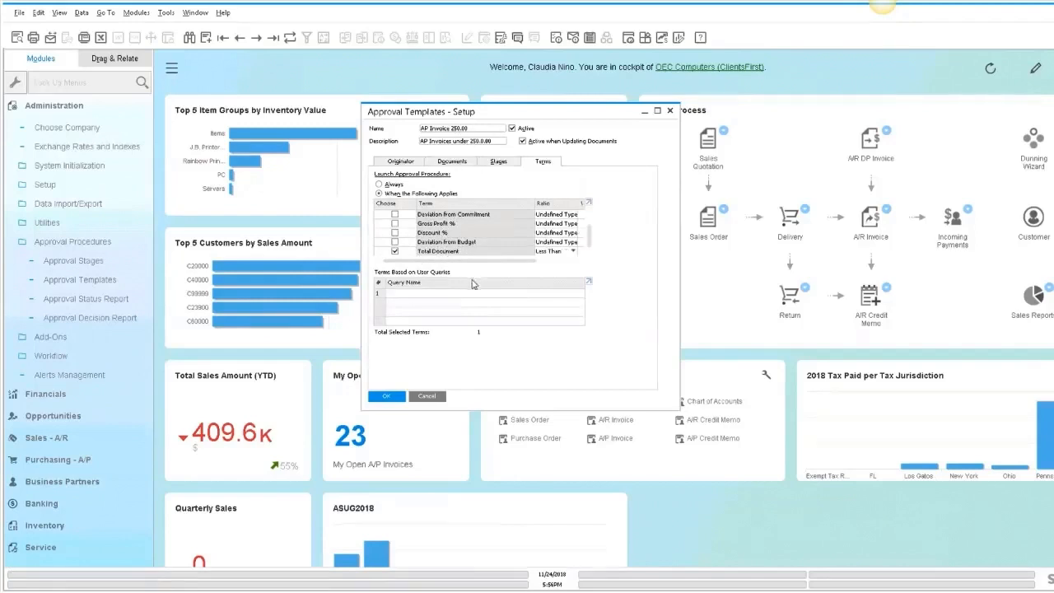
{"action": "left_click_drag", "start_coordinate": [503, 262], "coordinate": [569, 264]}
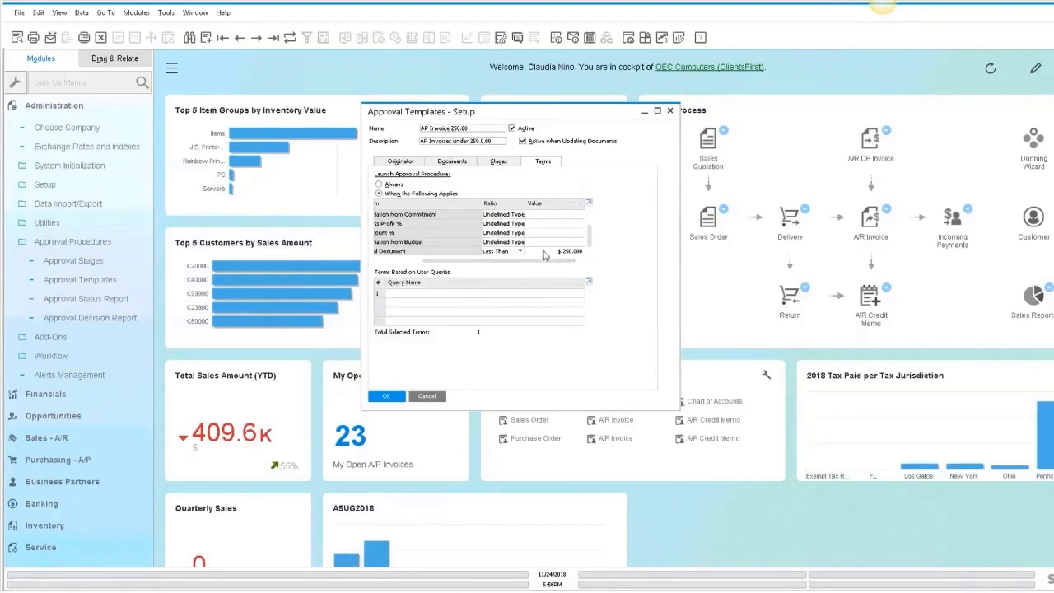
{"action": "left_click_drag", "start_coordinate": [493, 261], "coordinate": [449, 261]}
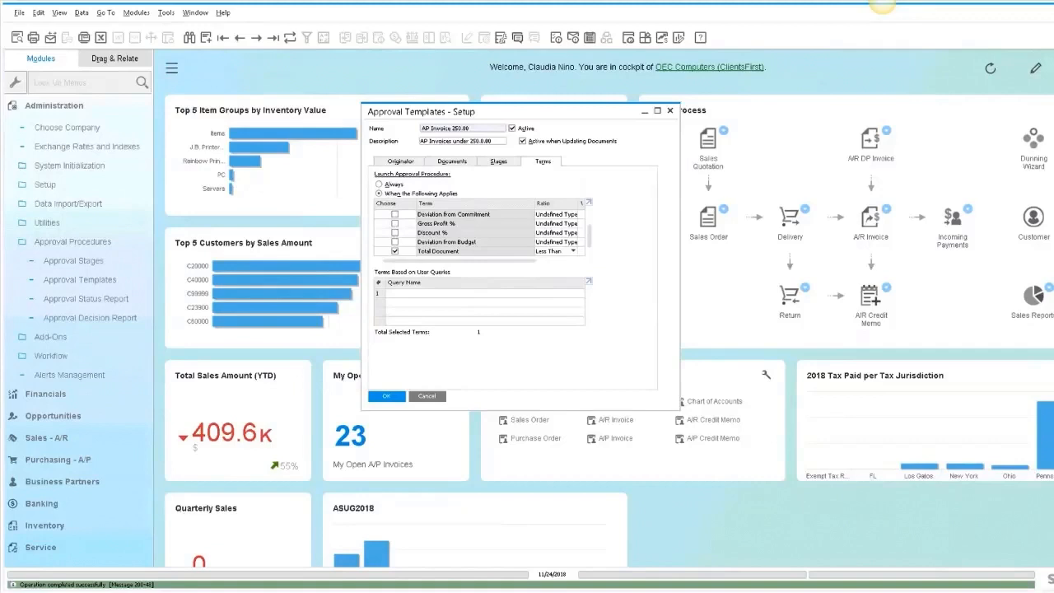
- Replace the Total Document term with the user query AP Invoice over 250 and Freight Less than 20, then cancel the template window
{"action": "left_click", "coordinate": [395, 252]}
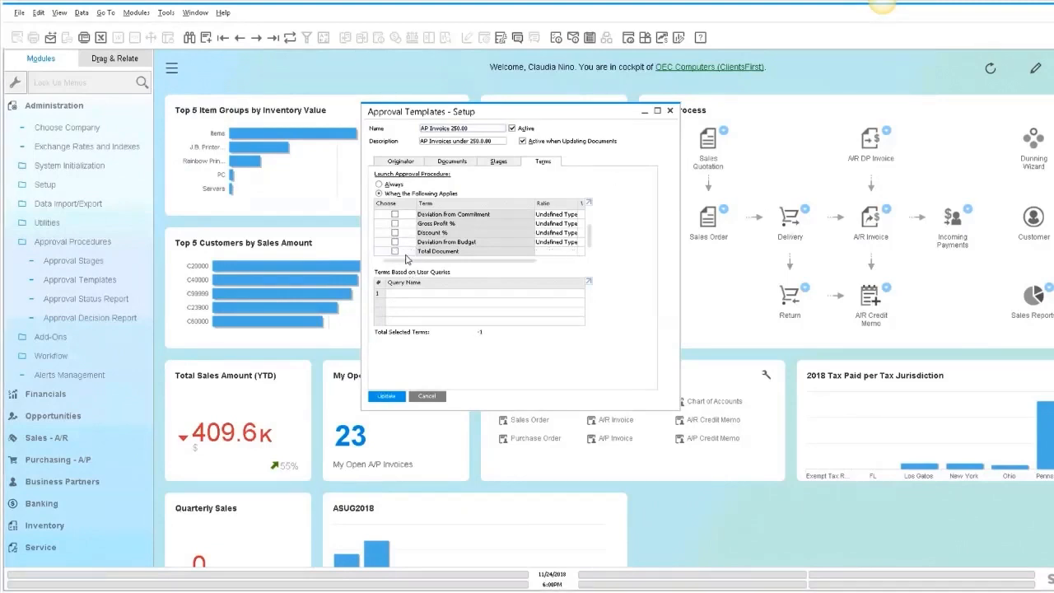
{"action": "double_click", "coordinate": [466, 293]}
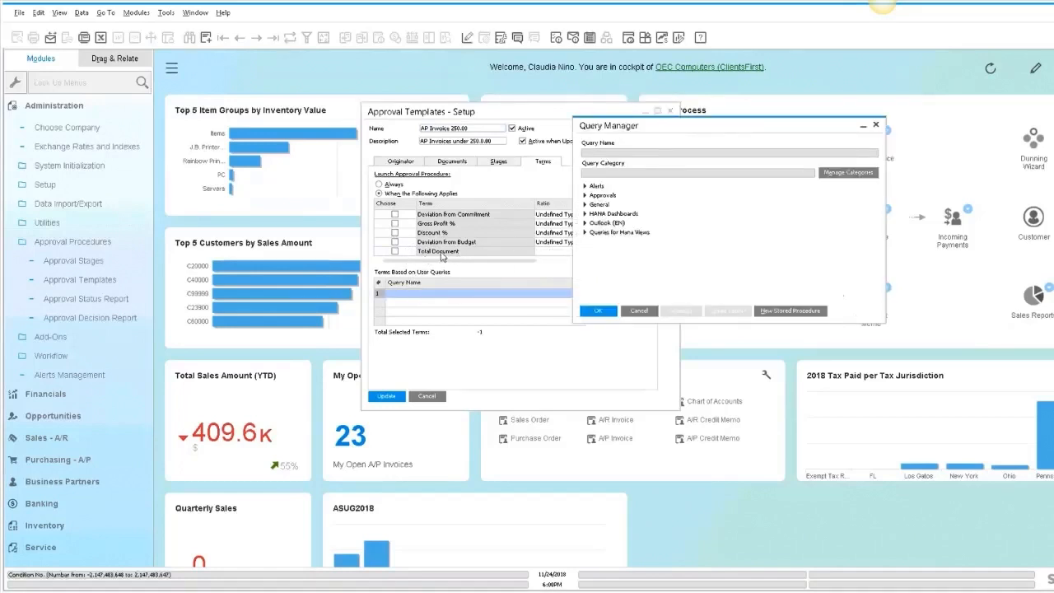
{"action": "left_click", "coordinate": [585, 196]}
{"action": "left_click", "coordinate": [626, 206]}
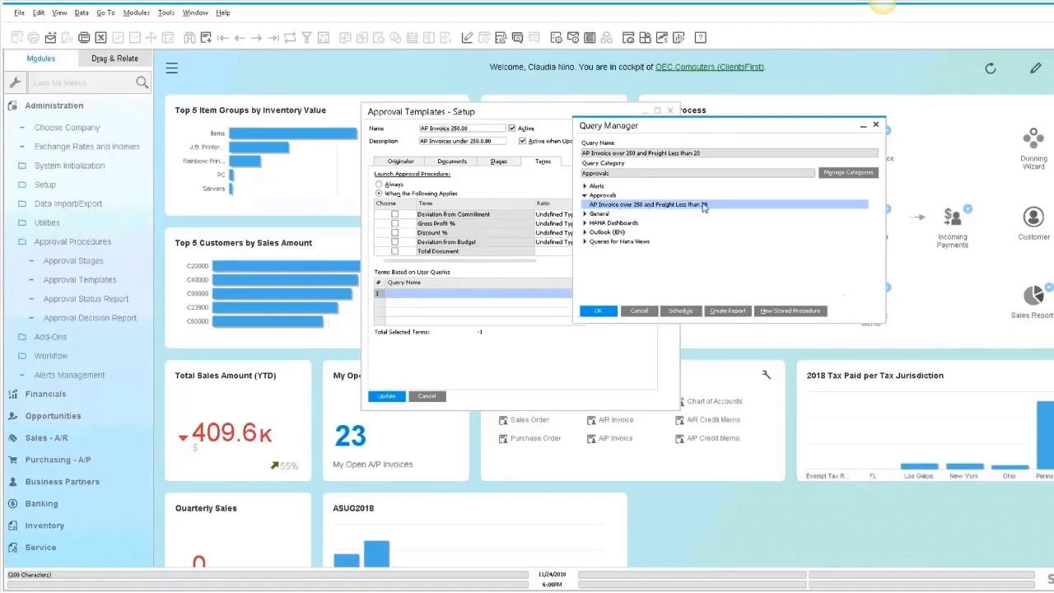
{"action": "left_click", "coordinate": [597, 311]}
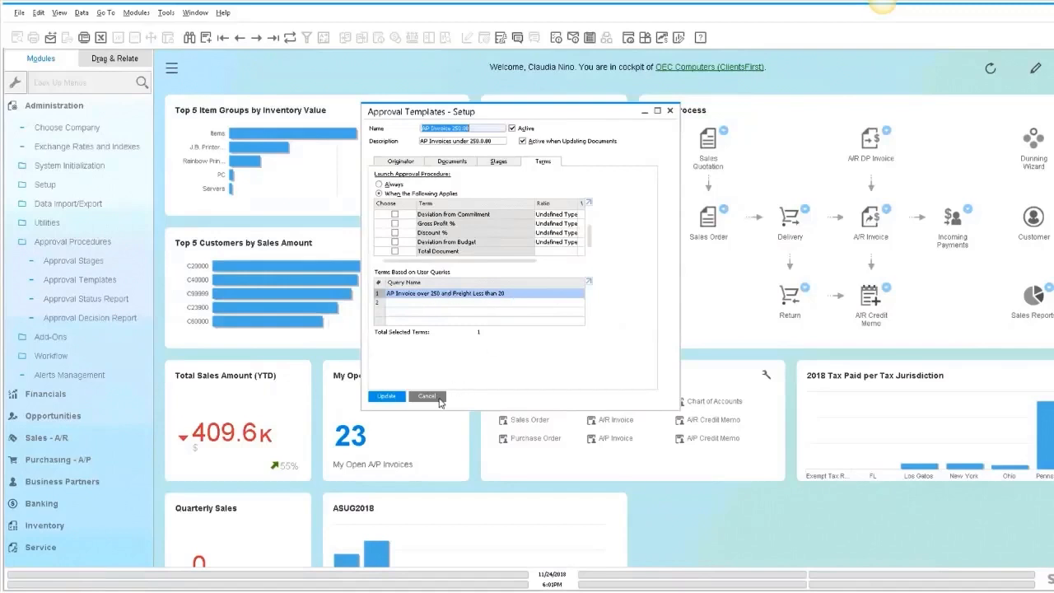
{"action": "left_click", "coordinate": [440, 397]}
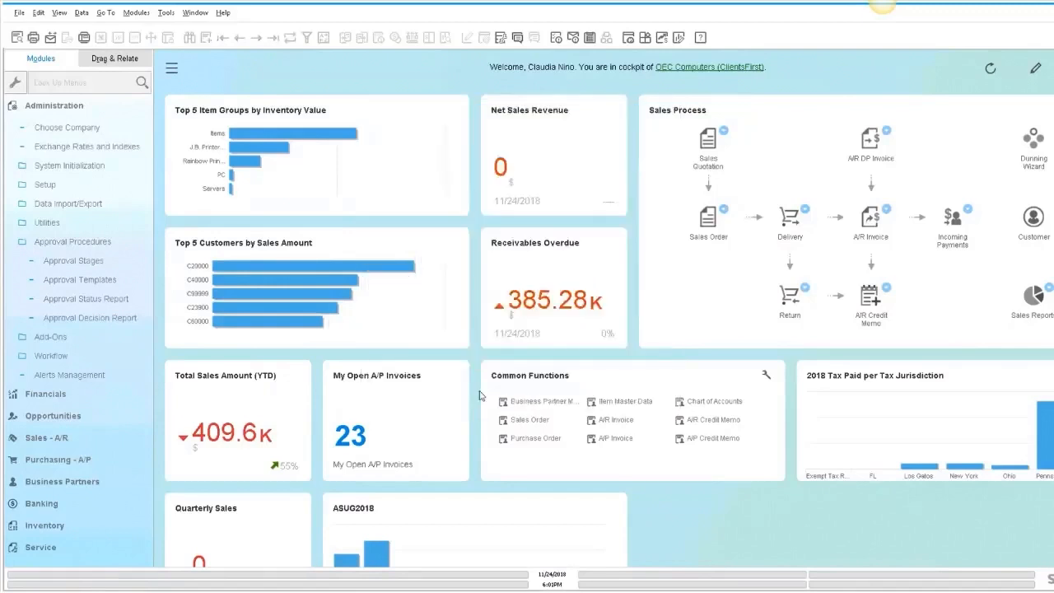
- Collapse the Administration menu and open the Pervasive Analytics designer
{"action": "left_click", "coordinate": [78, 107]}
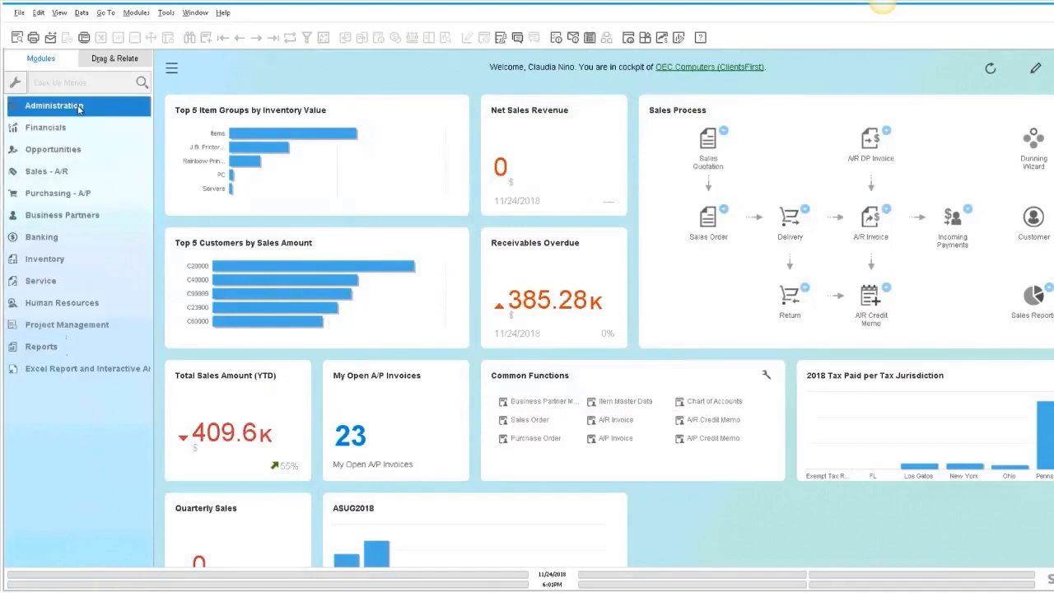
{"action": "left_click", "coordinate": [116, 148]}
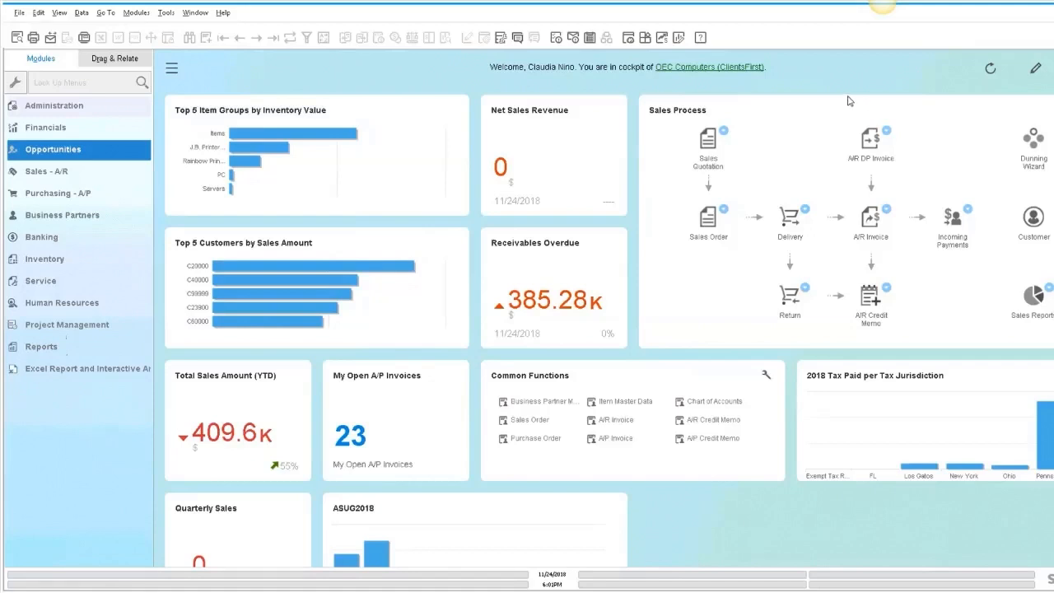
{"action": "left_click", "coordinate": [1036, 72]}
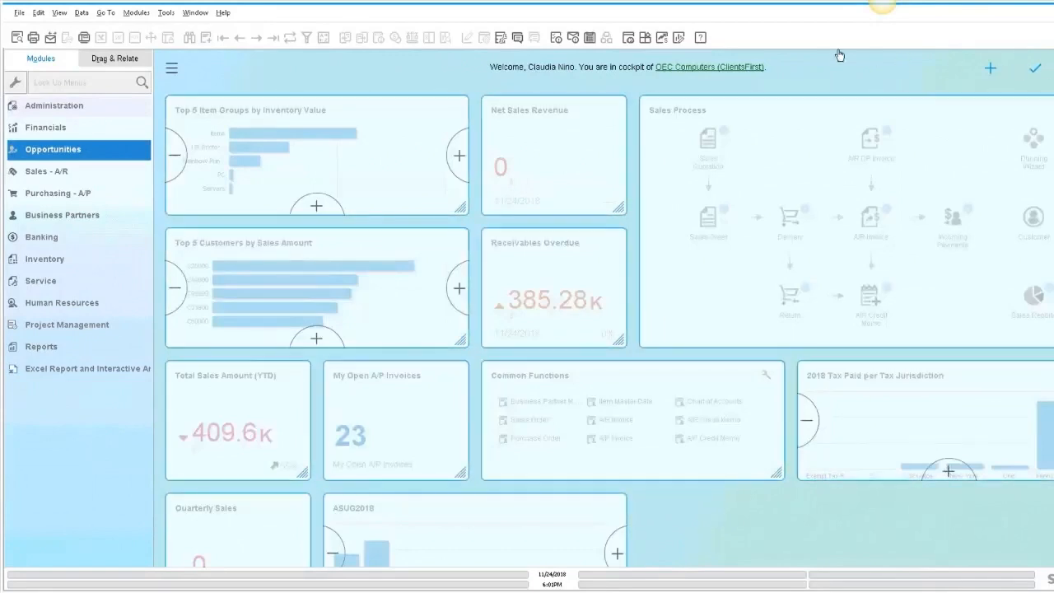
{"action": "left_click", "coordinate": [679, 39]}
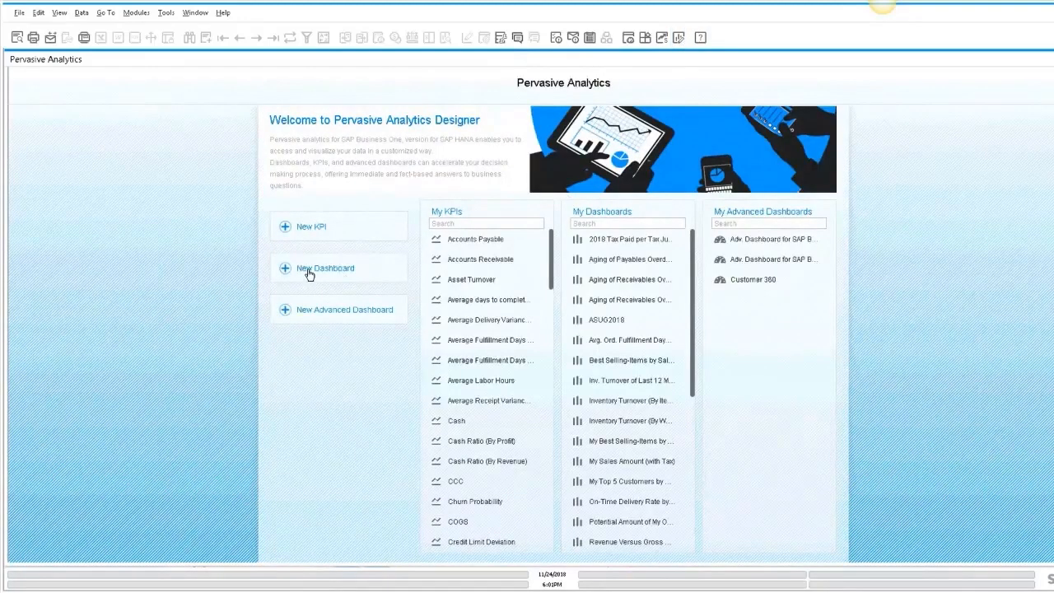
- Start a new dashboard and set its base data source to the HANA Dashboards query Inventory Quantity in Bin Location
{"action": "left_click", "coordinate": [309, 272]}
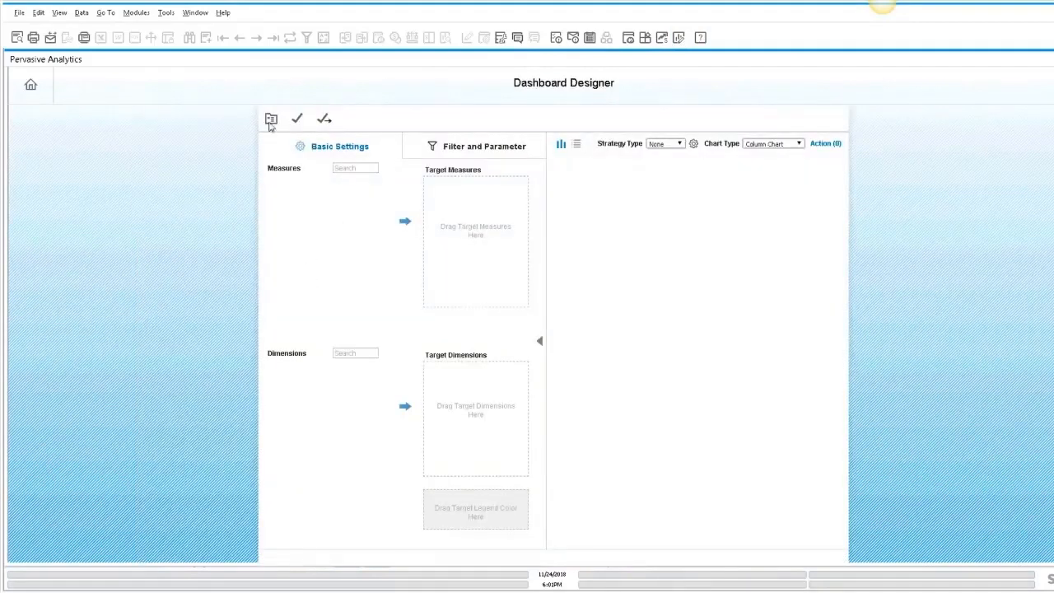
{"action": "left_click", "coordinate": [271, 120]}
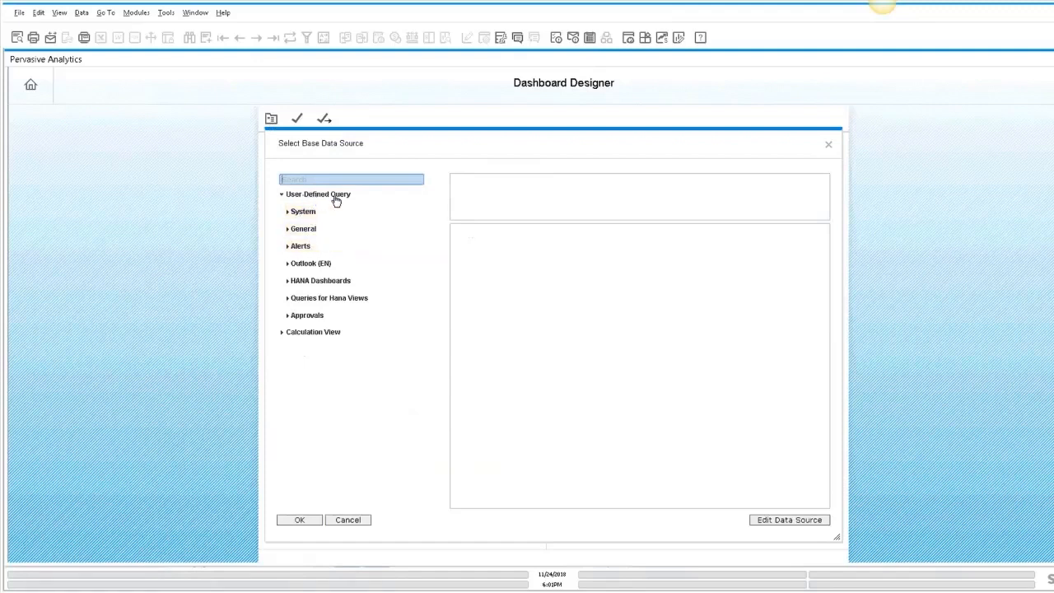
{"action": "left_click", "coordinate": [501, 37]}
{"action": "left_click", "coordinate": [639, 310]}
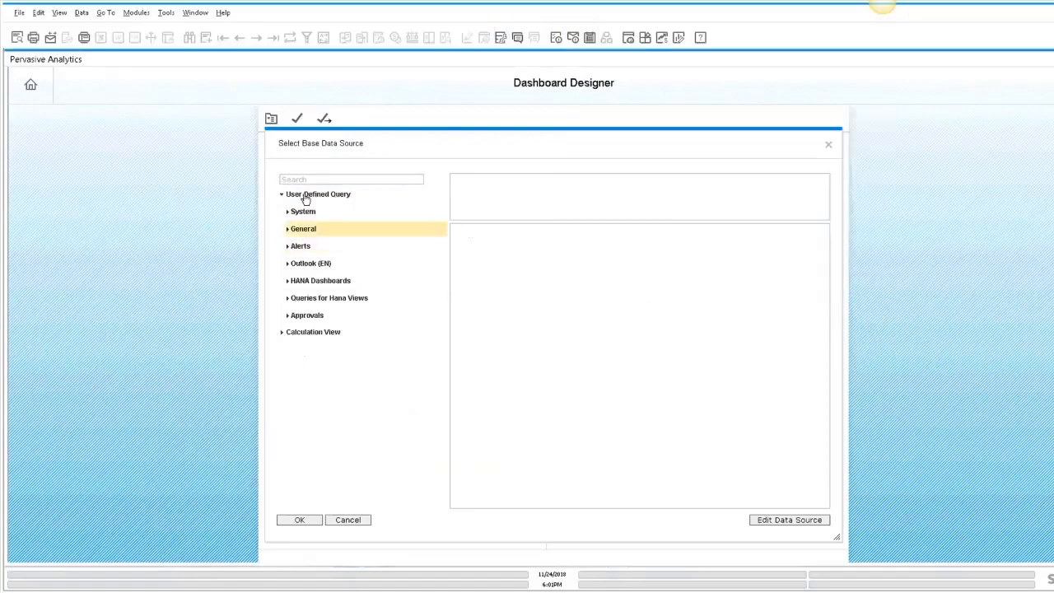
{"action": "left_click", "coordinate": [289, 281]}
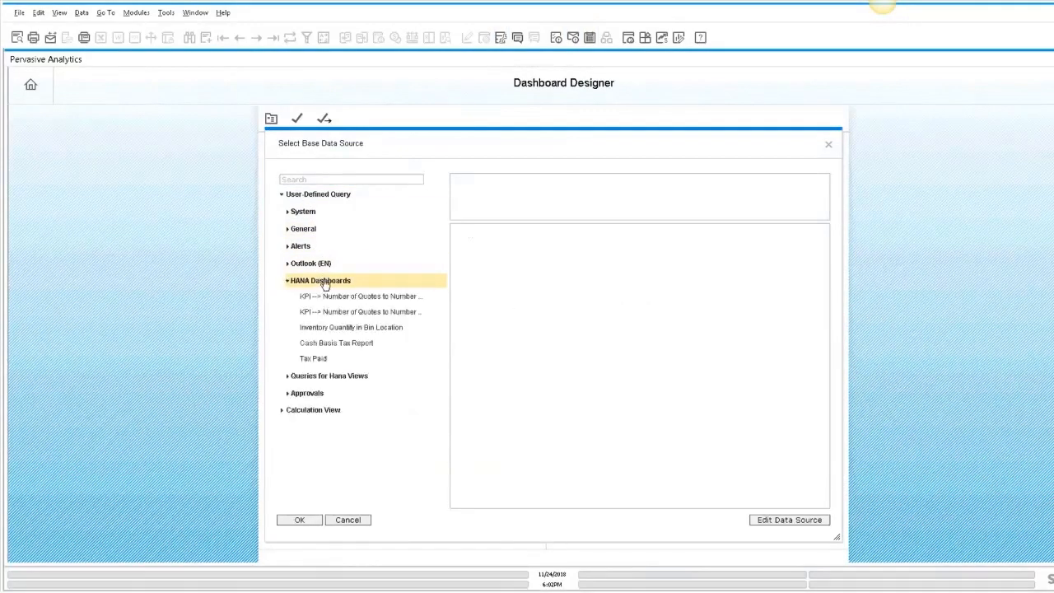
{"action": "left_click", "coordinate": [356, 329]}
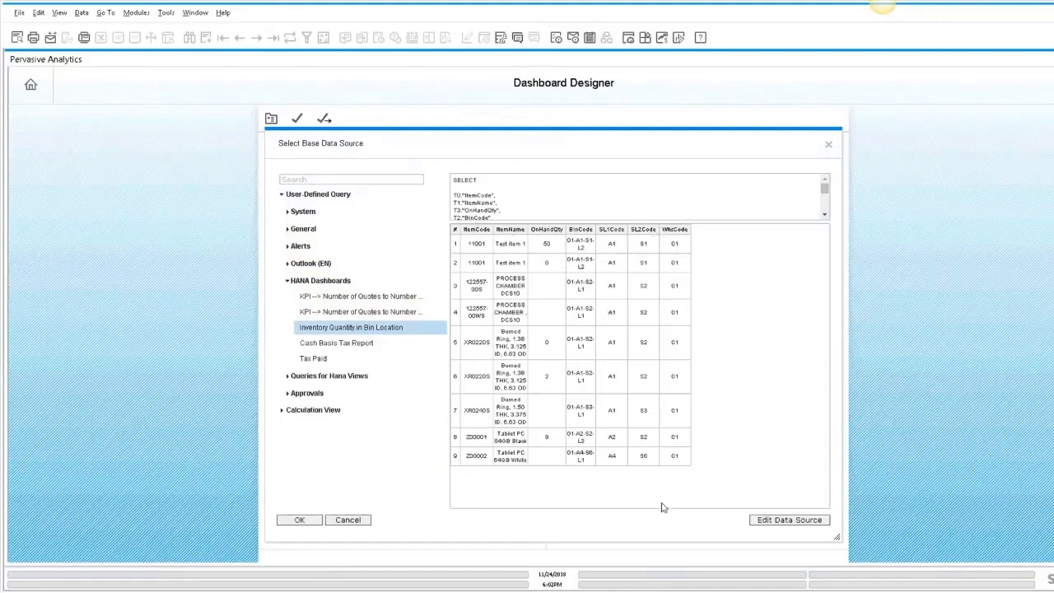
{"action": "left_click", "coordinate": [297, 520]}
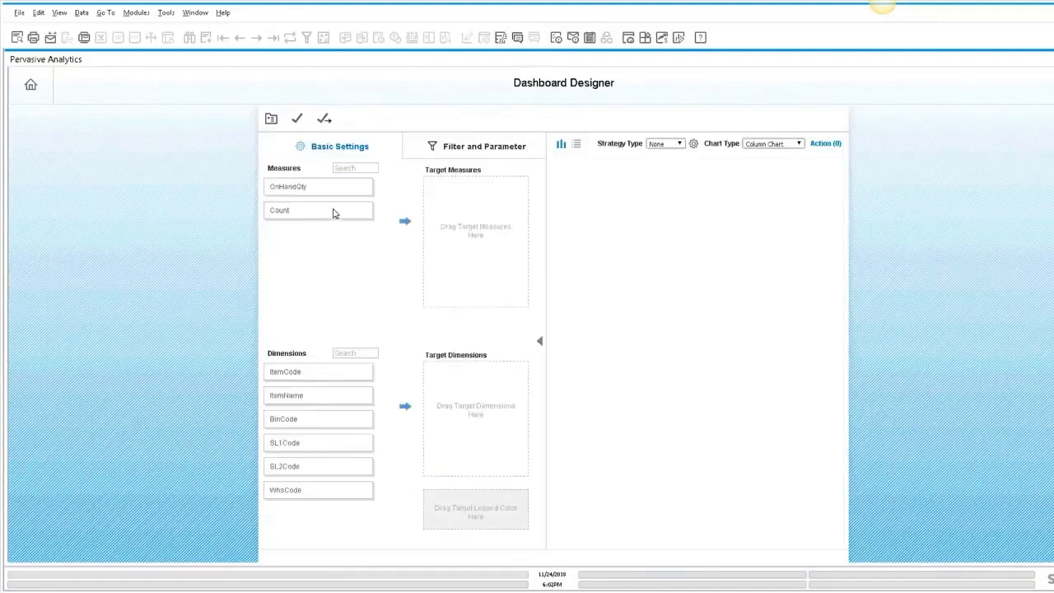
- Add OnHandQty as the target measure and ItemCode and ItemName as target dimensions, then remove ItemCode
{"action": "left_click_drag", "start_coordinate": [293, 186], "coordinate": [468, 200]}
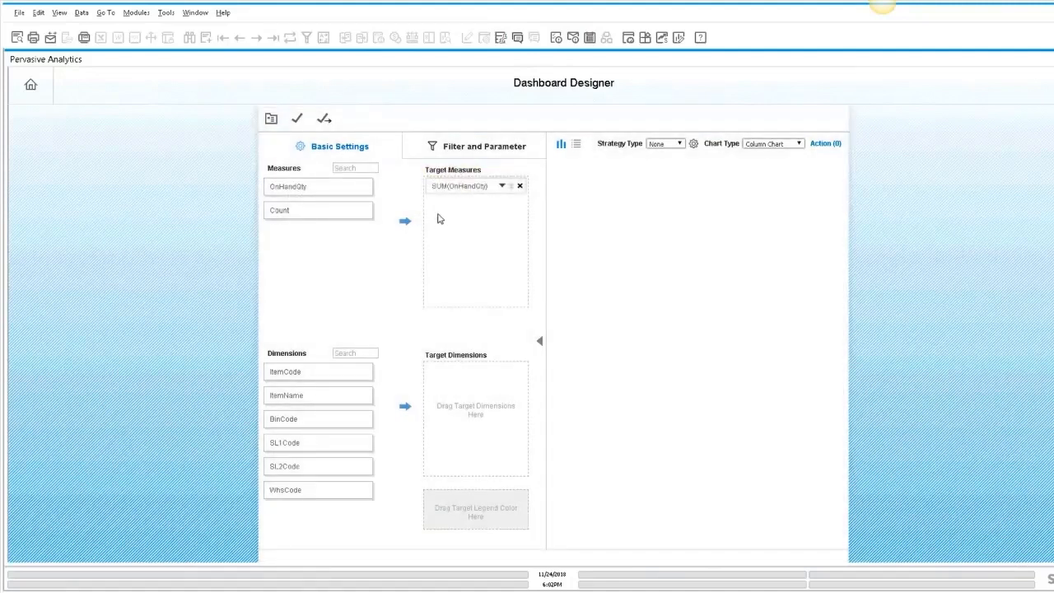
{"action": "left_click_drag", "start_coordinate": [302, 209], "coordinate": [381, 247]}
{"action": "left_click_drag", "start_coordinate": [308, 369], "coordinate": [466, 374]}
{"action": "left_click_drag", "start_coordinate": [322, 395], "coordinate": [451, 392]}
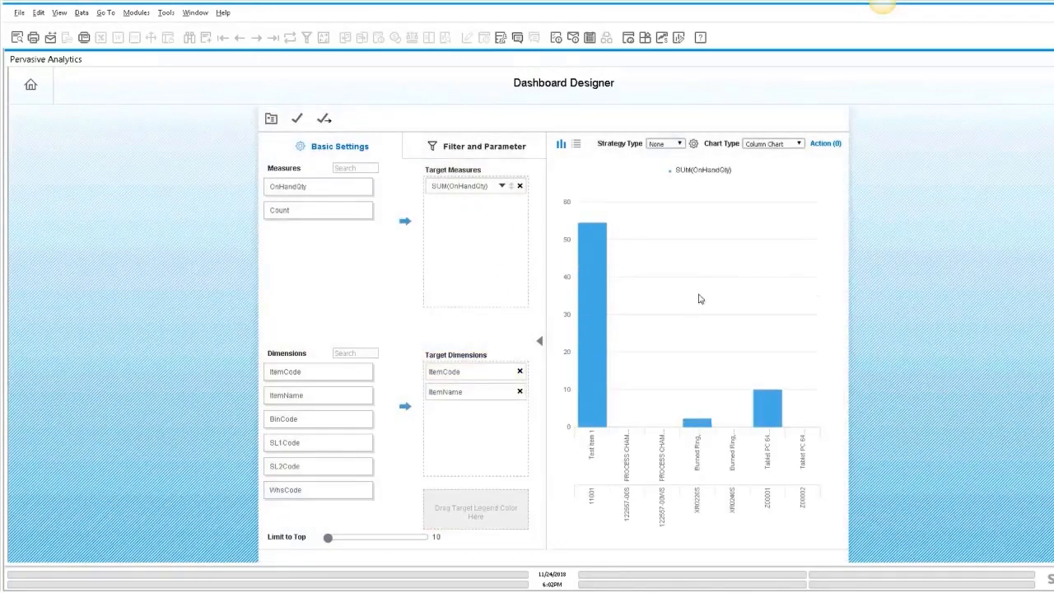
{"action": "left_click", "coordinate": [520, 371]}
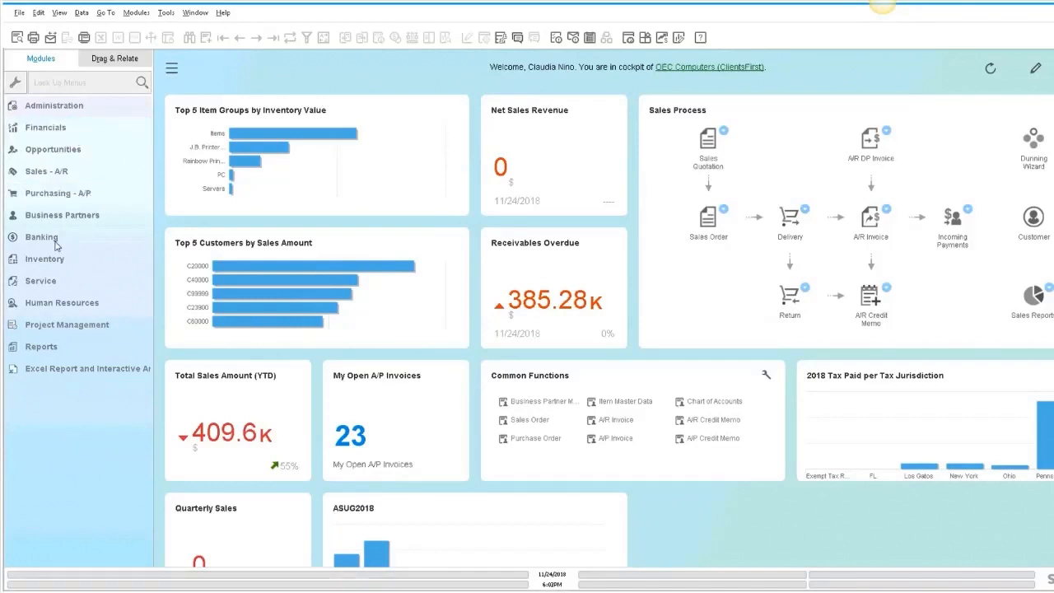
- Run the Banking Bank Reconciliation Report for the Cash at Bank account and its reconciliation number
{"action": "left_click", "coordinate": [79, 241]}
{"action": "left_click", "coordinate": [81, 410]}
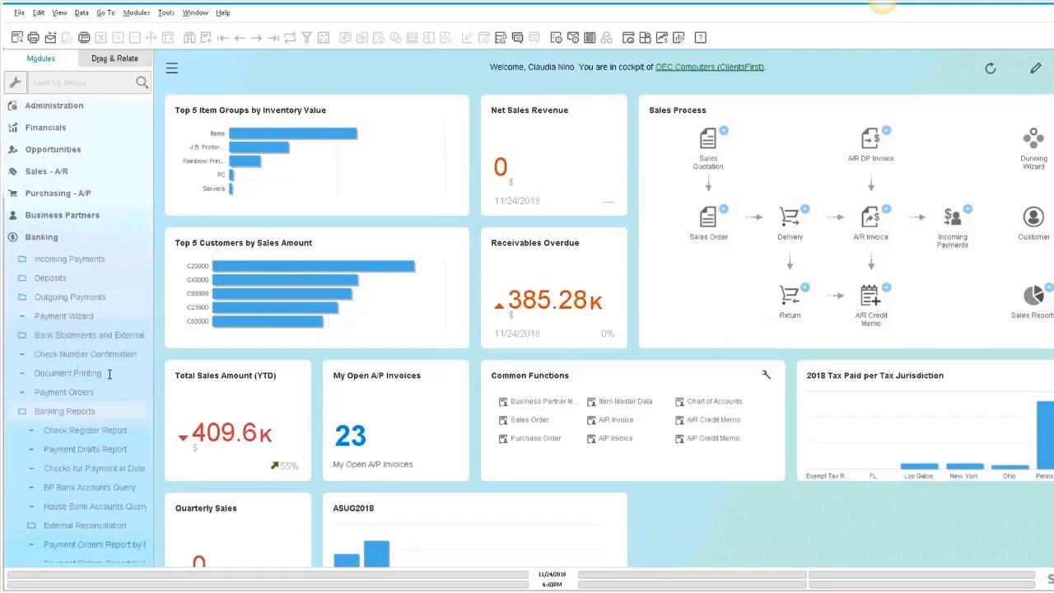
{"action": "scroll", "coordinate": [95, 377], "scroll_direction": "down", "scroll_amount": 3}
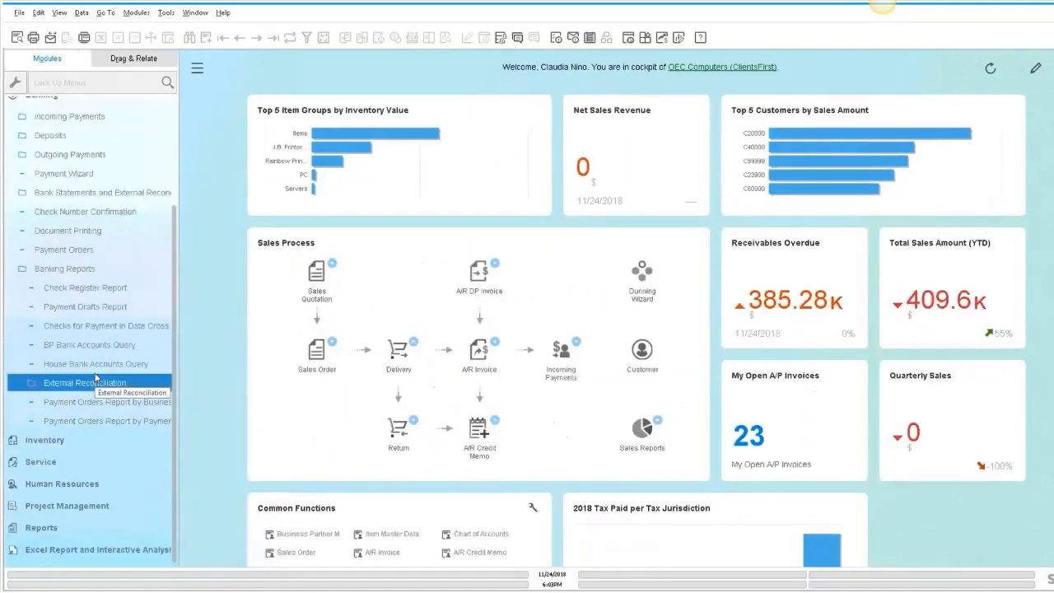
{"action": "left_click", "coordinate": [87, 382]}
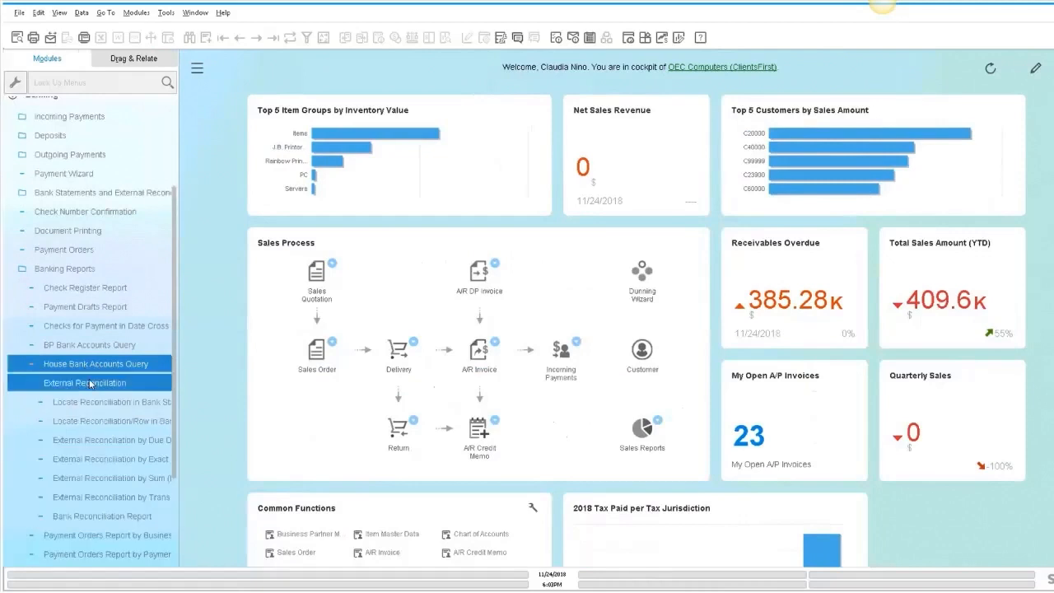
{"action": "left_click_drag", "start_coordinate": [174, 423], "coordinate": [224, 411]}
{"action": "scroll", "coordinate": [136, 395], "scroll_direction": "down", "scroll_amount": 3}
{"action": "left_click", "coordinate": [135, 385]}
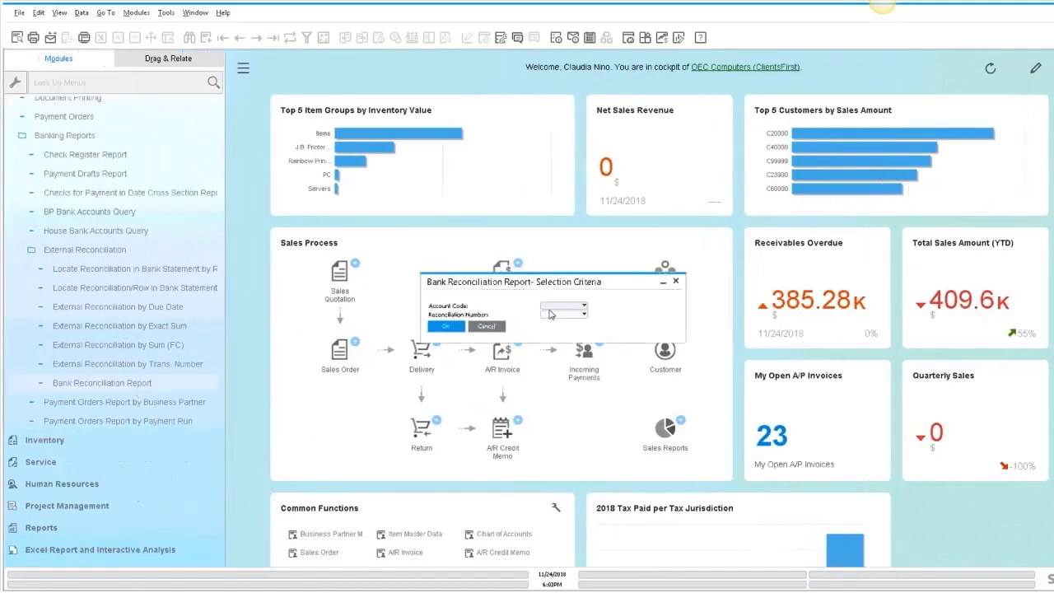
{"action": "left_click", "coordinate": [568, 316]}
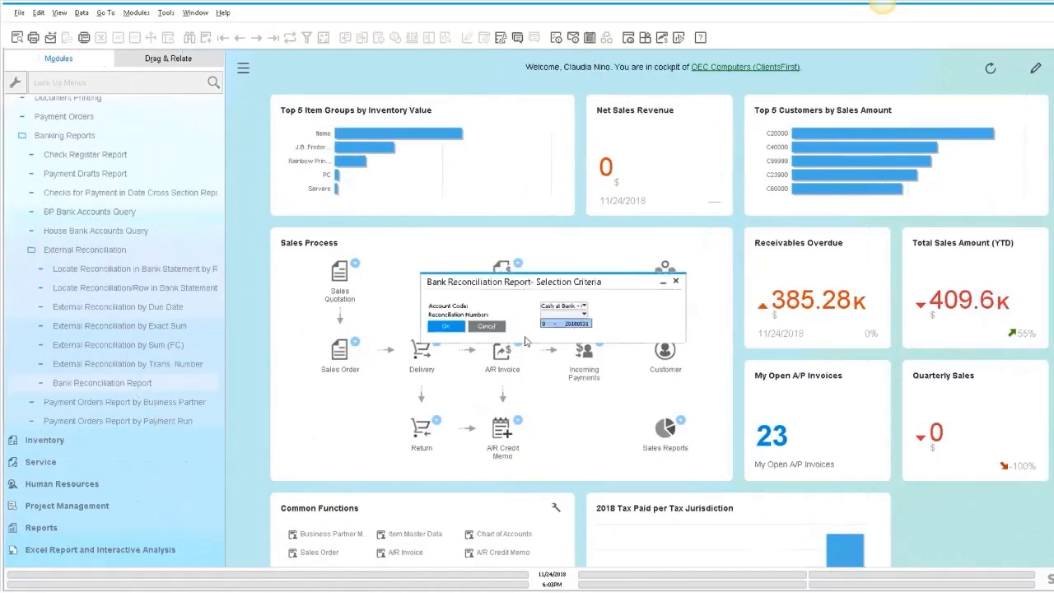
{"action": "left_click", "coordinate": [559, 333]}
{"action": "key", "text": "Return"}
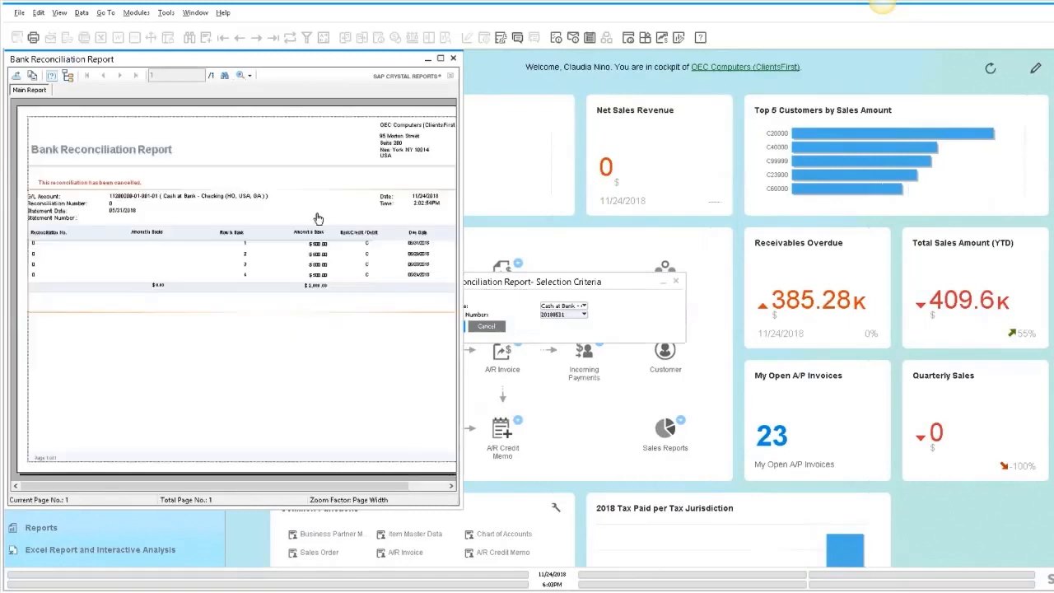
- Enlarge the Bank Reconciliation Report window to review it, then close it and the selection criteria
{"action": "left_click_drag", "start_coordinate": [462, 178], "coordinate": [774, 213]}
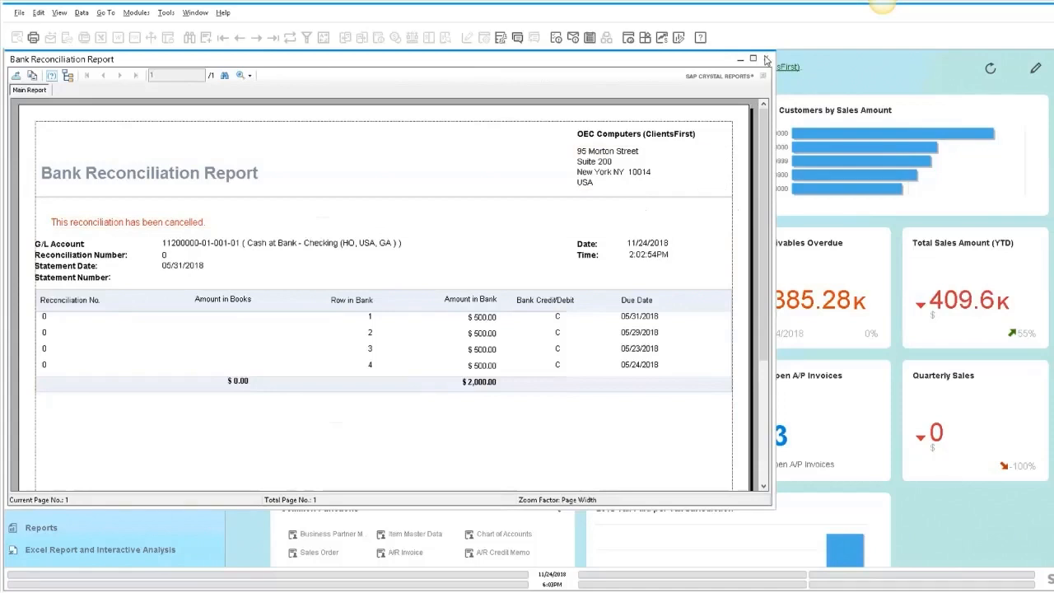
{"action": "left_click", "coordinate": [766, 59]}
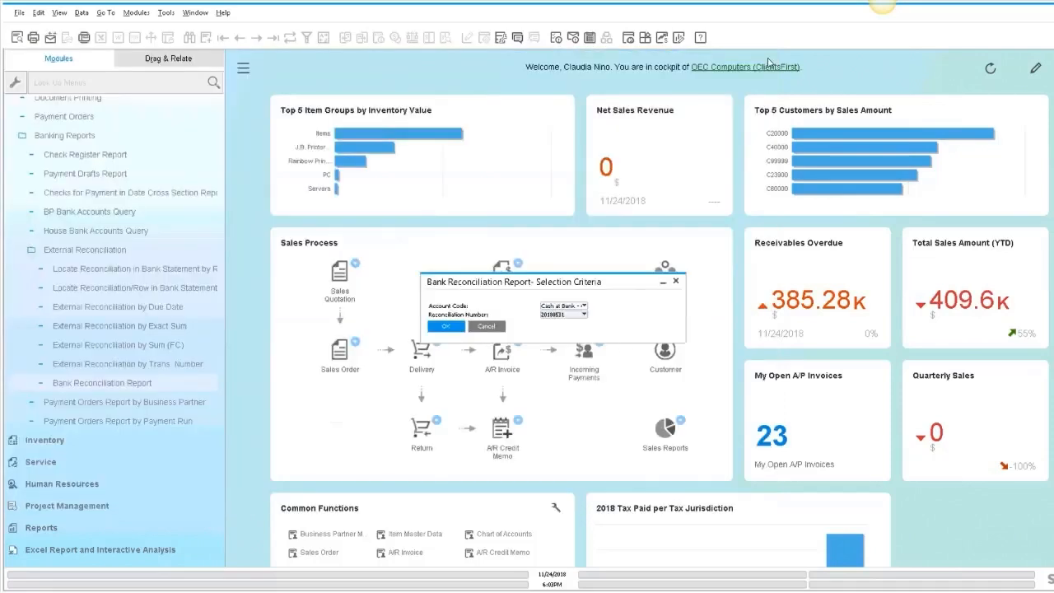
{"action": "left_click", "coordinate": [675, 281]}
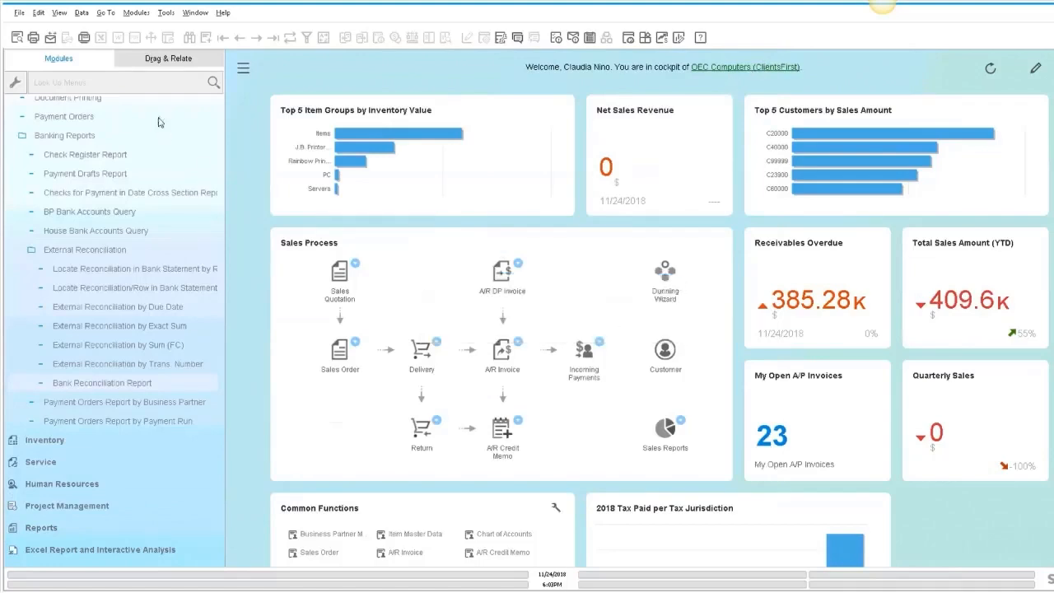
- Collapse the Banking menu and open Choose Company to view the company list, then cancel it
{"action": "left_click_drag", "start_coordinate": [220, 294], "coordinate": [217, 108]}
{"action": "left_click", "coordinate": [48, 239]}
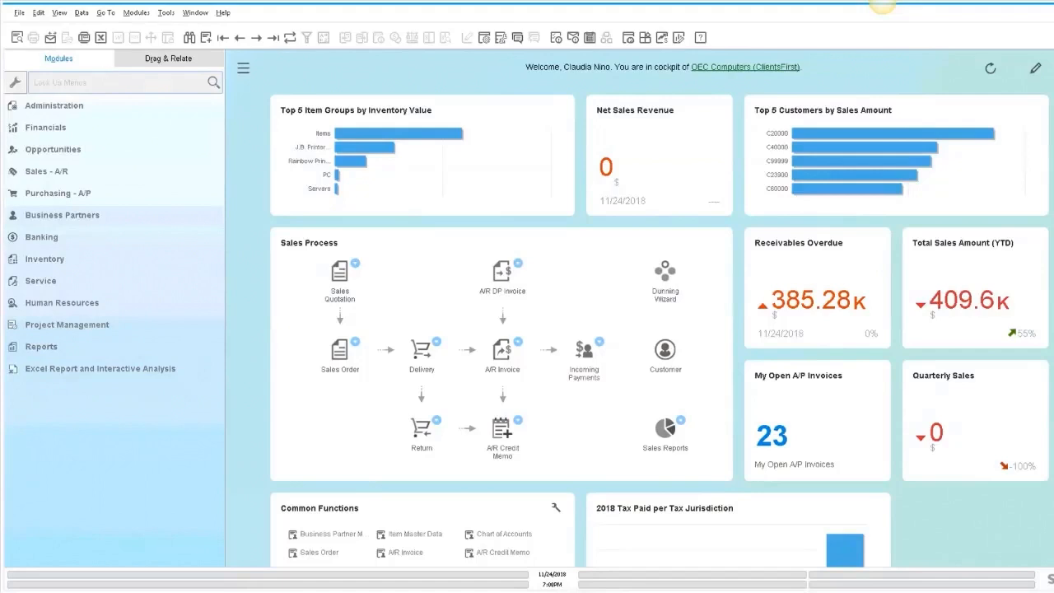
{"action": "left_click", "coordinate": [79, 113]}
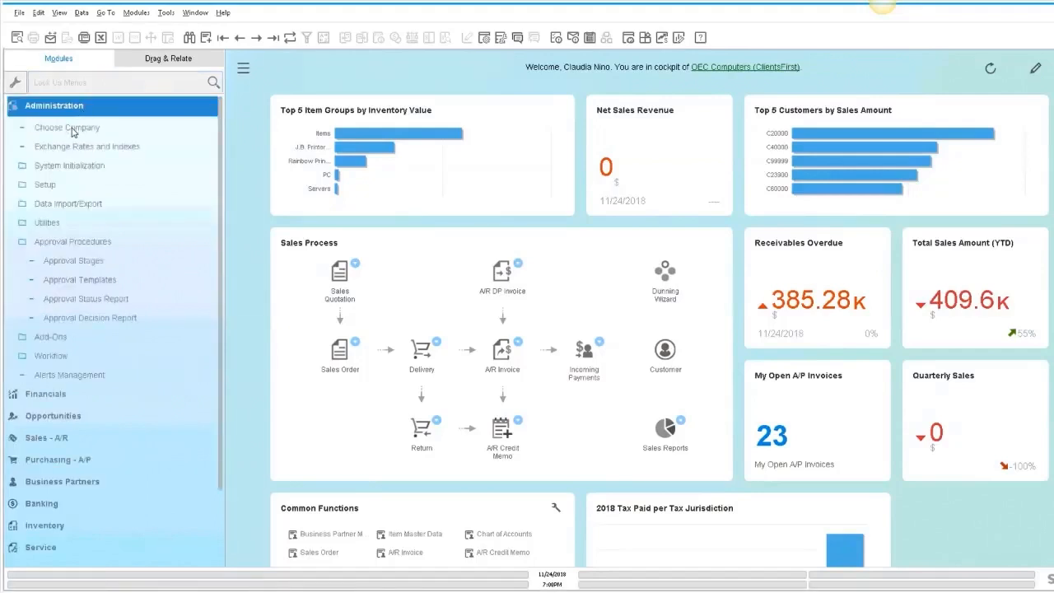
{"action": "left_click", "coordinate": [73, 127]}
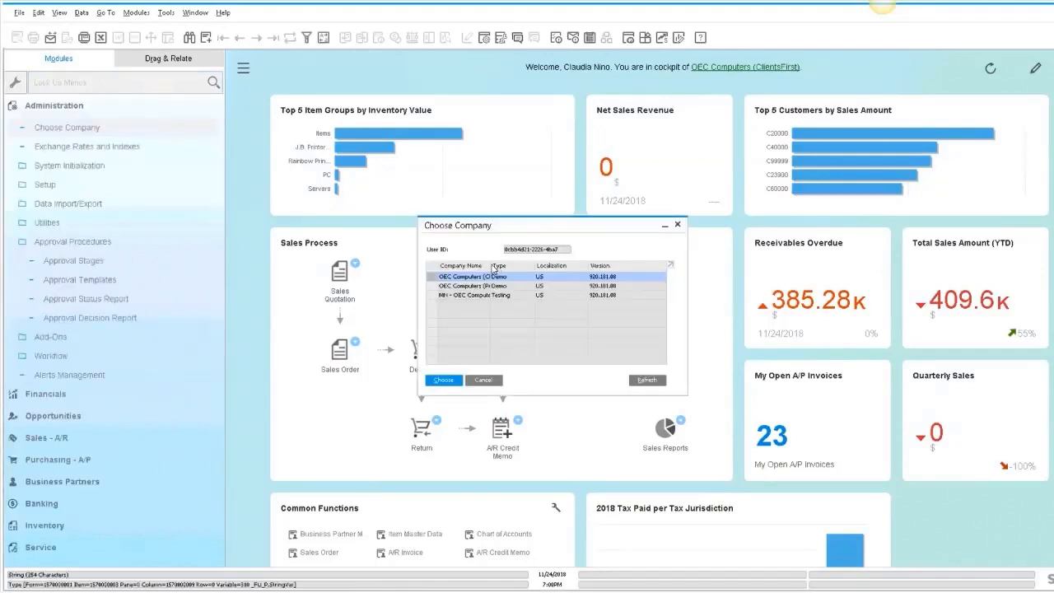
{"action": "left_click_drag", "start_coordinate": [492, 267], "coordinate": [522, 266]}
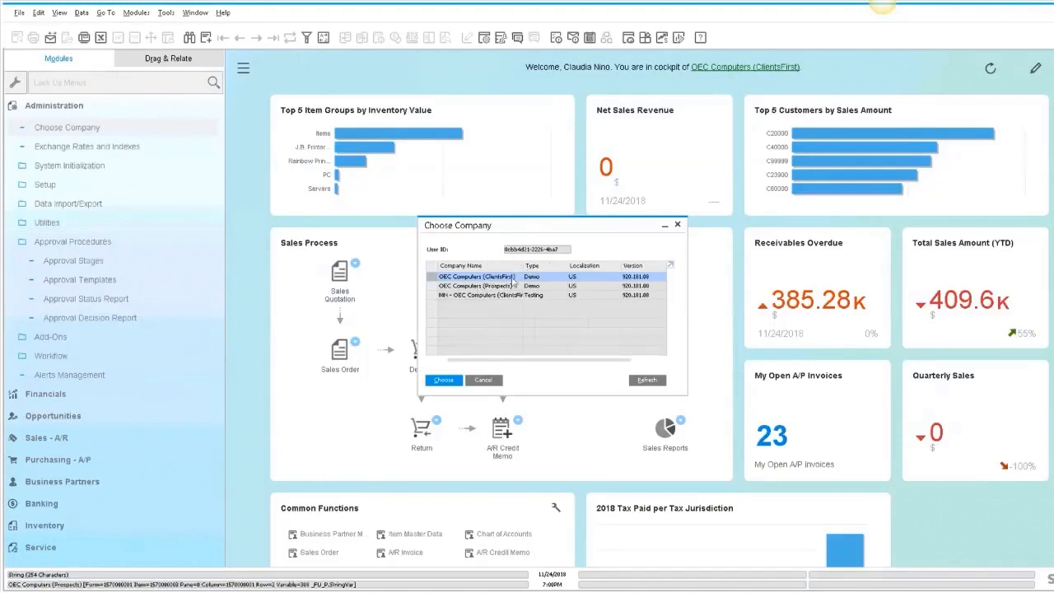
{"action": "left_click", "coordinate": [485, 380]}
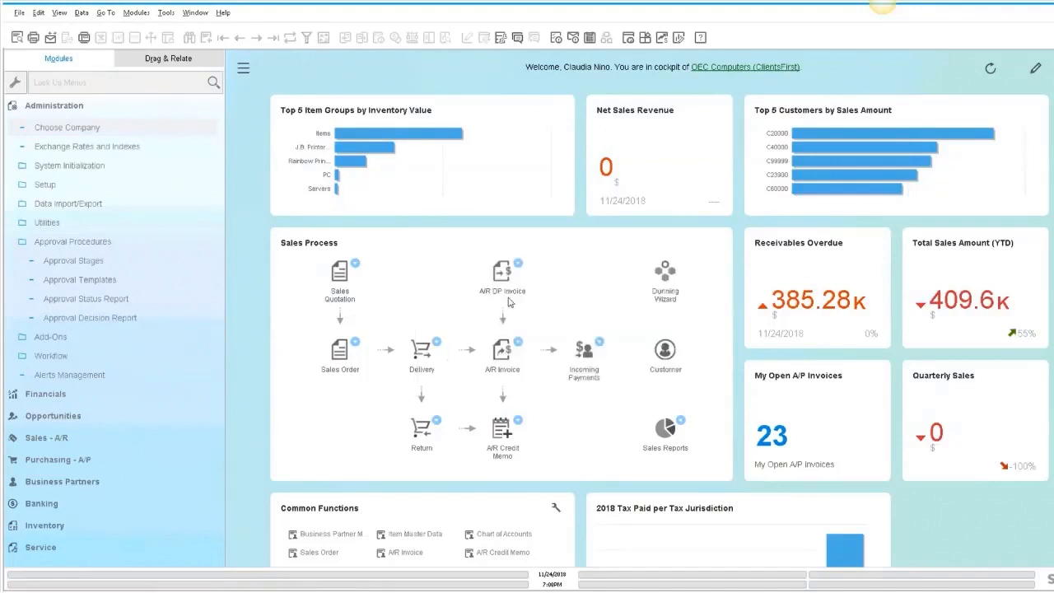
- Collapse the Administration menu and switch to SAP HANA Studio
{"action": "left_click", "coordinate": [73, 112]}
{"action": "left_click", "coordinate": [424, 240]}
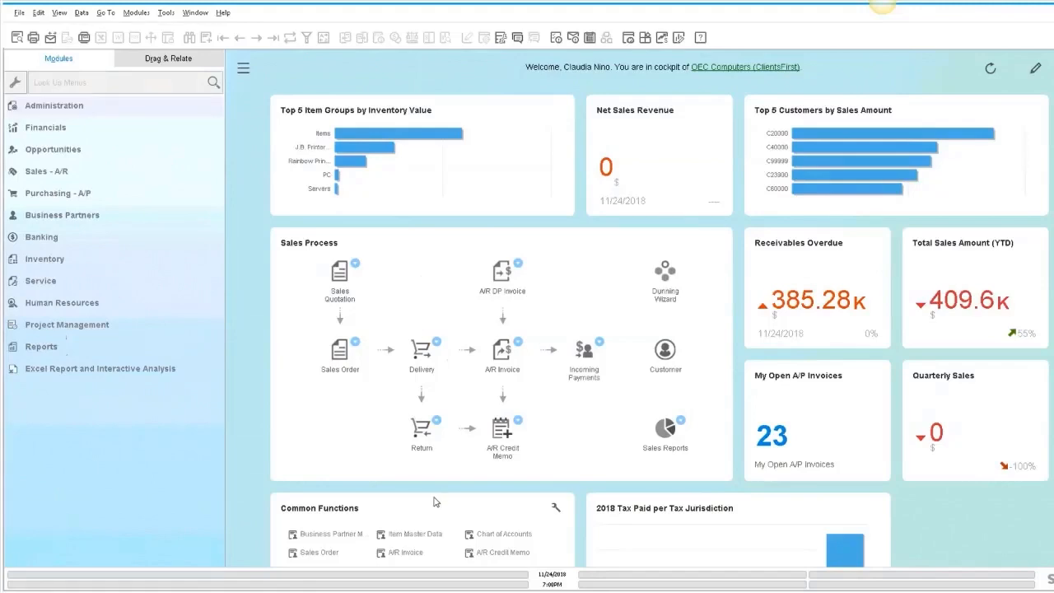
{"action": "mouse_move", "coordinate": [409, 591]}
{"action": "left_click", "coordinate": [540, 561]}
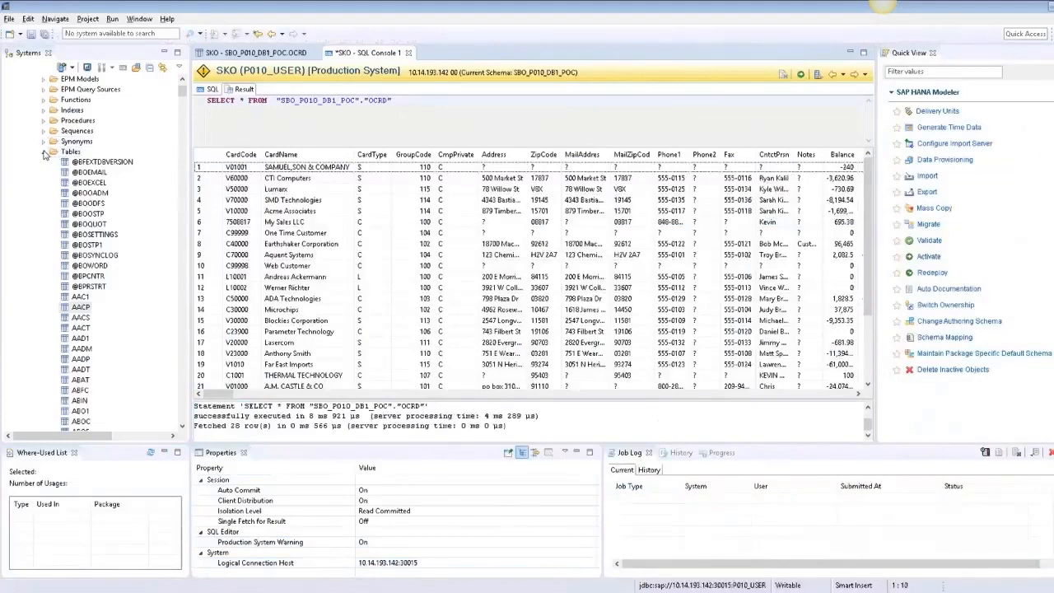
- Browse the tables of the SBO_P010_DB1_POC schema in the catalog and view the OCRD table definition
{"action": "left_click", "coordinate": [44, 151]}
{"action": "left_click", "coordinate": [33, 121]}
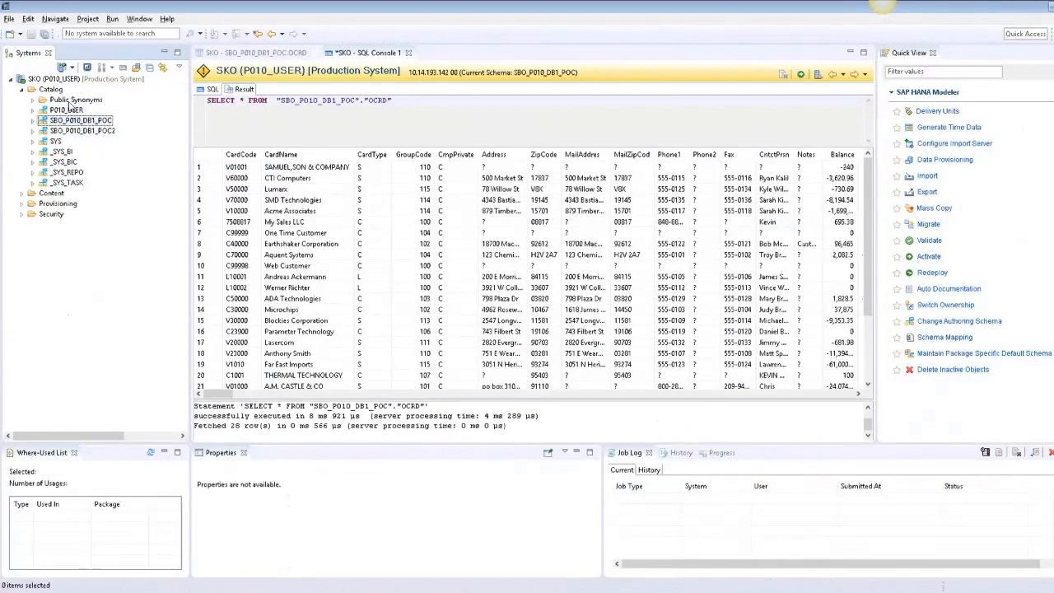
{"action": "left_click", "coordinate": [22, 90]}
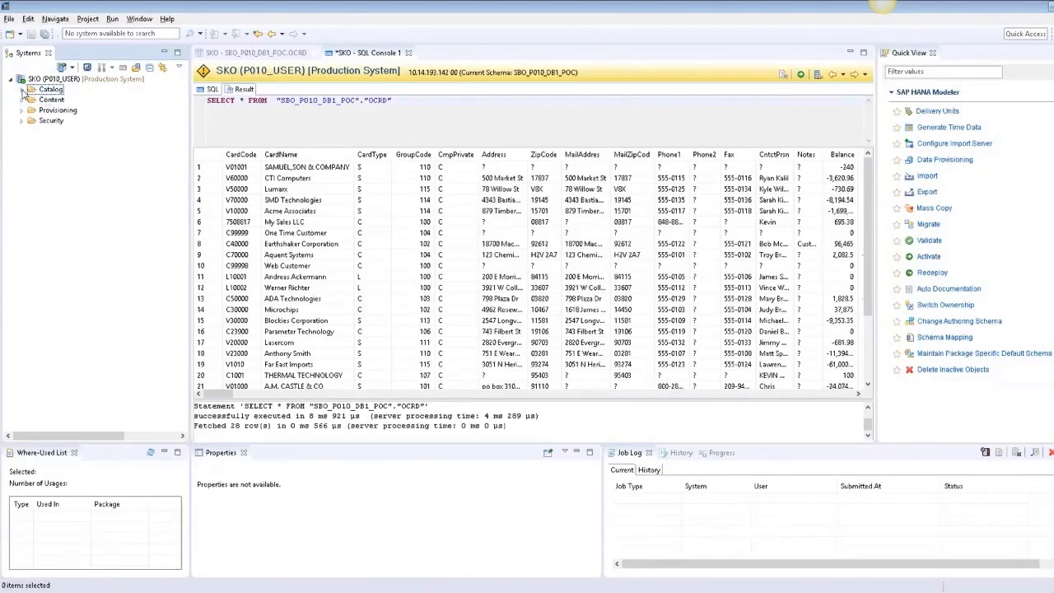
{"action": "left_click", "coordinate": [30, 91]}
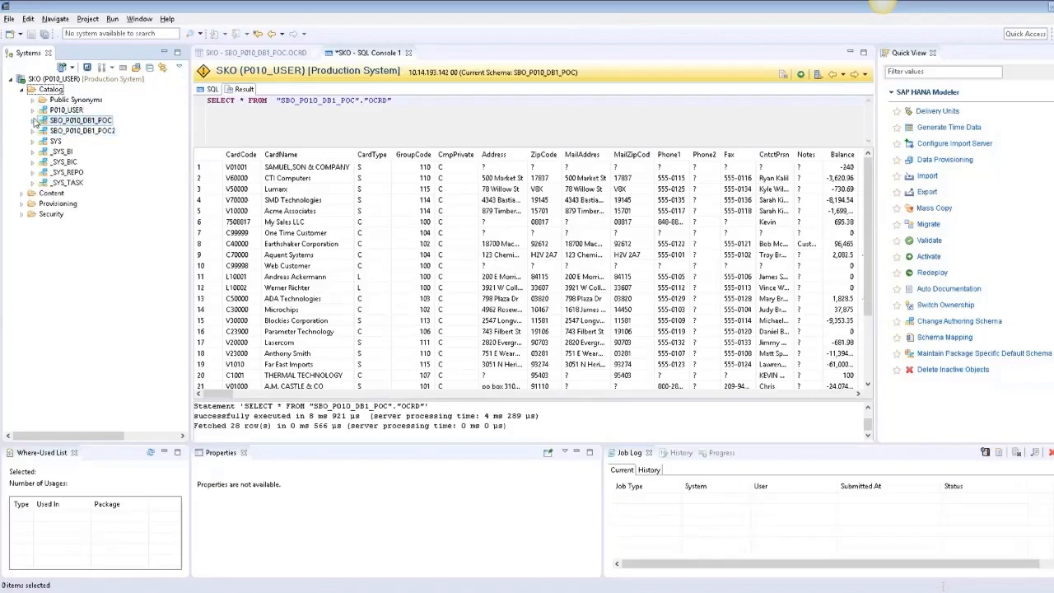
{"action": "left_click", "coordinate": [34, 121]}
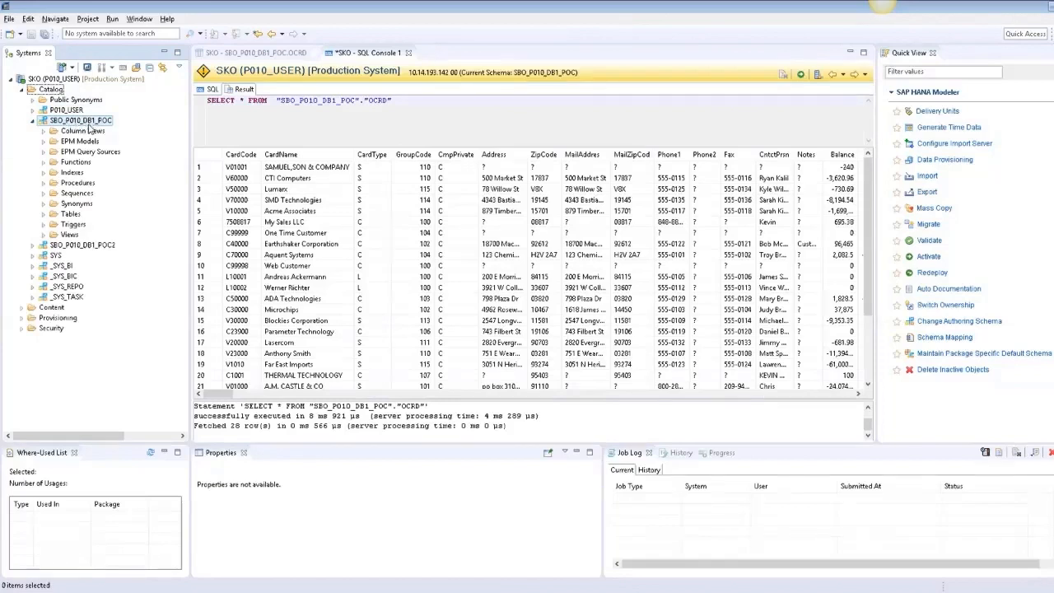
{"action": "left_click", "coordinate": [43, 216]}
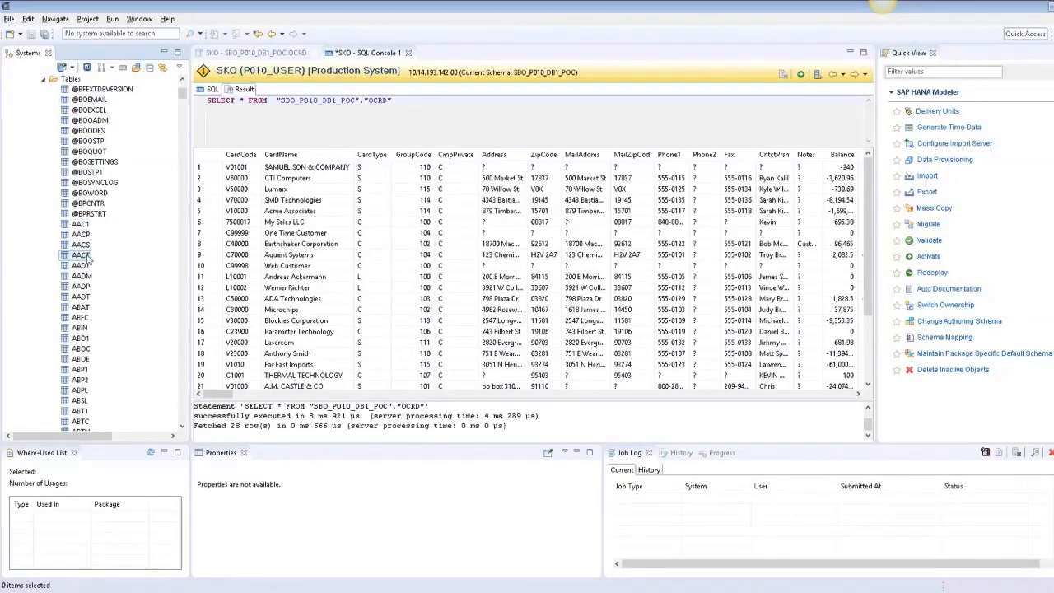
{"action": "scroll", "coordinate": [82, 206], "scroll_direction": "down", "scroll_amount": 15}
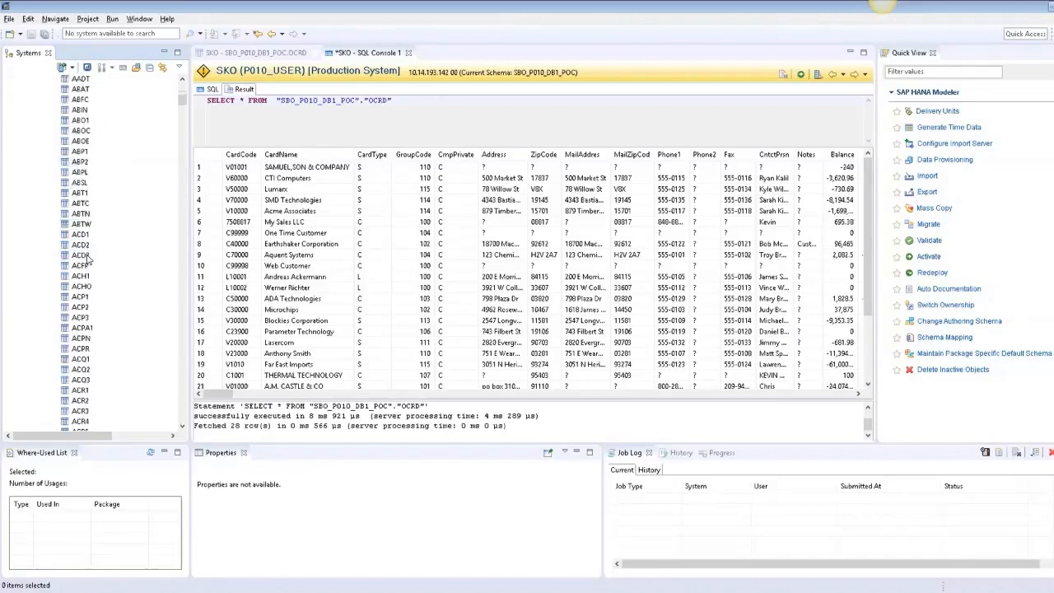
{"action": "left_click_drag", "start_coordinate": [183, 117], "coordinate": [182, 79]}
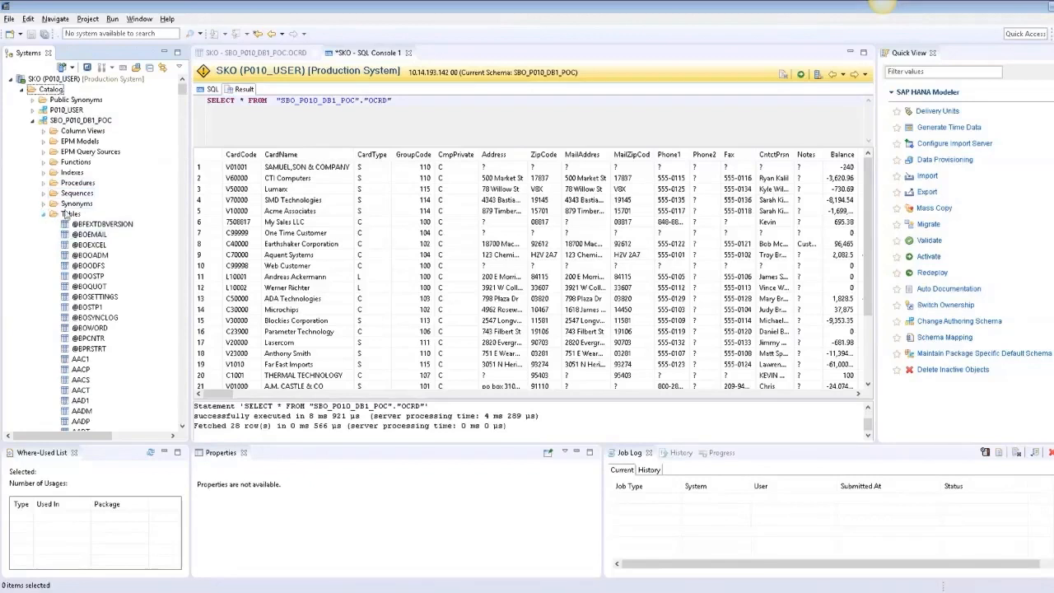
{"action": "left_click", "coordinate": [266, 54]}
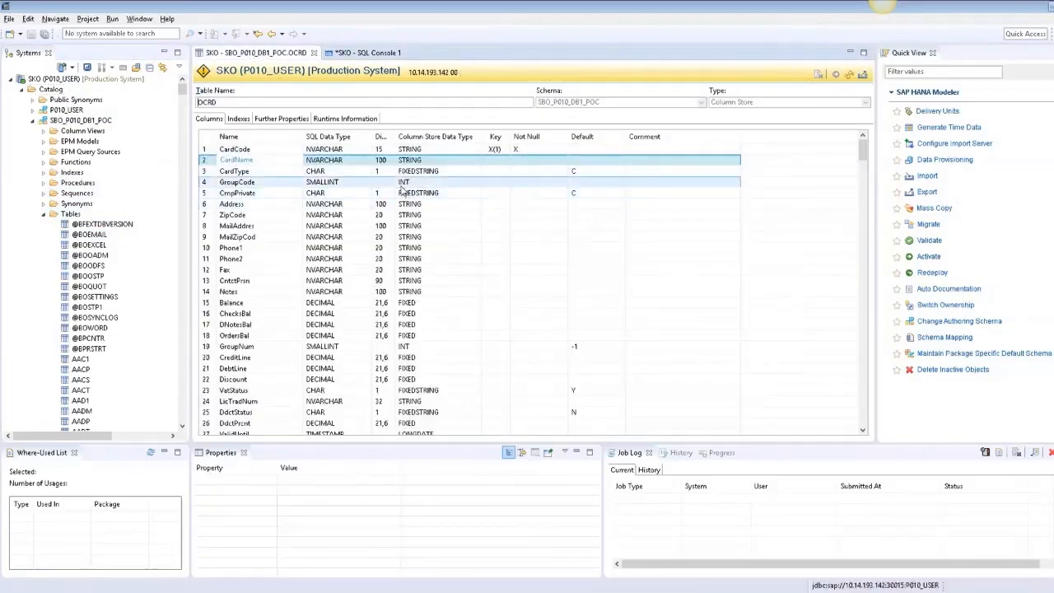
{"action": "left_click", "coordinate": [366, 54]}
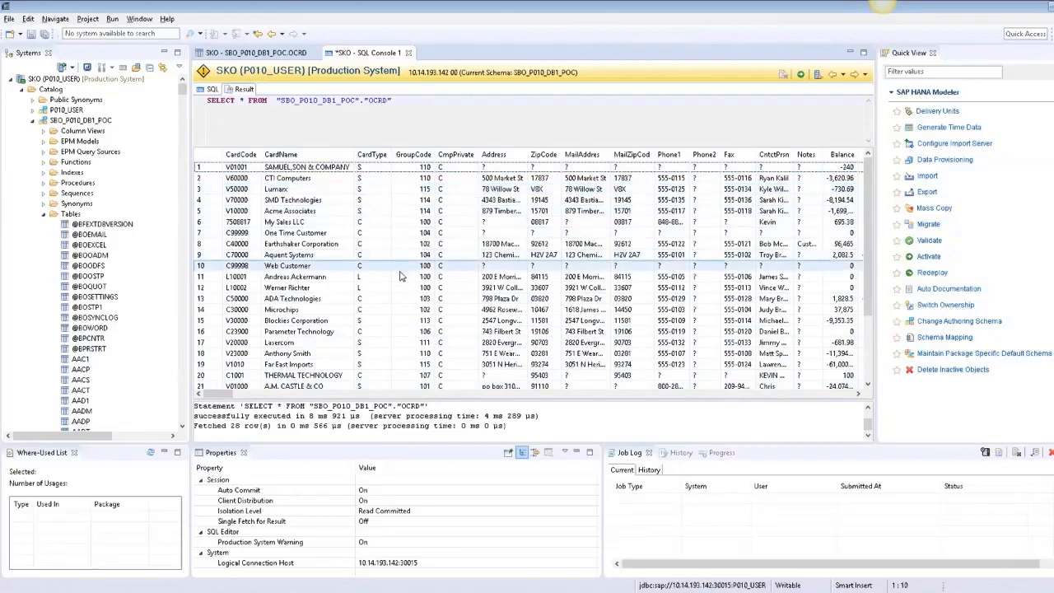
{"action": "left_click", "coordinate": [247, 168]}
{"action": "right_click", "coordinate": [247, 168]}
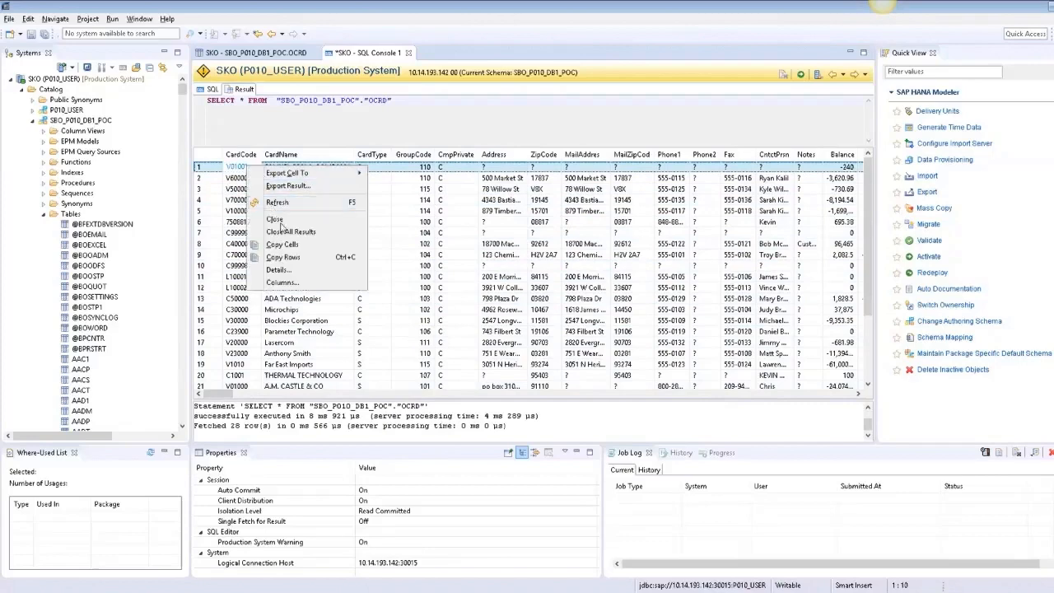
{"action": "left_click", "coordinate": [241, 171]}
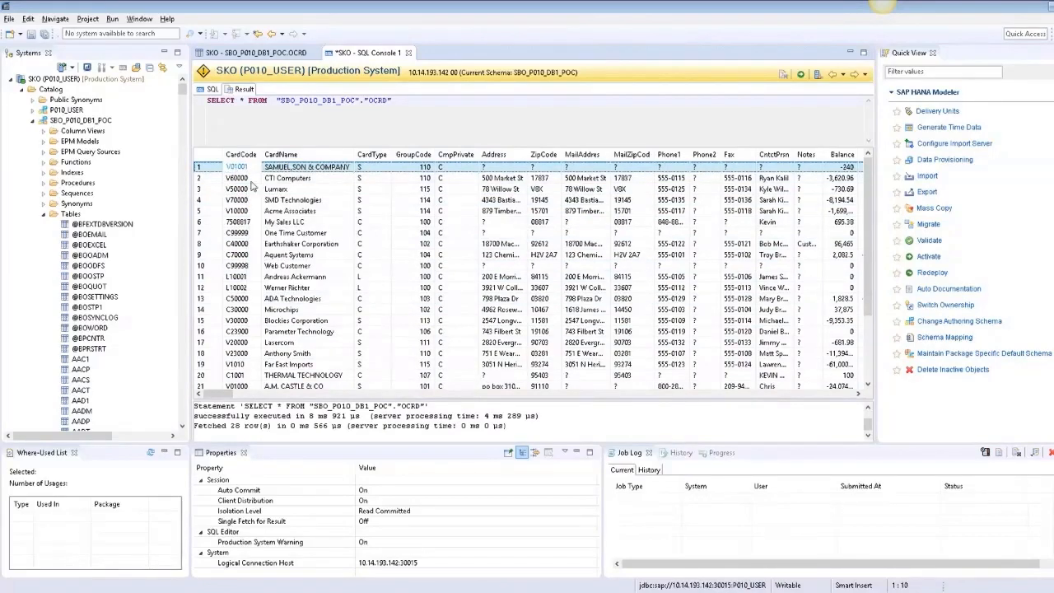
- Switch to SAP Business One and open the Business Partner Master Data record for SAMUEL,SON & COMPANY by searching code 01
{"action": "mouse_move", "coordinate": [411, 586]}
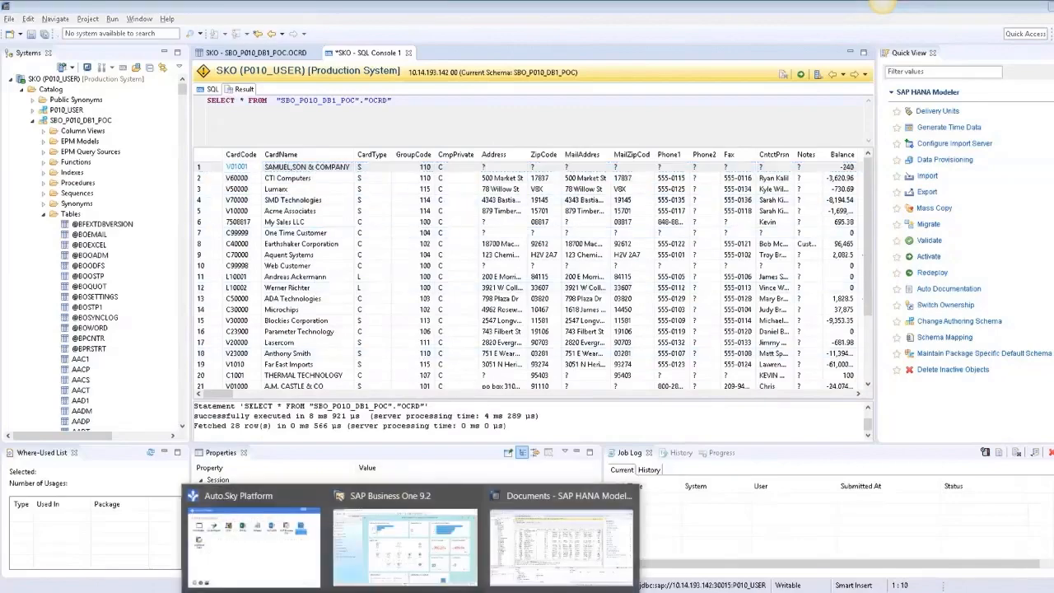
{"action": "left_click", "coordinate": [409, 559]}
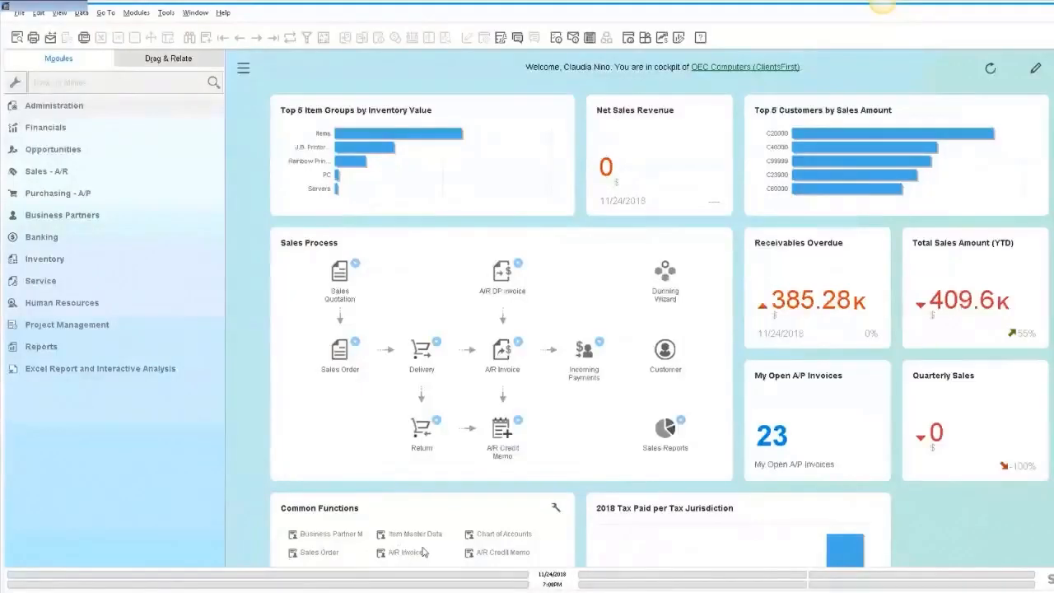
{"action": "left_click", "coordinate": [52, 217]}
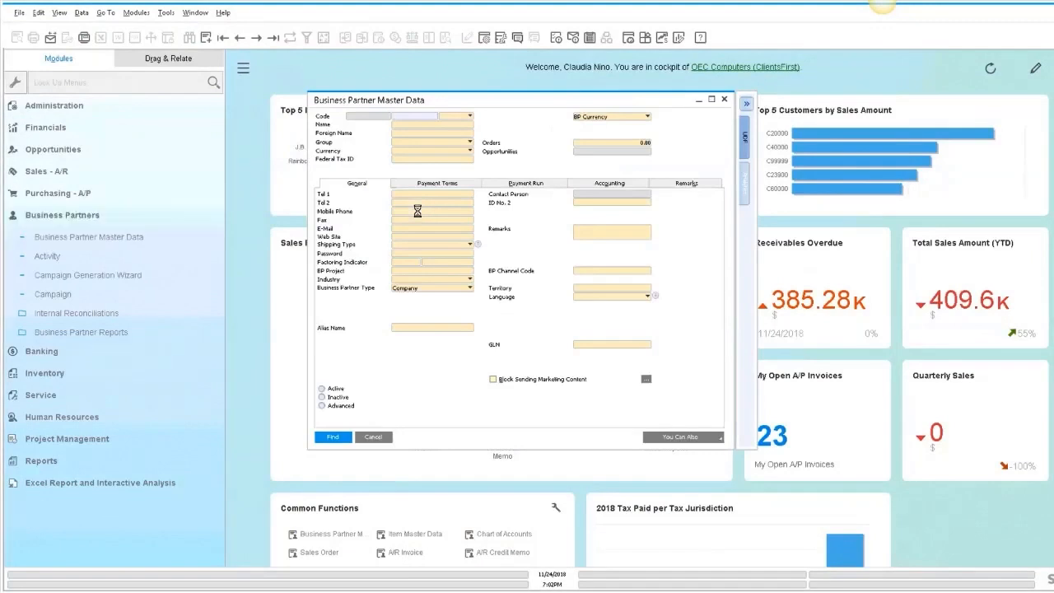
{"action": "type", "text": "01"}
{"action": "key", "text": "Return"}
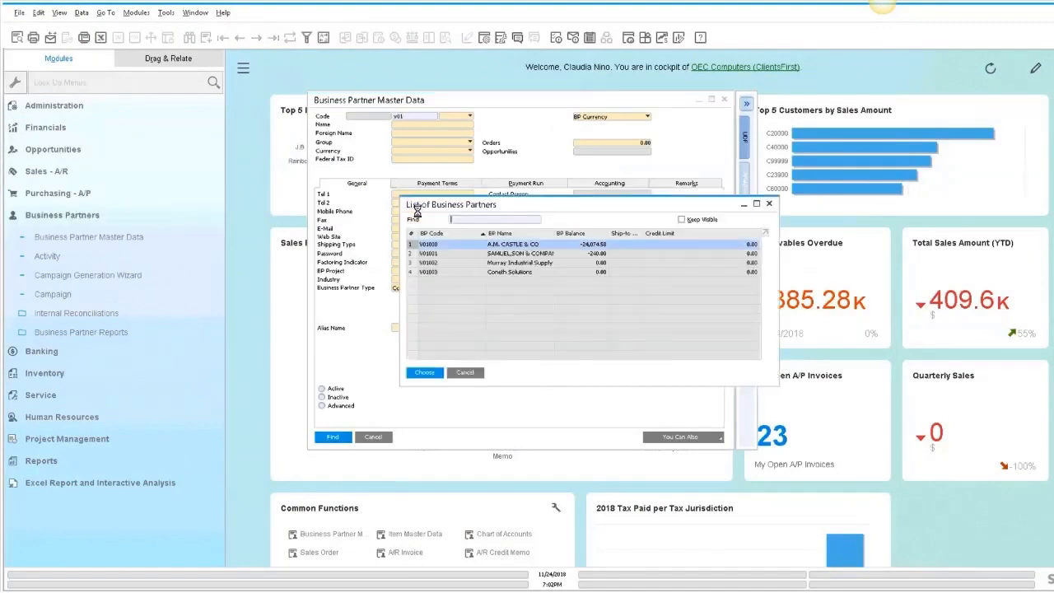
{"action": "double_click", "coordinate": [516, 253]}
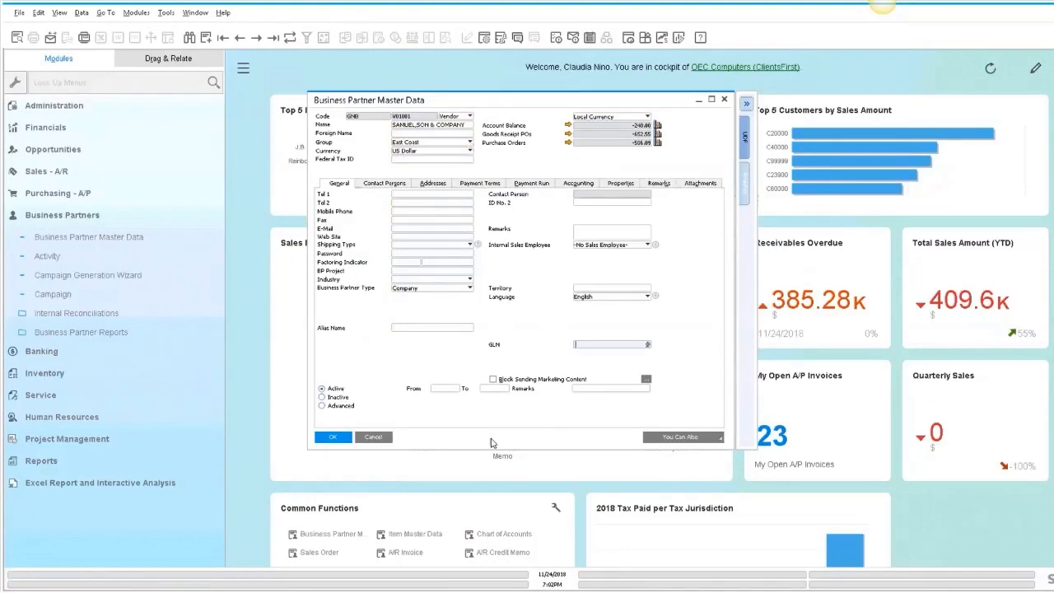
- Compare the record with the OCRD query result in SAP HANA Studio, then return to SAP Business One
{"action": "mouse_move", "coordinate": [410, 591]}
{"action": "left_click", "coordinate": [560, 543]}
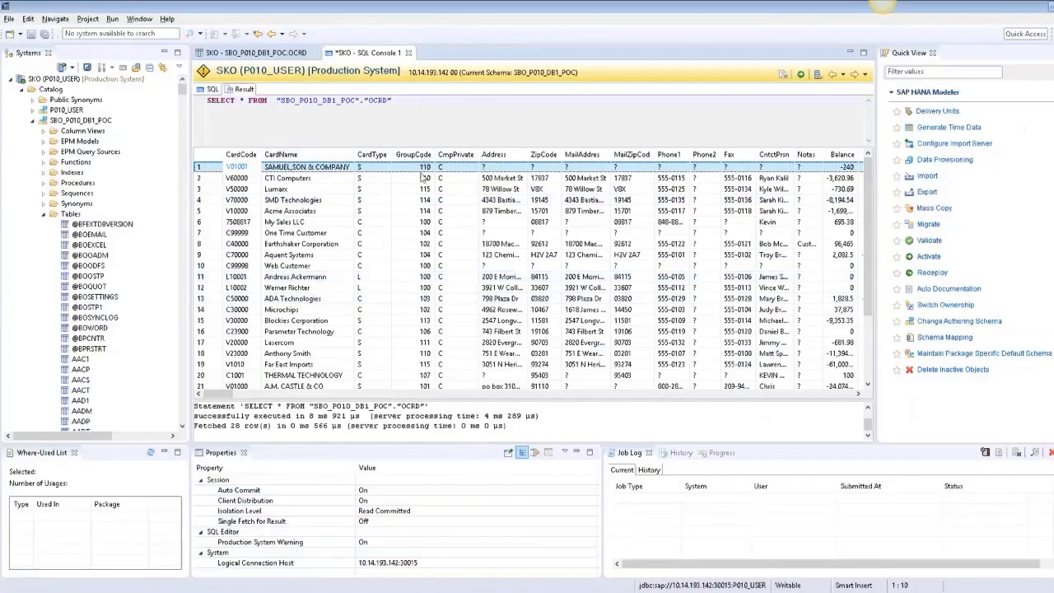
{"action": "left_click", "coordinate": [375, 535]}
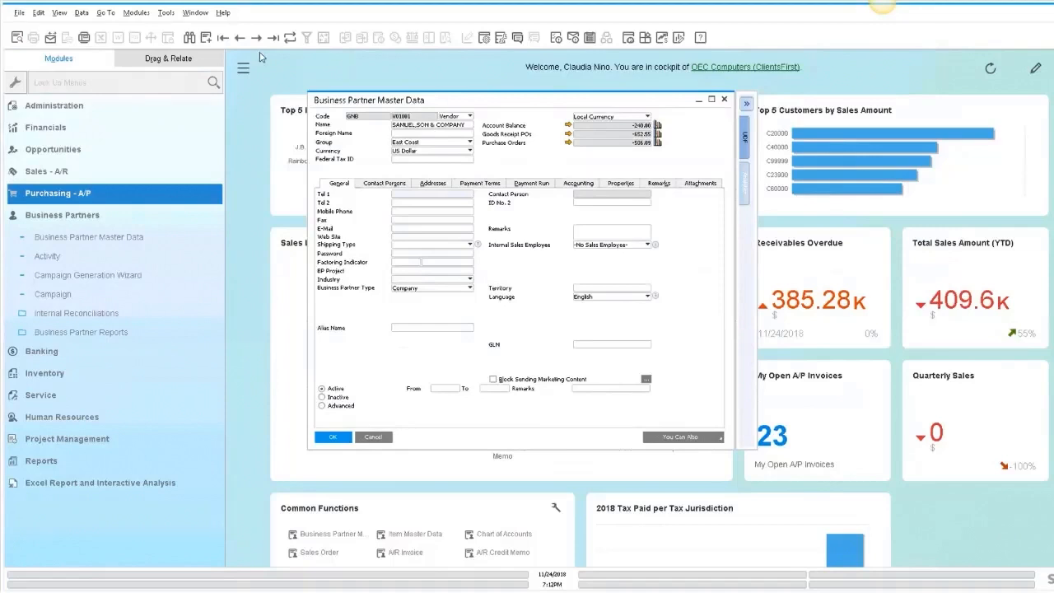
- Check the View menu's System Information option, inspect the Account Balance field's source, and open the Addresses tab
{"action": "left_click", "coordinate": [59, 14]}
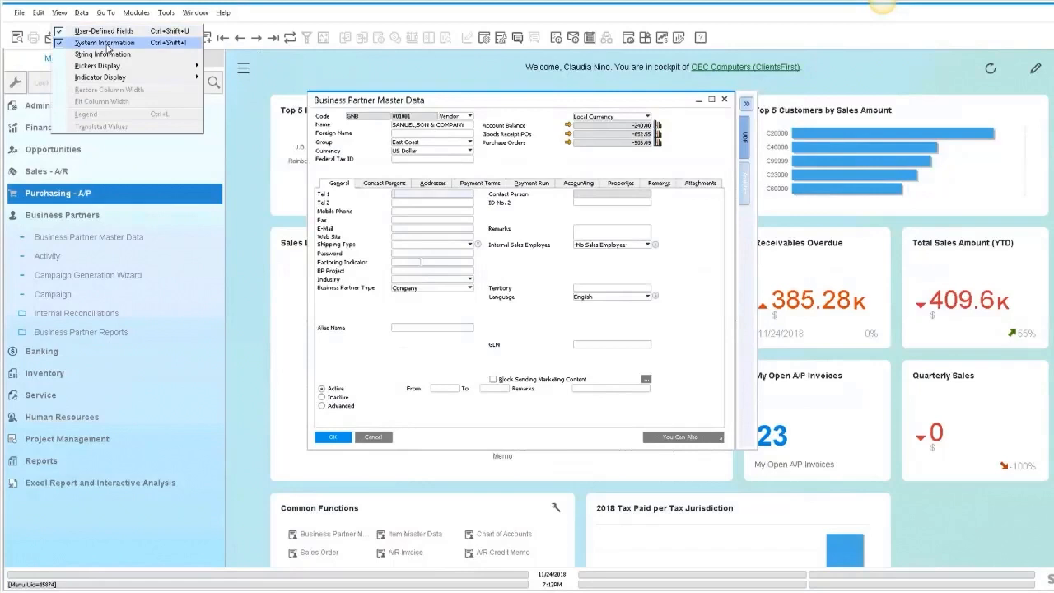
{"action": "left_click", "coordinate": [383, 100]}
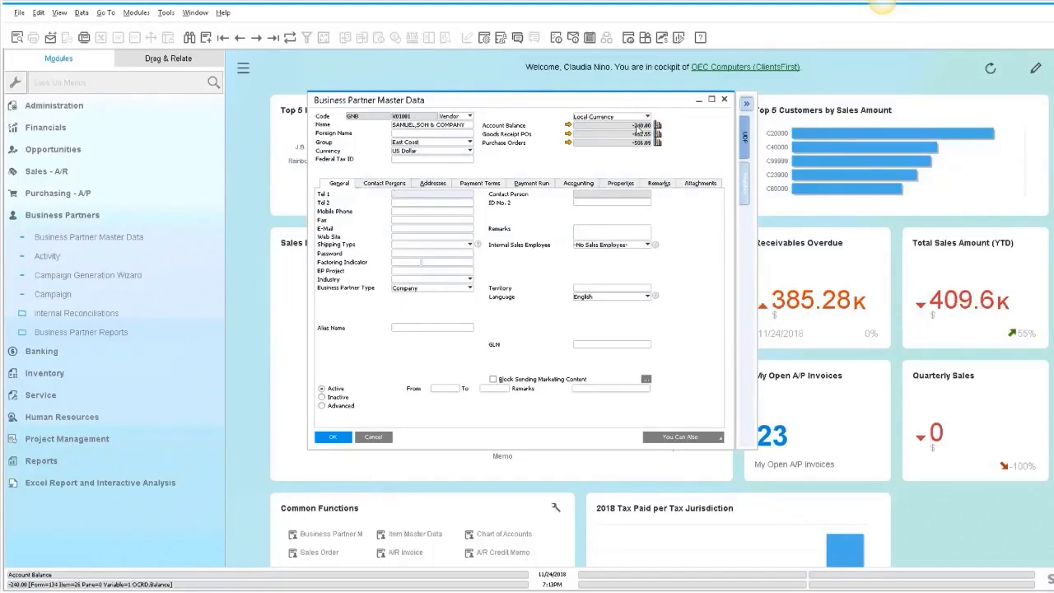
{"action": "left_click", "coordinate": [438, 184]}
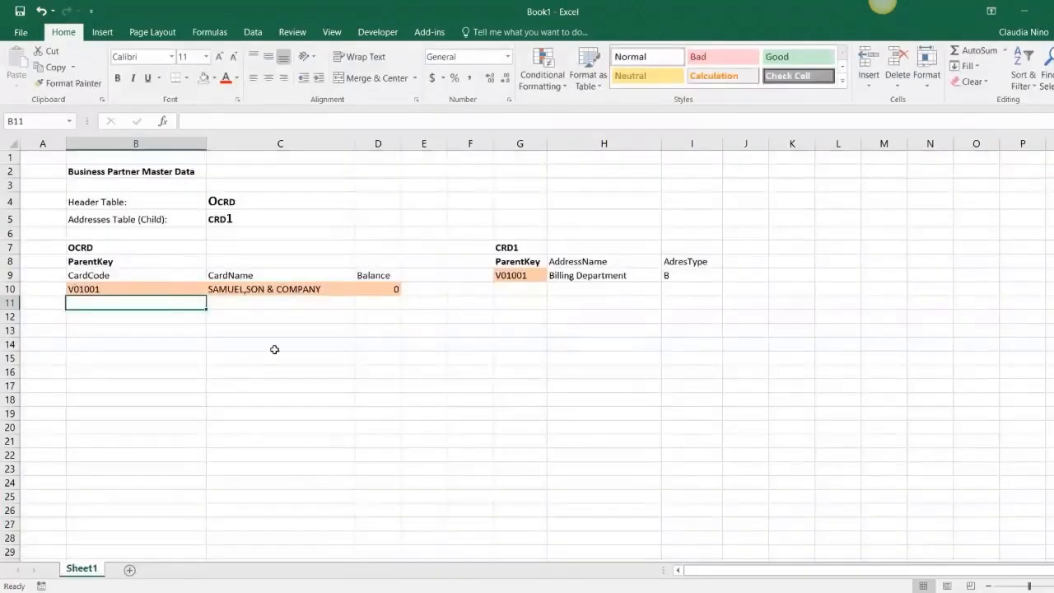
- Review the Excel sheet mapping the OCRD header table and CRD1 address child table with their parent key fields
{"action": "left_click", "coordinate": [287, 318]}
{"action": "left_click", "coordinate": [307, 217]}
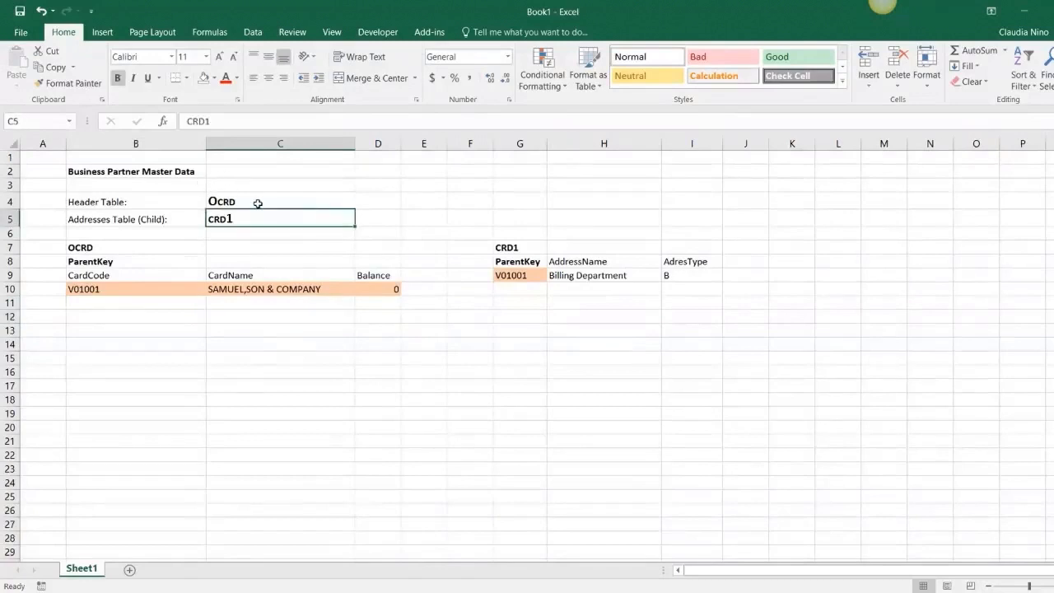
{"action": "left_click", "coordinate": [148, 174]}
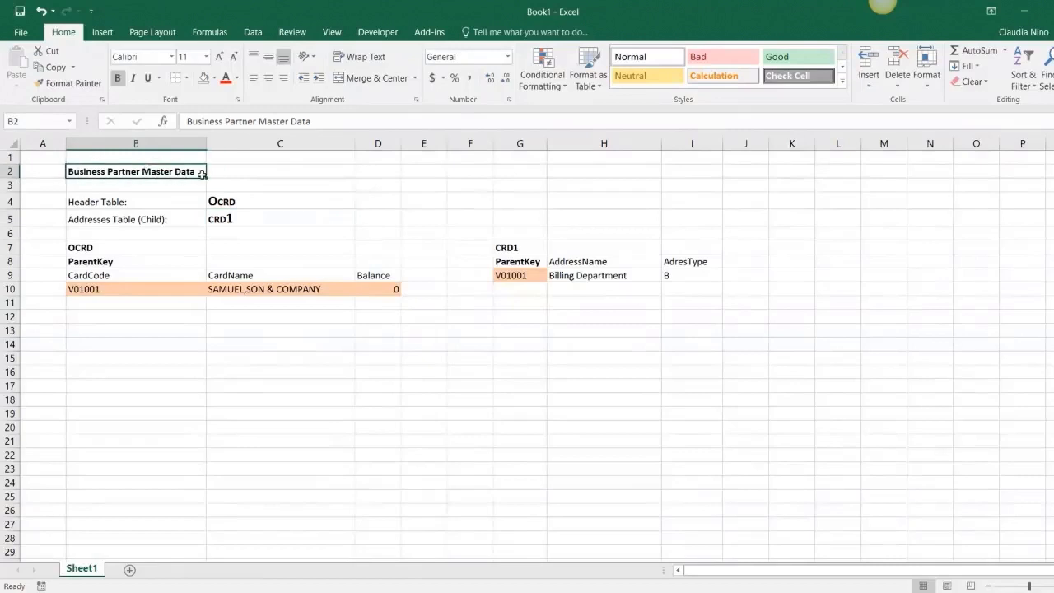
{"action": "left_click", "coordinate": [138, 203]}
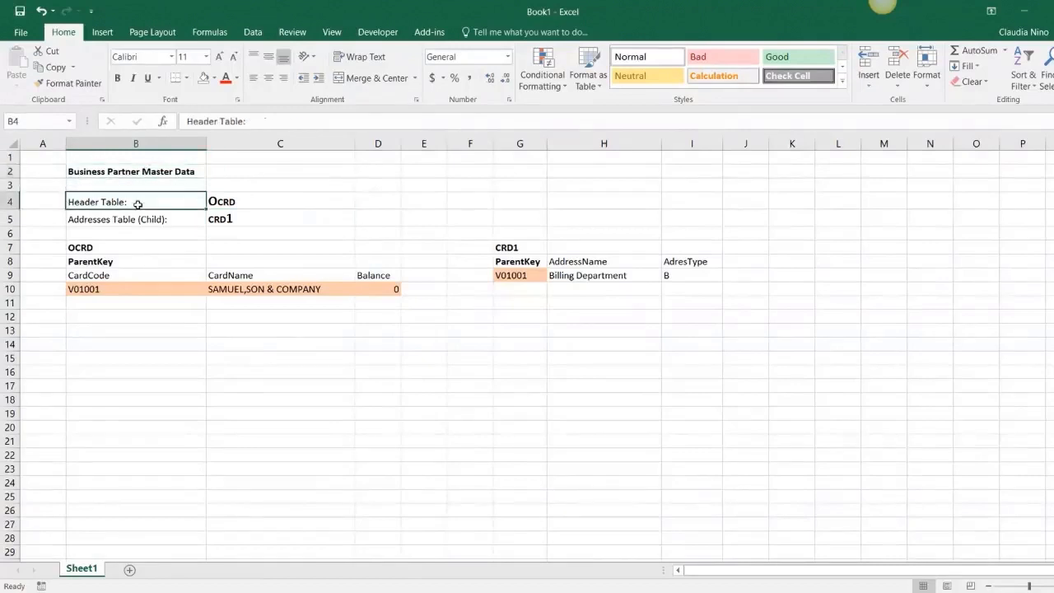
{"action": "left_click", "coordinate": [220, 199]}
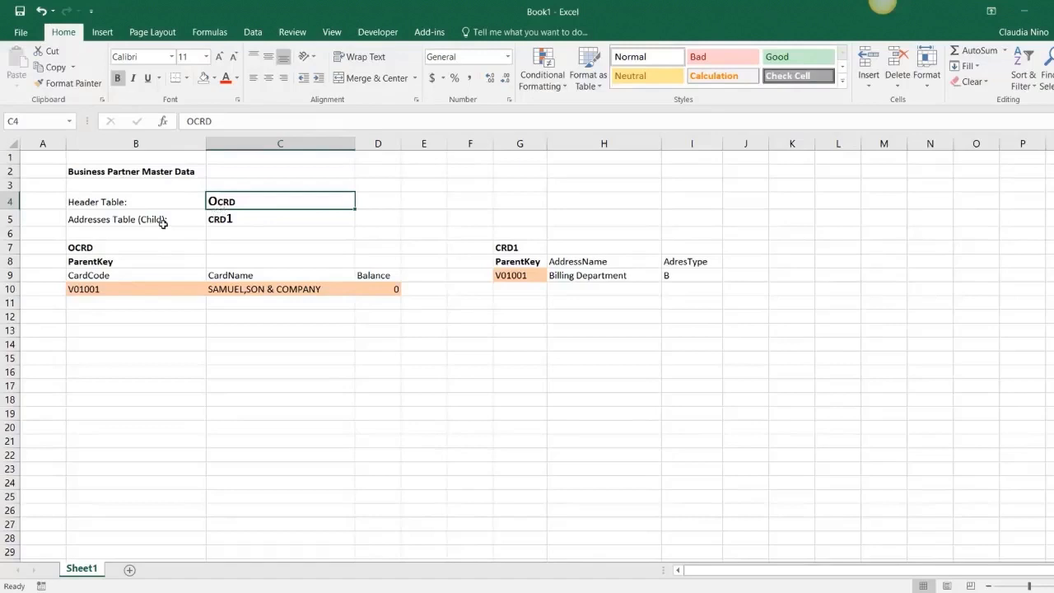
{"action": "left_click", "coordinate": [238, 219]}
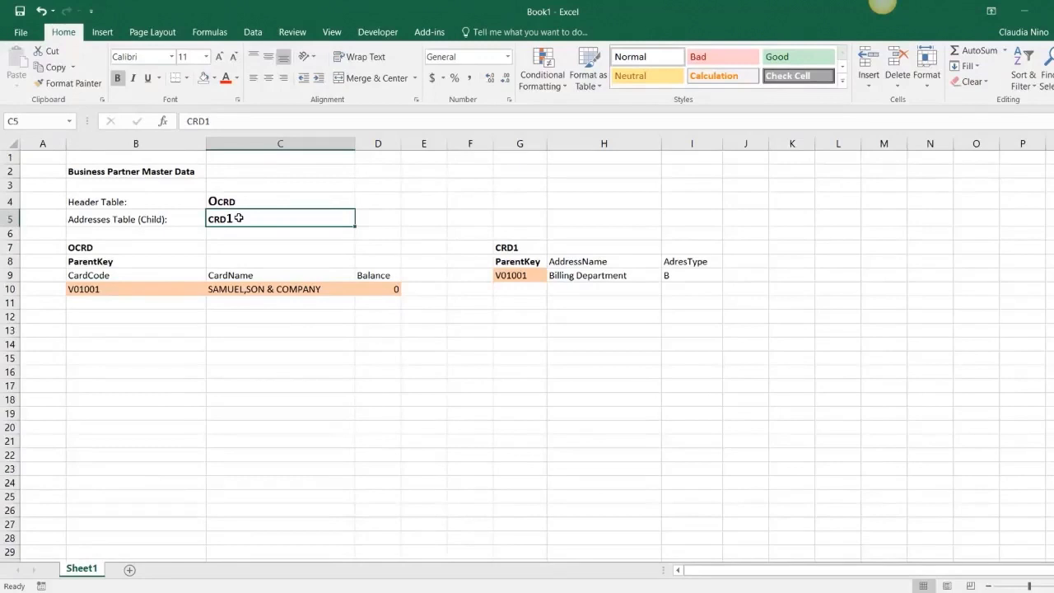
{"action": "left_click_drag", "start_coordinate": [235, 202], "coordinate": [235, 219]}
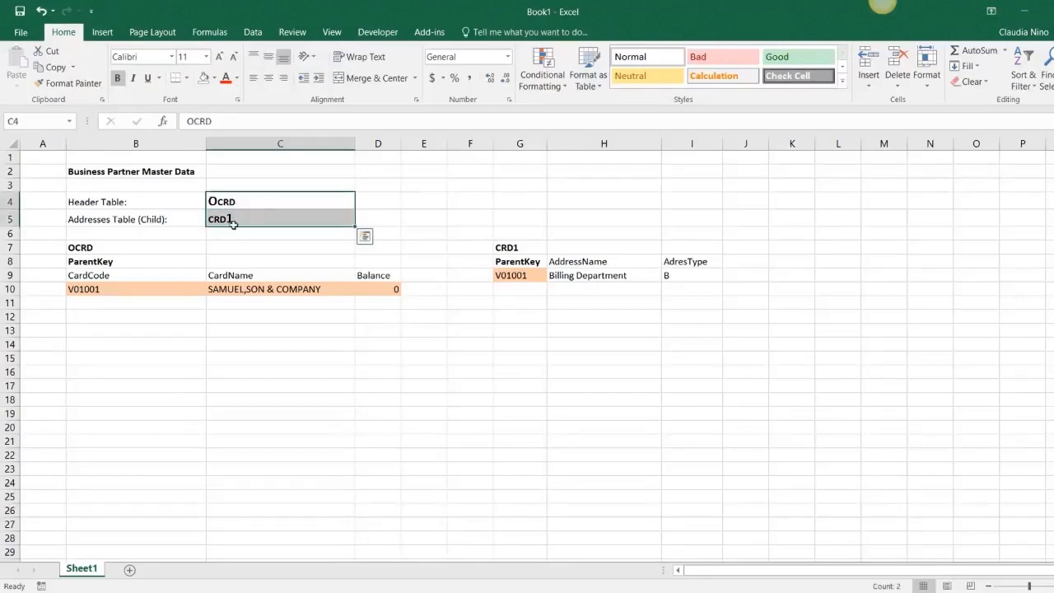
{"action": "left_click", "coordinate": [132, 260]}
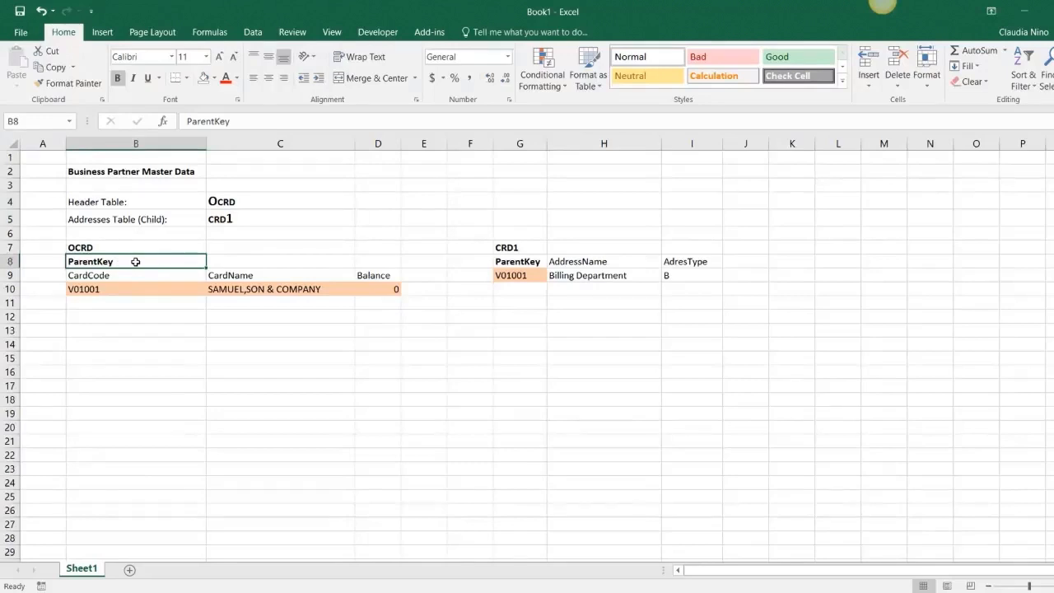
{"action": "left_click", "coordinate": [104, 289]}
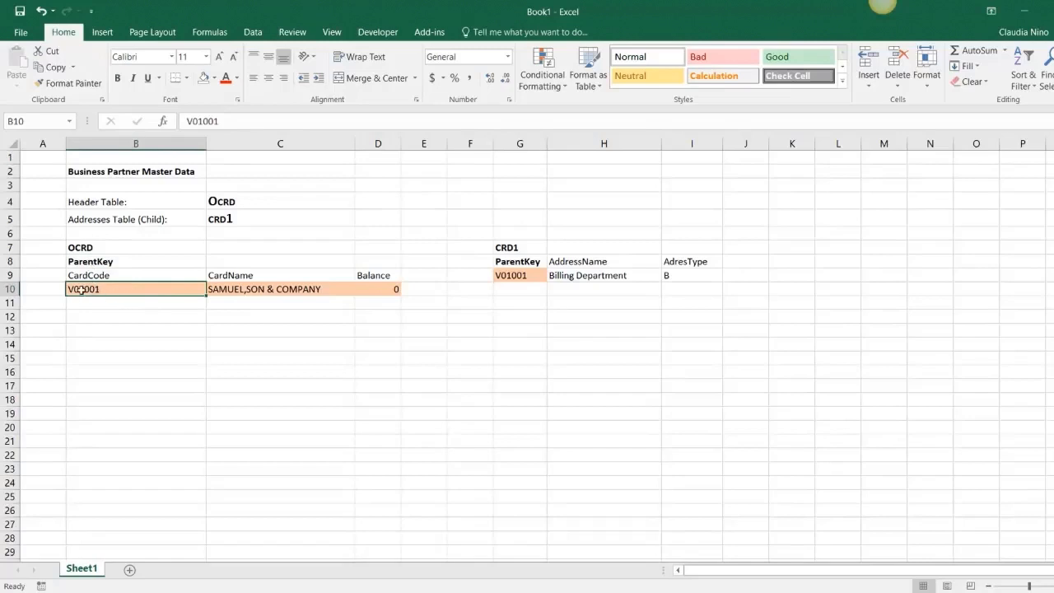
{"action": "left_click", "coordinate": [240, 287]}
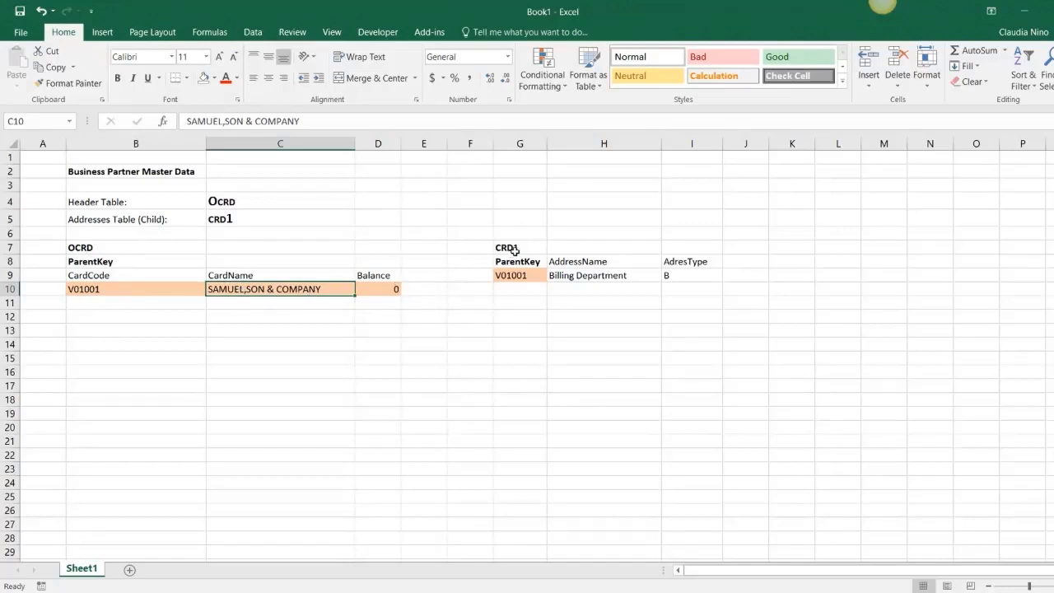
{"action": "left_click_drag", "start_coordinate": [515, 248], "coordinate": [693, 280]}
{"action": "left_click", "coordinate": [511, 275]}
{"action": "left_click_drag", "start_coordinate": [515, 260], "coordinate": [99, 262]}
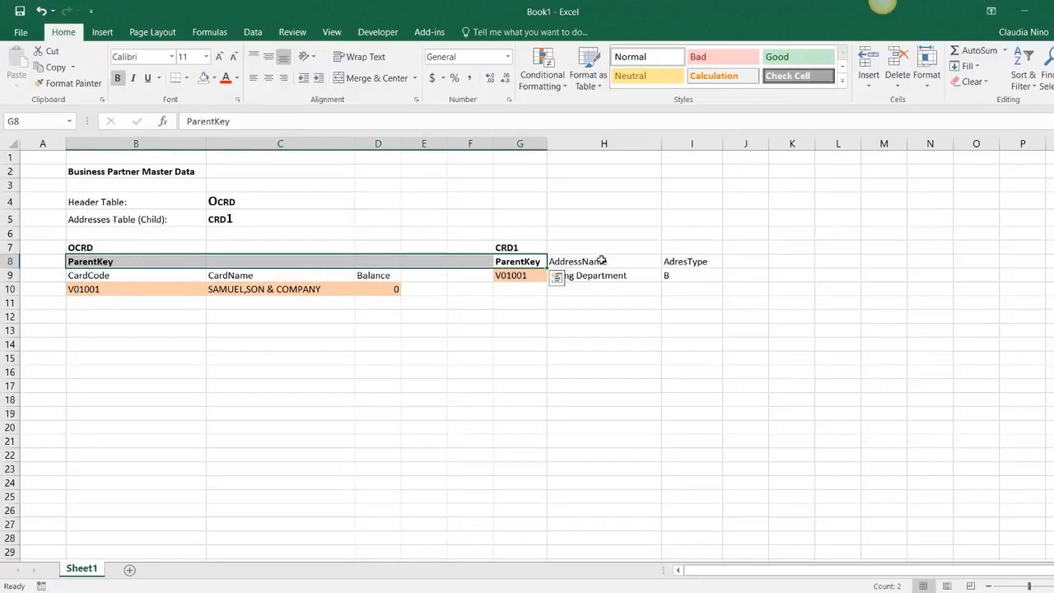
{"action": "left_click", "coordinate": [630, 261]}
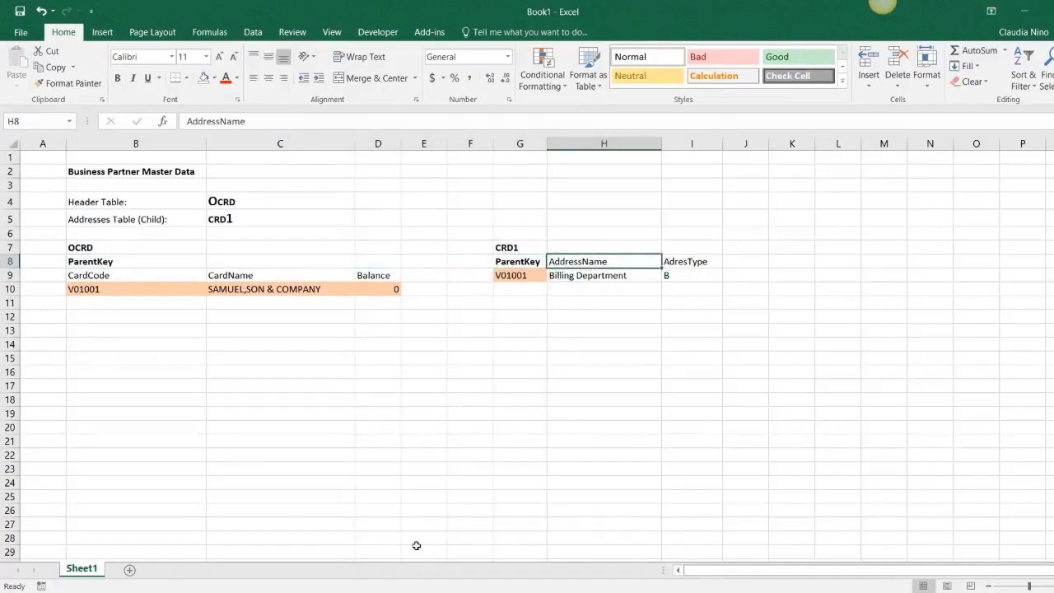
- Switch to SAP Business One and add a new Pay To address with the ID Billing Department
{"action": "left_click", "coordinate": [411, 592]}
{"action": "left_click", "coordinate": [430, 566]}
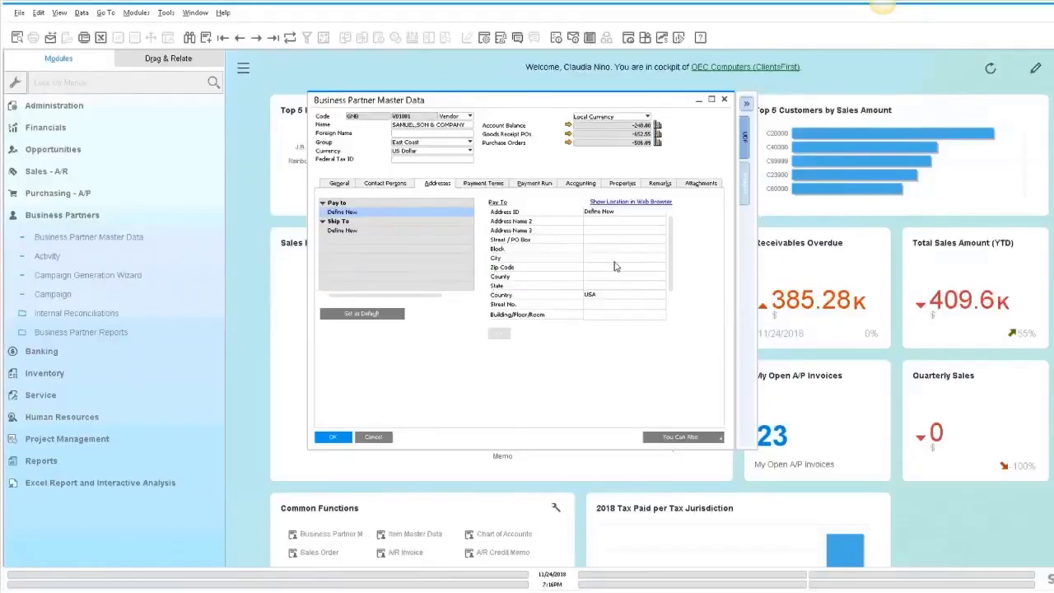
{"action": "type", "text": "Billing De"}
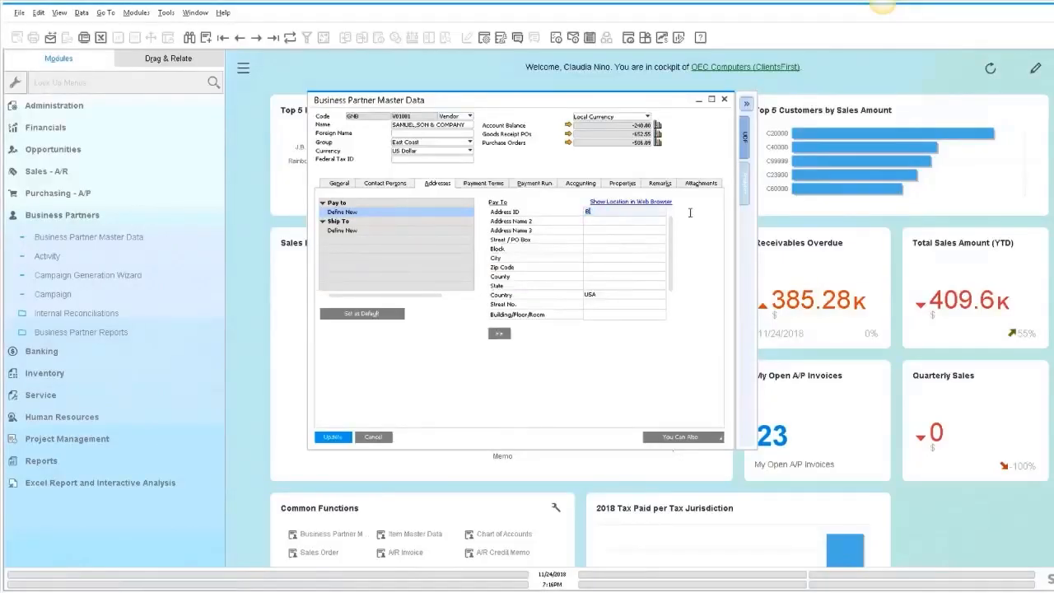
{"action": "type", "text": "partment"}
{"action": "key", "text": "Tab"}
{"action": "key", "text": "Tab"}
- Fill in the street, city, zip code and state of the Billing Department address and update the business partner
{"action": "key", "text": "Tab"}
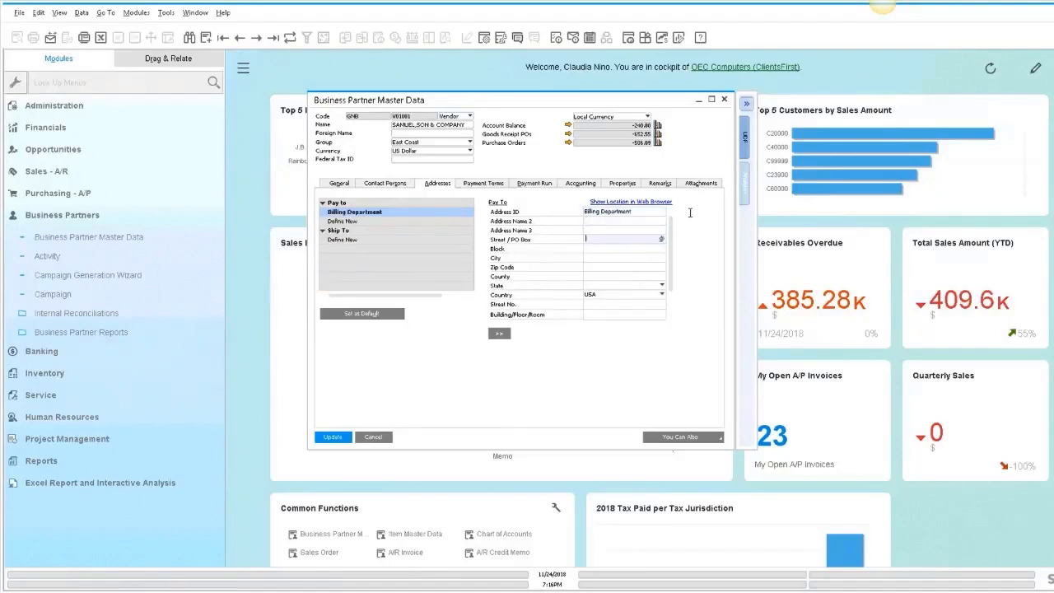
{"action": "type", "text": "95 Cornell"}
{"action": "key", "text": "Tab"}
{"action": "key", "text": "Tab"}
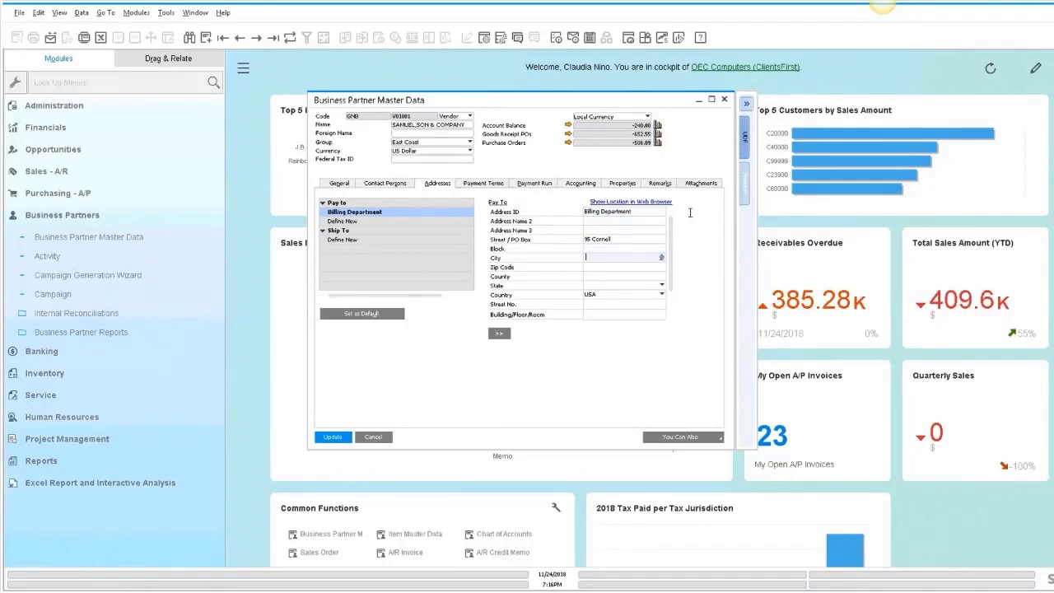
{"action": "type", "text": "Irvine"}
{"action": "key", "text": "Tab"}
{"action": "type", "text": "92801"}
{"action": "key", "text": "Tab"}
{"action": "key", "text": "Tab"}
{"action": "type", "text": "CA"}
{"action": "left_click", "coordinate": [333, 437]}
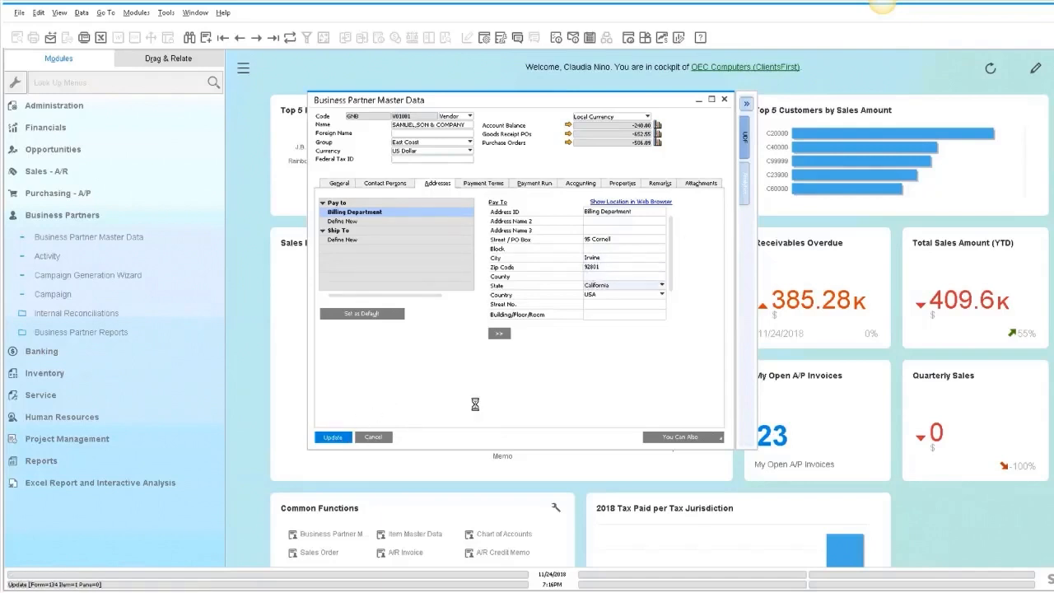
- Add a second Pay To address named Billing Department 2 and fill in its city and street
{"action": "left_click", "coordinate": [358, 222]}
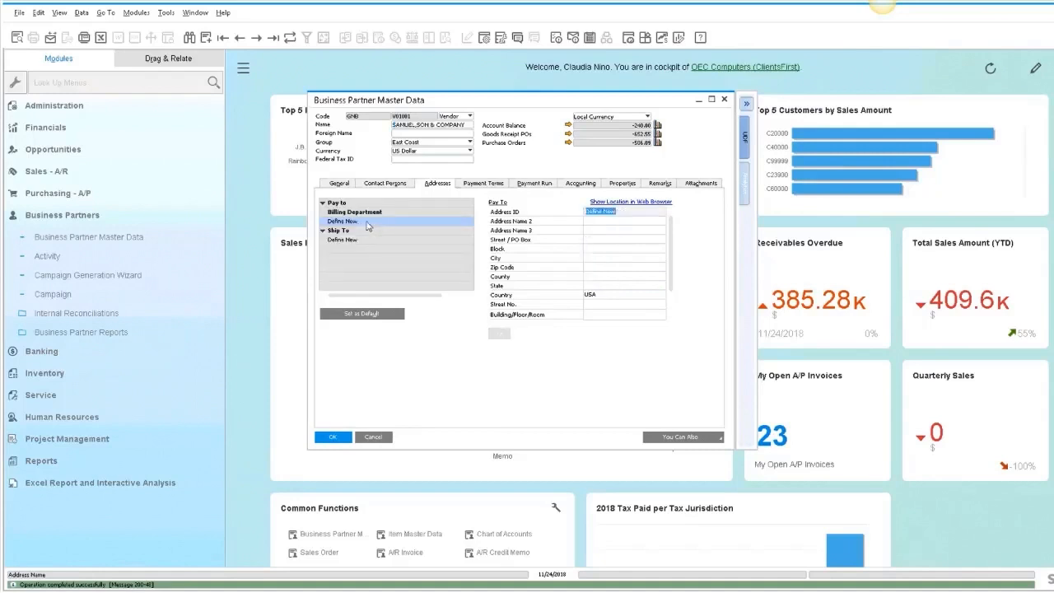
{"action": "type", "text": "Billing Department 2"}
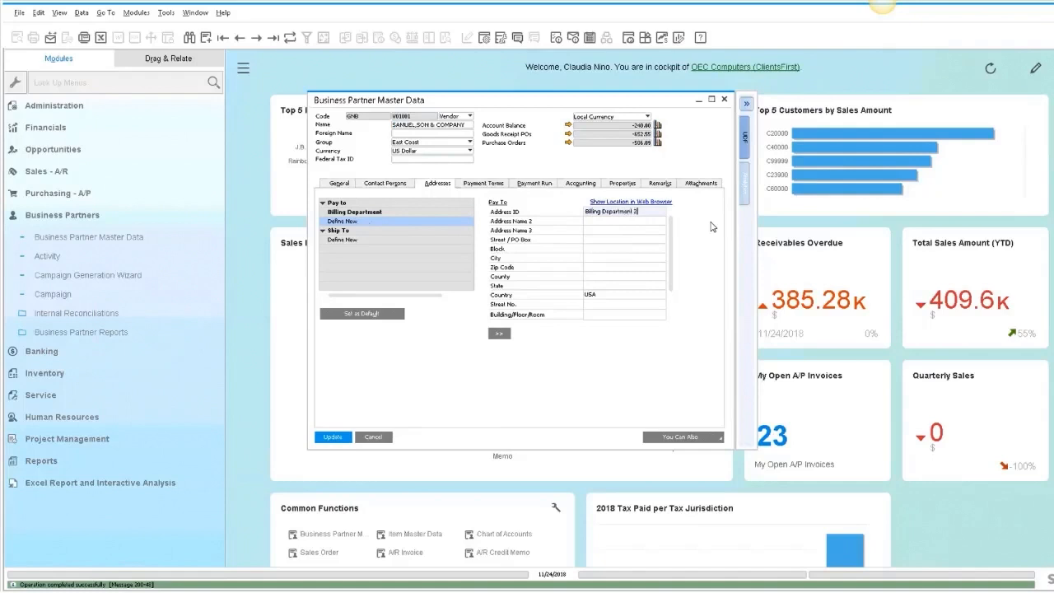
{"action": "key", "text": "Tab"}
{"action": "key", "text": "Tab"}
{"action": "key", "text": "Tab"}
{"action": "key", "text": "Tab"}
{"action": "key", "text": "Tab"}
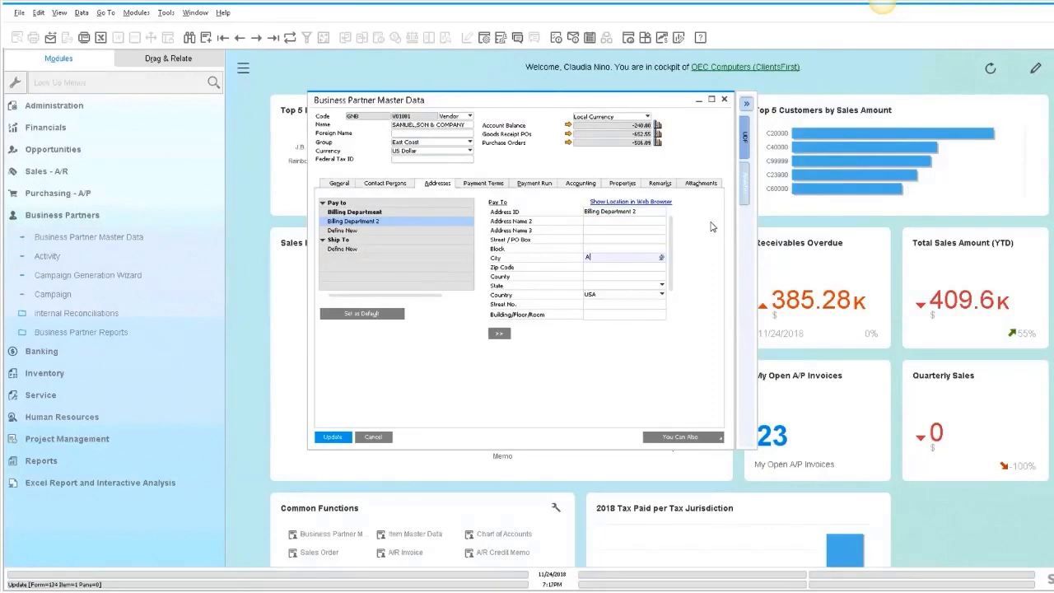
{"action": "type", "text": "Anaheim"}
{"action": "left_click", "coordinate": [629, 238]}
{"action": "type", "text": "183 Lexington Av."}
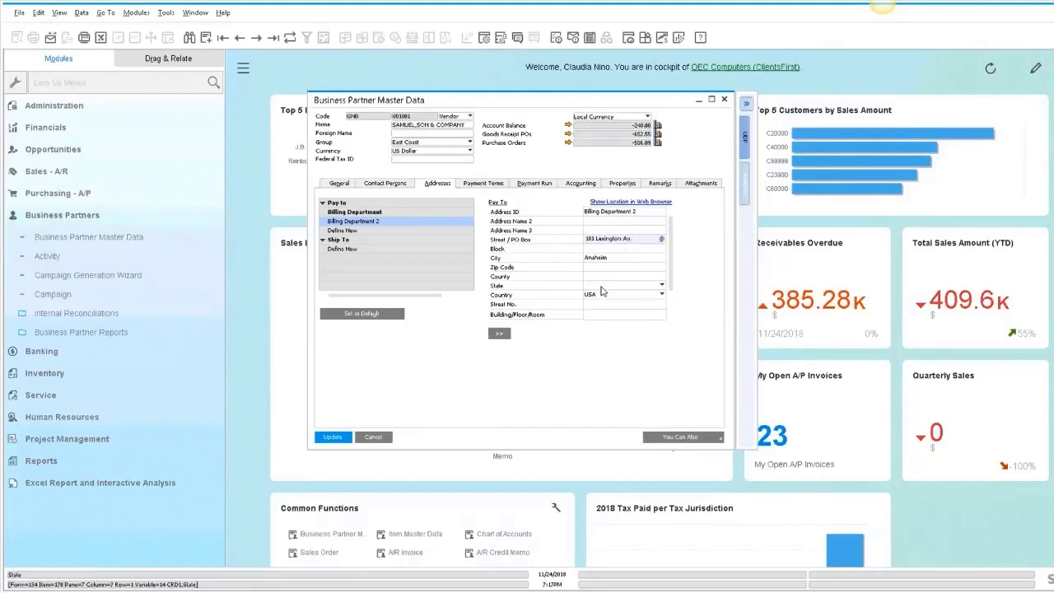
{"action": "left_click", "coordinate": [602, 284]}
{"action": "left_click", "coordinate": [598, 295]}
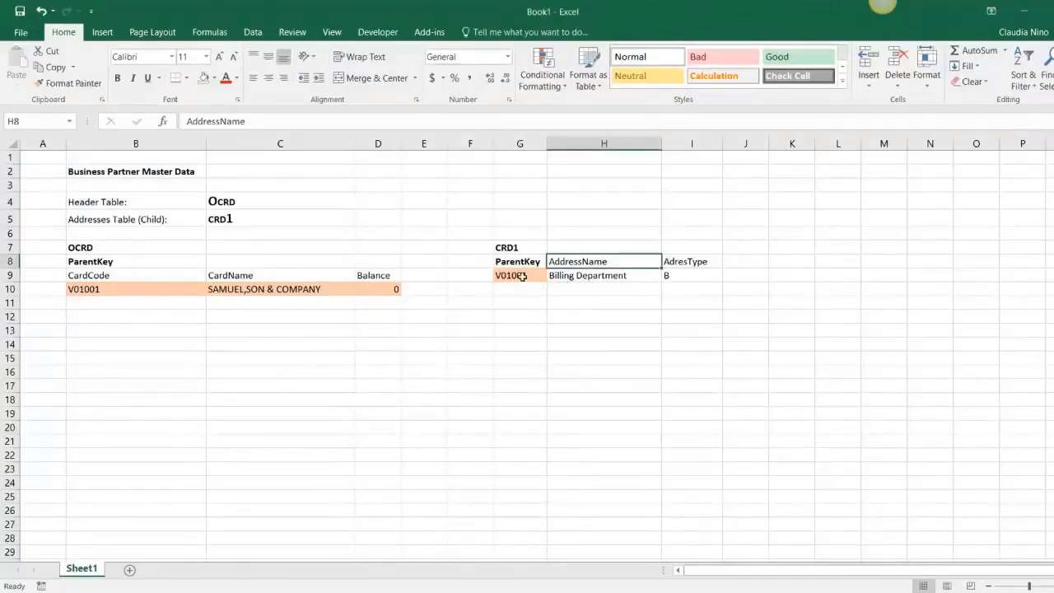
- Copy the V01001 parent key into a new CRD1 row in Excel and enter Billing Department as its address name
{"action": "left_click", "coordinate": [522, 276]}
{"action": "key", "text": "ctrl+c"}
{"action": "left_click", "coordinate": [522, 289]}
{"action": "key", "text": "ctrl+v"}
{"action": "left_click", "coordinate": [593, 288]}
{"action": "type", "text": "Billing De"}
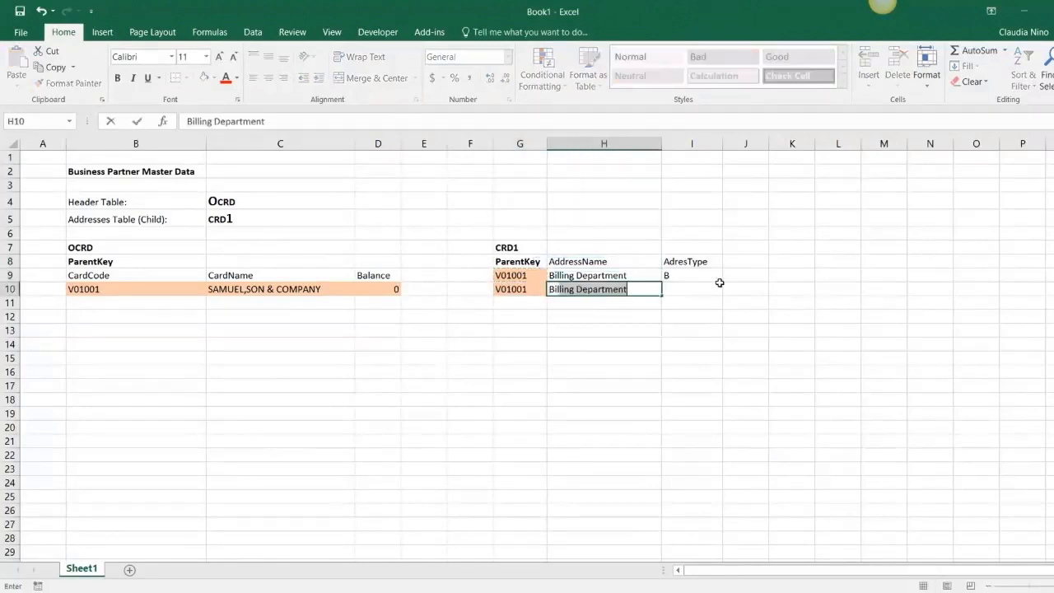
{"action": "left_click", "coordinate": [719, 282]}
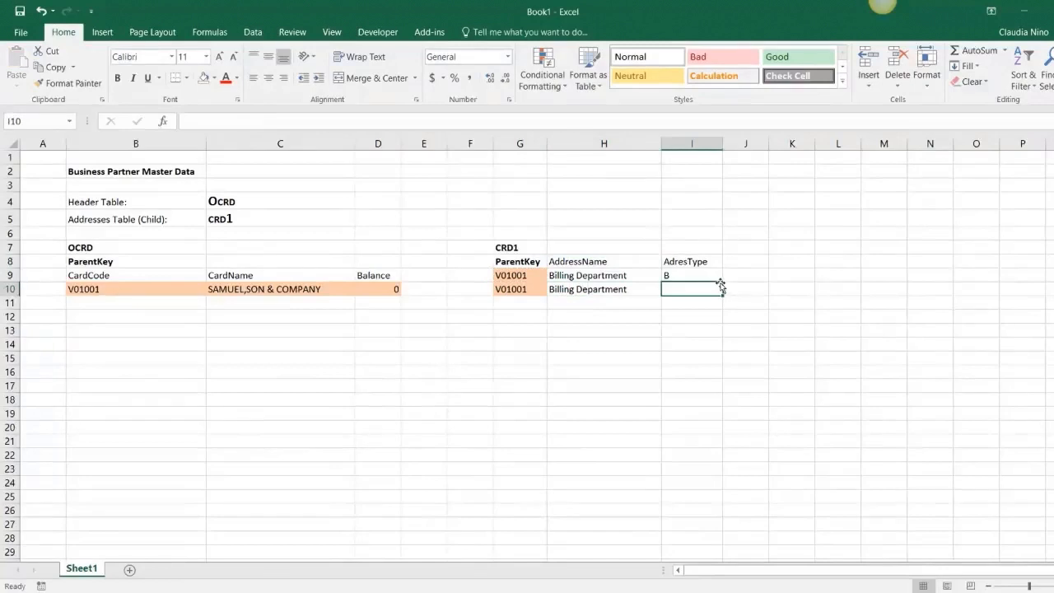
- Complete the second CRD1 row with the address name Billing Department 2 and address type B
{"action": "double_click", "coordinate": [642, 286]}
{"action": "type", "text": "2"}
{"action": "left_click", "coordinate": [703, 289]}
{"action": "type", "text": "B"}
{"action": "left_click", "coordinate": [750, 265]}
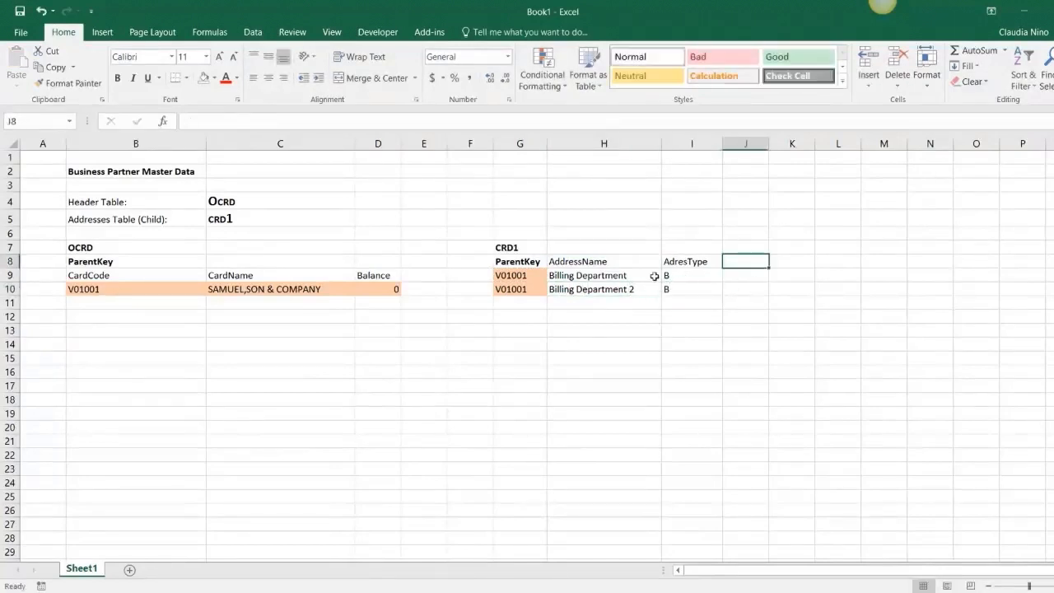
- Try to add another Pay To address to the business partner using the existing ID Billing Department
{"action": "left_click_drag", "start_coordinate": [607, 277], "coordinate": [608, 287]}
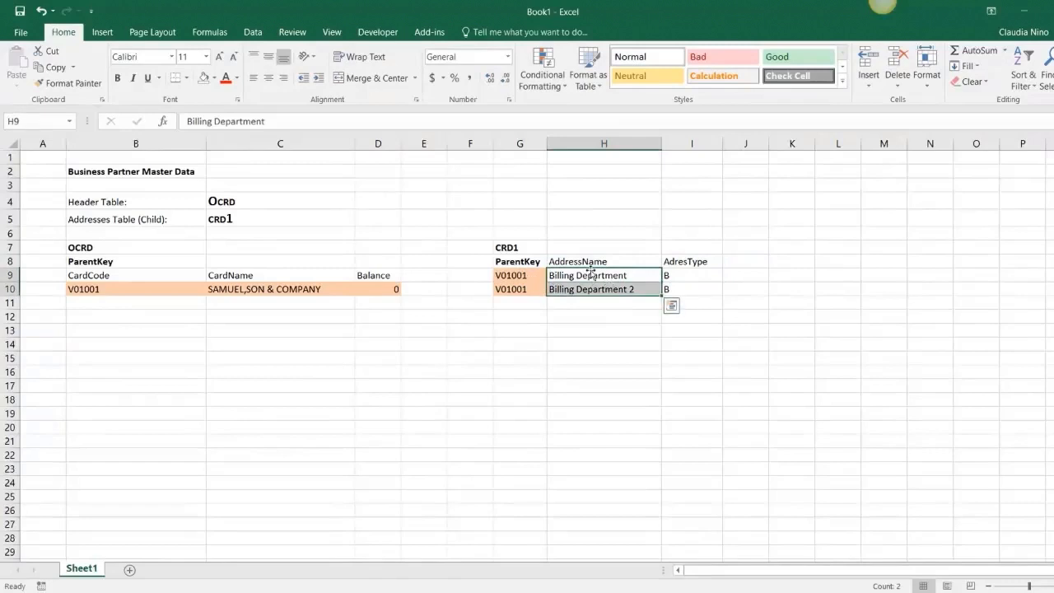
{"action": "left_click", "coordinate": [611, 260]}
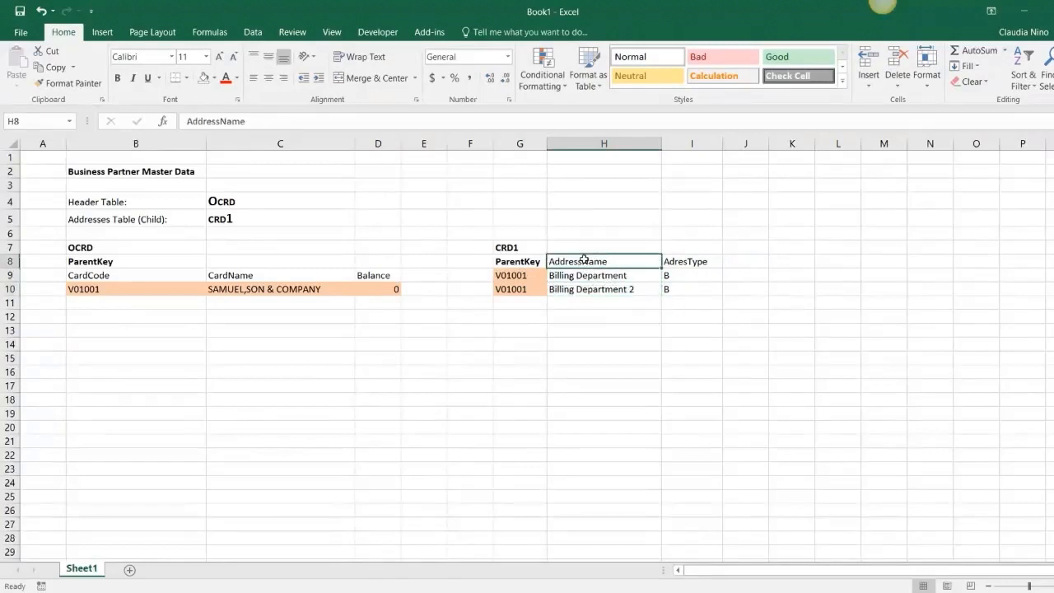
{"action": "left_click", "coordinate": [516, 276]}
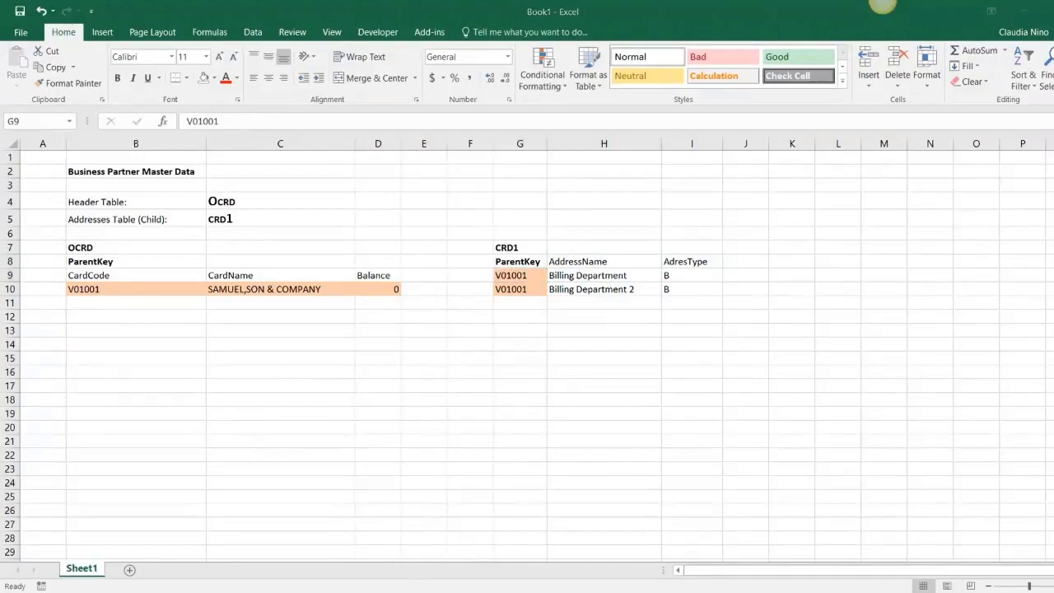
{"action": "mouse_move", "coordinate": [492, 567]}
{"action": "left_click", "coordinate": [432, 561]}
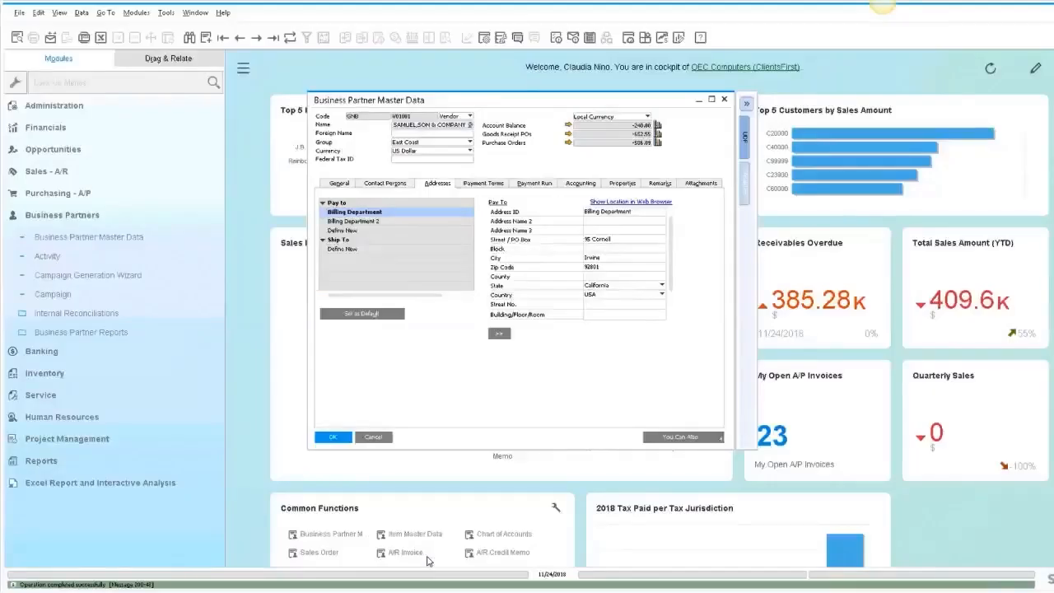
{"action": "left_click", "coordinate": [354, 232]}
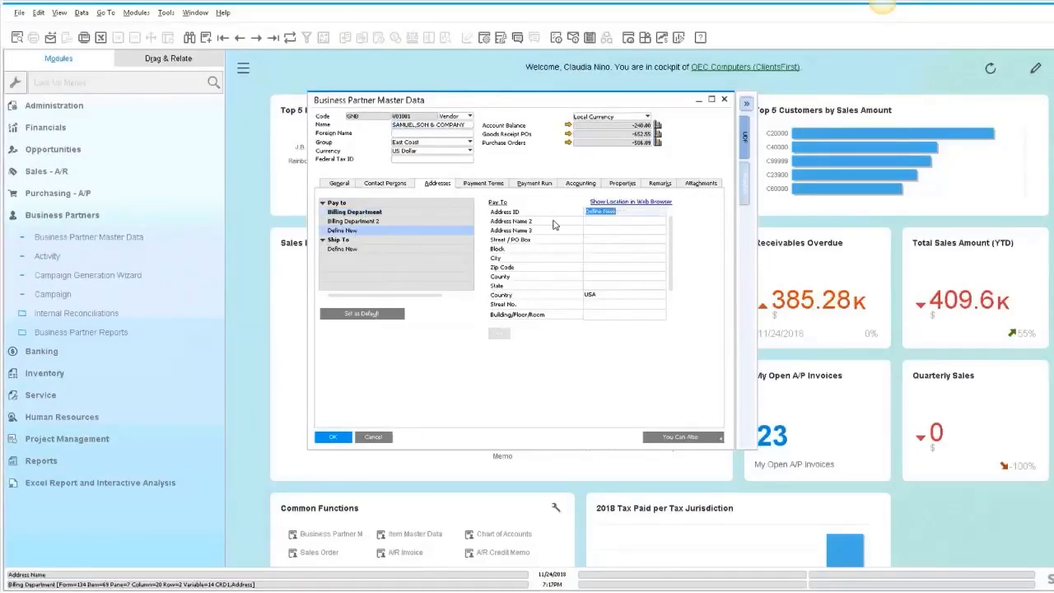
{"action": "type", "text": "Billing"}
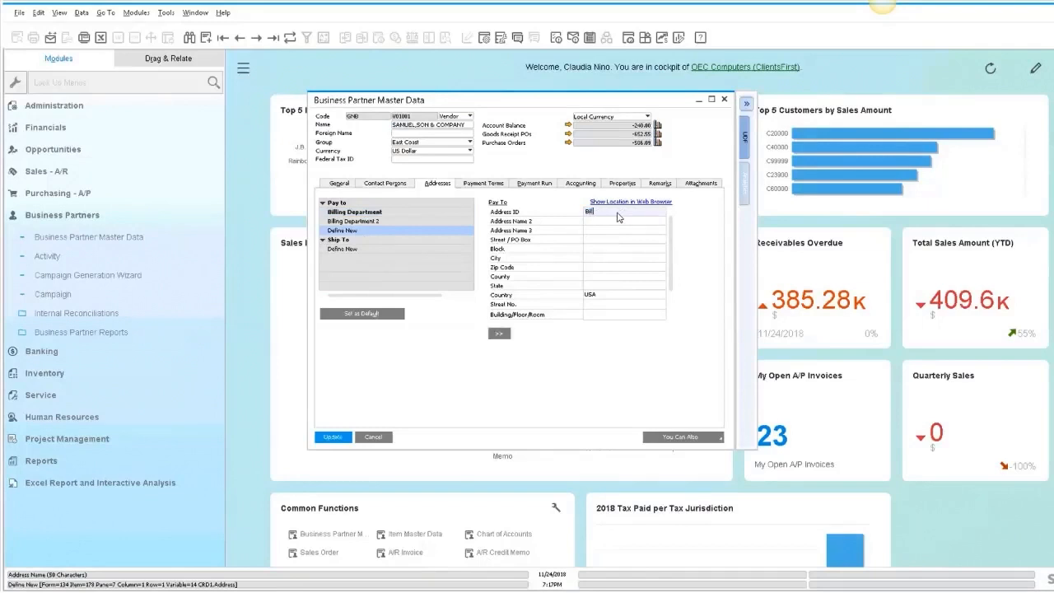
{"action": "type", "text": "nt"}
{"action": "key", "text": "Return"}
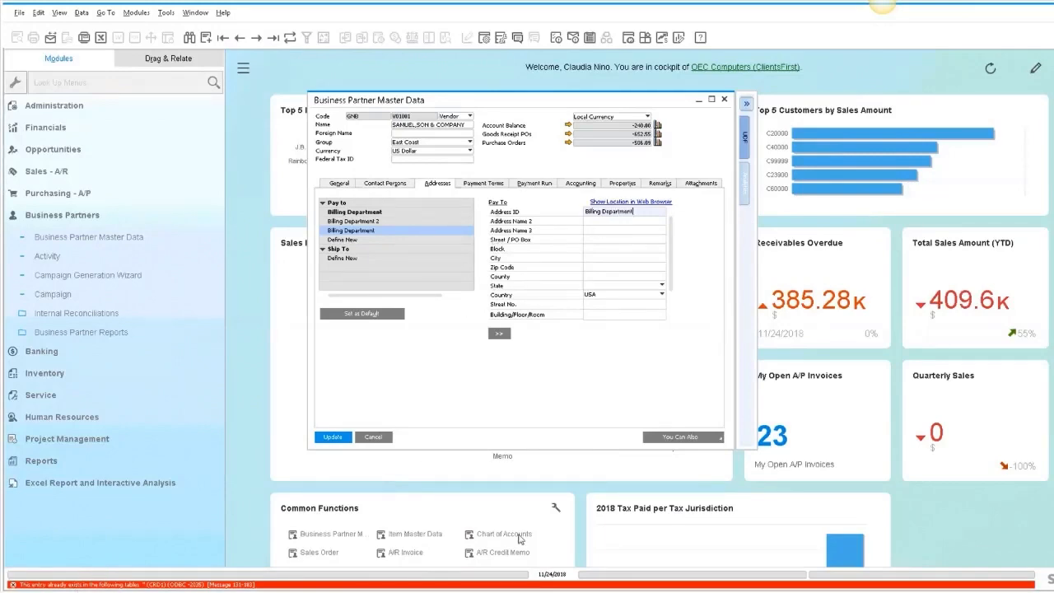
- Open the Query Generator and add the OCRD table to the query
{"action": "key", "text": "alt+Tab"}
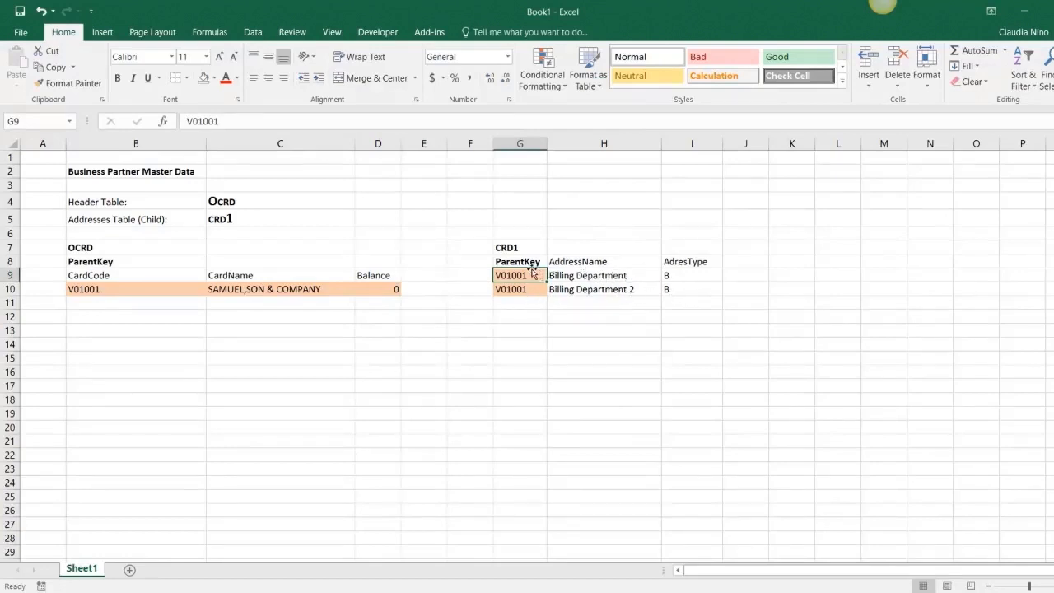
{"action": "left_click", "coordinate": [506, 249]}
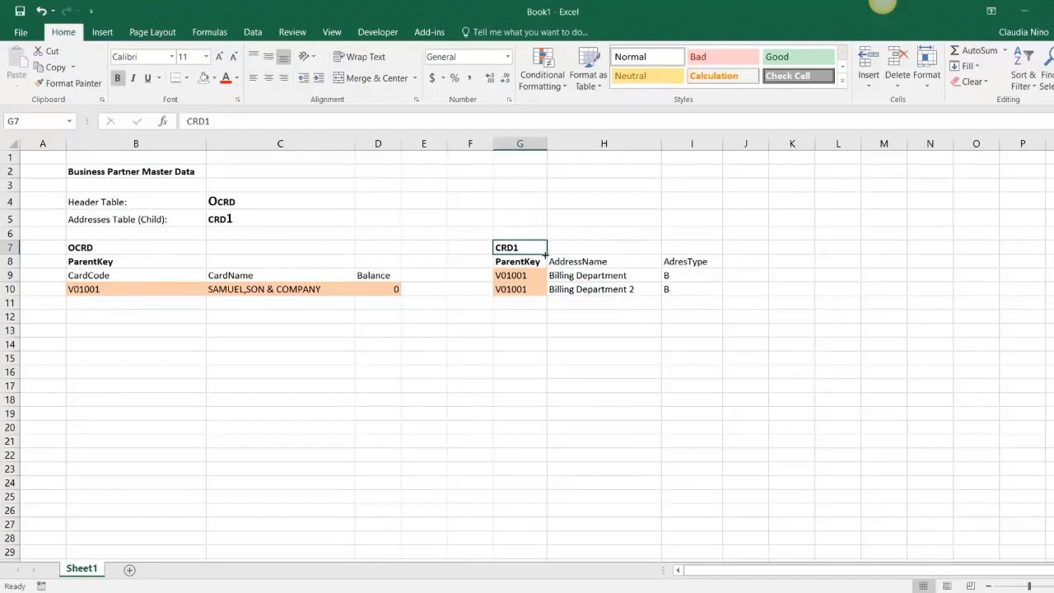
{"action": "left_click", "coordinate": [409, 591]}
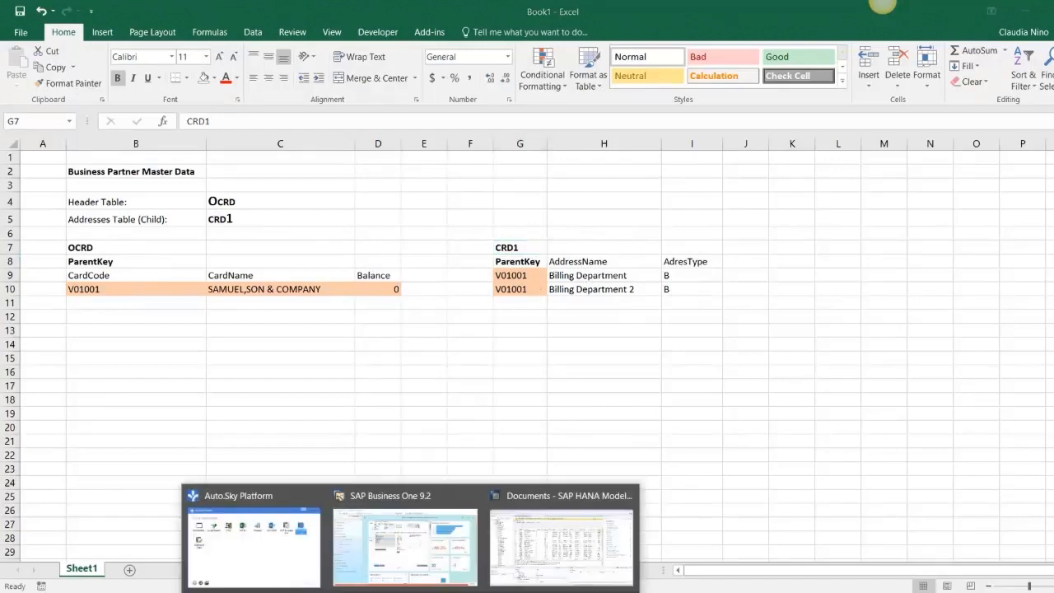
{"action": "left_click", "coordinate": [404, 535]}
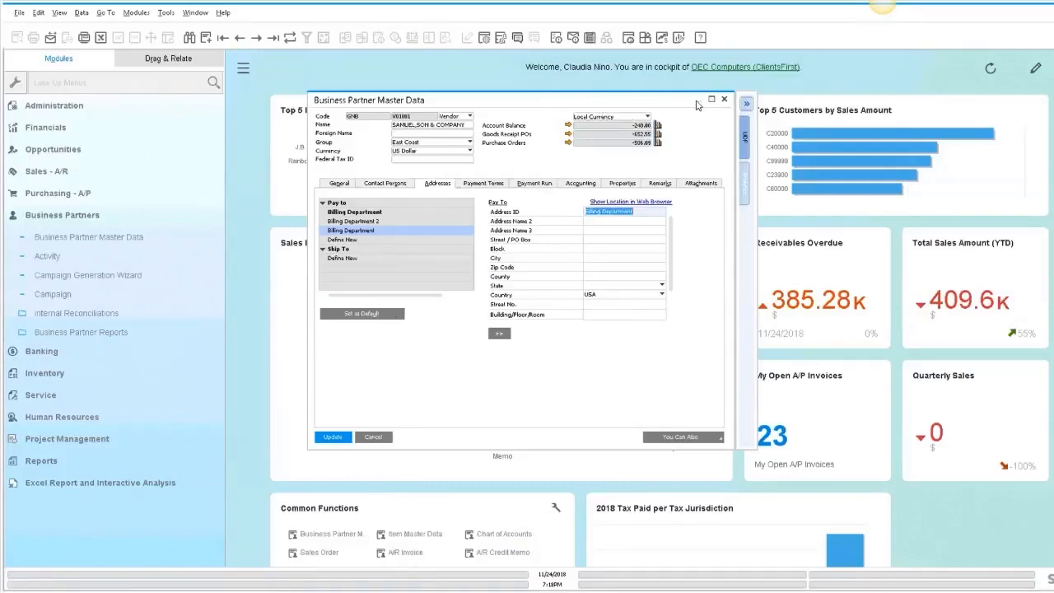
{"action": "left_click", "coordinate": [91, 215]}
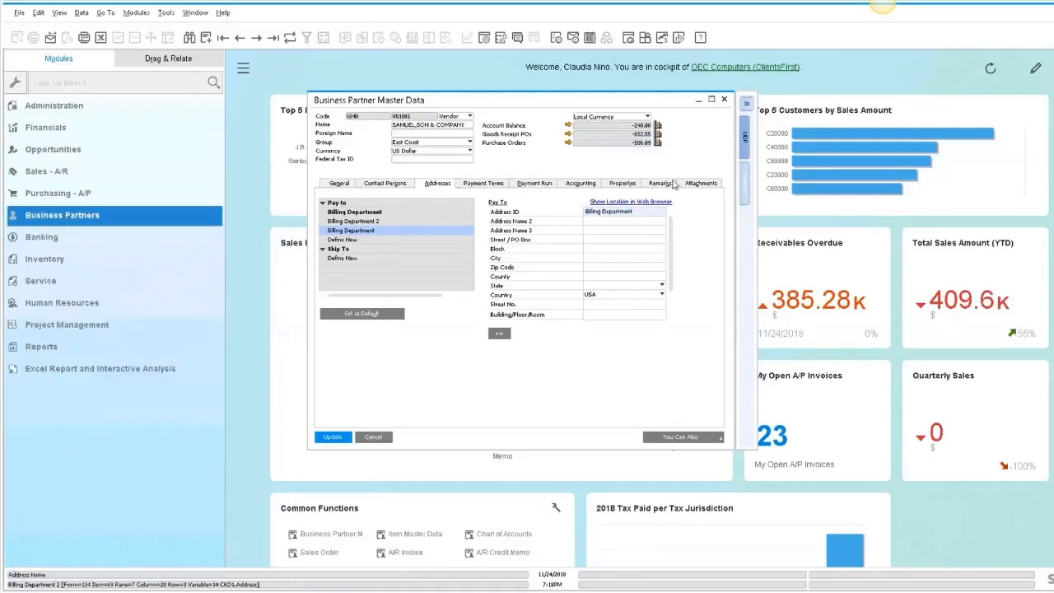
{"action": "left_click", "coordinate": [699, 101]}
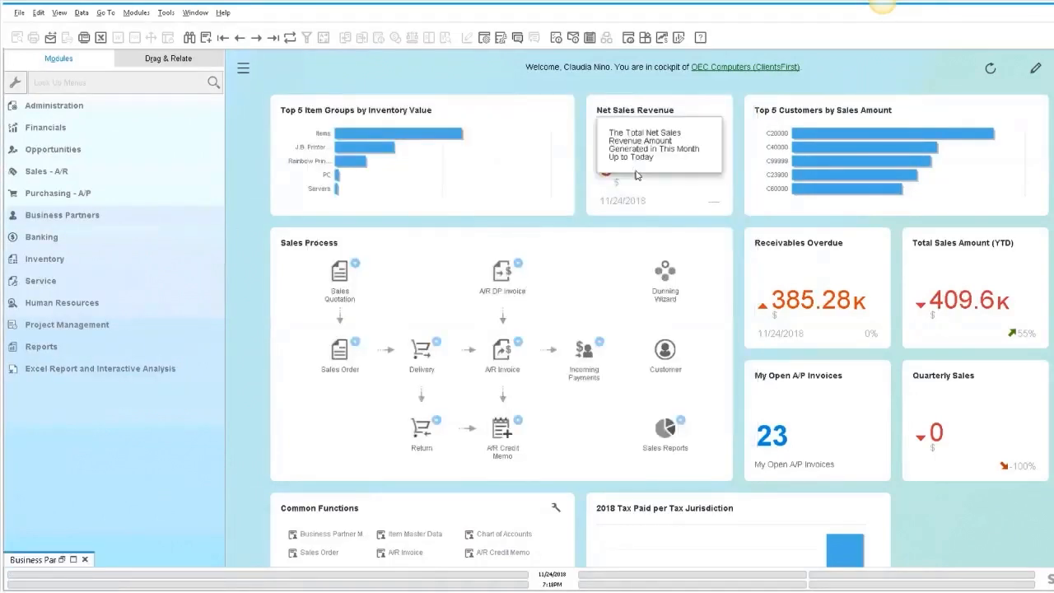
{"action": "left_click", "coordinate": [166, 13]}
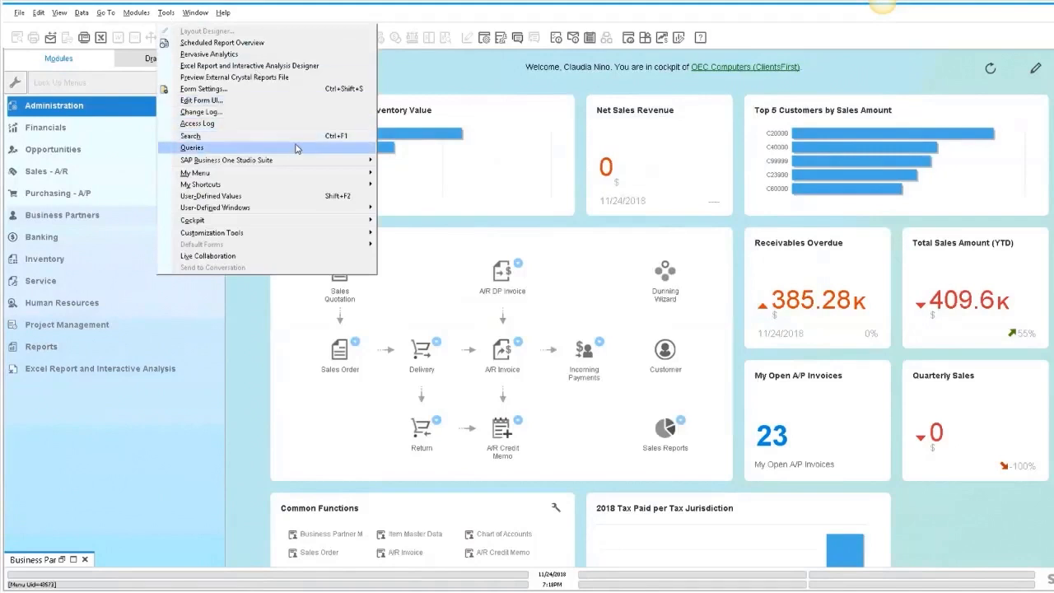
{"action": "mouse_move", "coordinate": [329, 149]}
{"action": "left_click", "coordinate": [424, 160]}
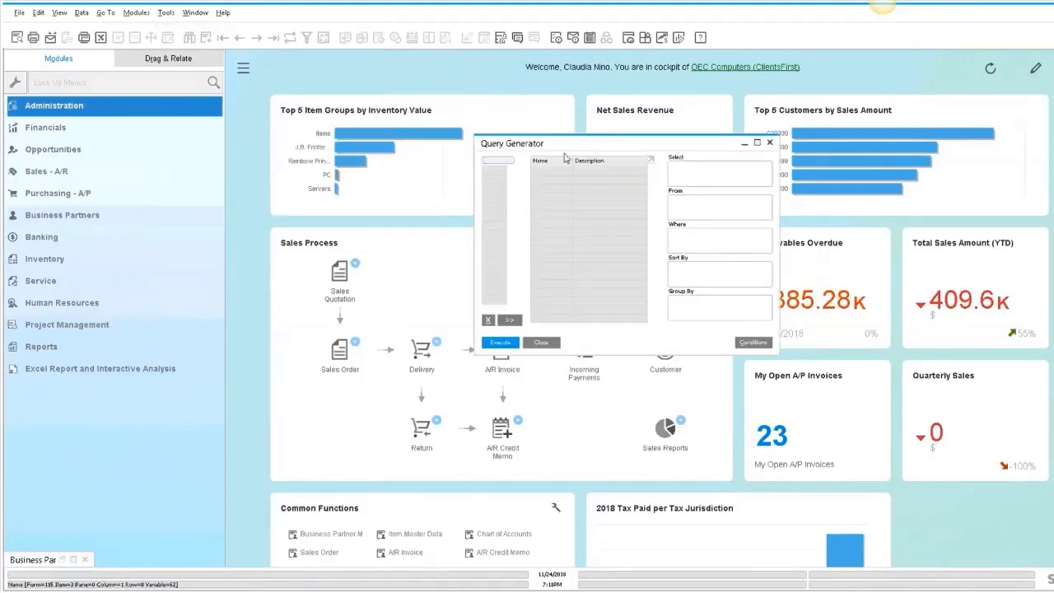
{"action": "left_click_drag", "start_coordinate": [463, 115], "coordinate": [449, 104]}
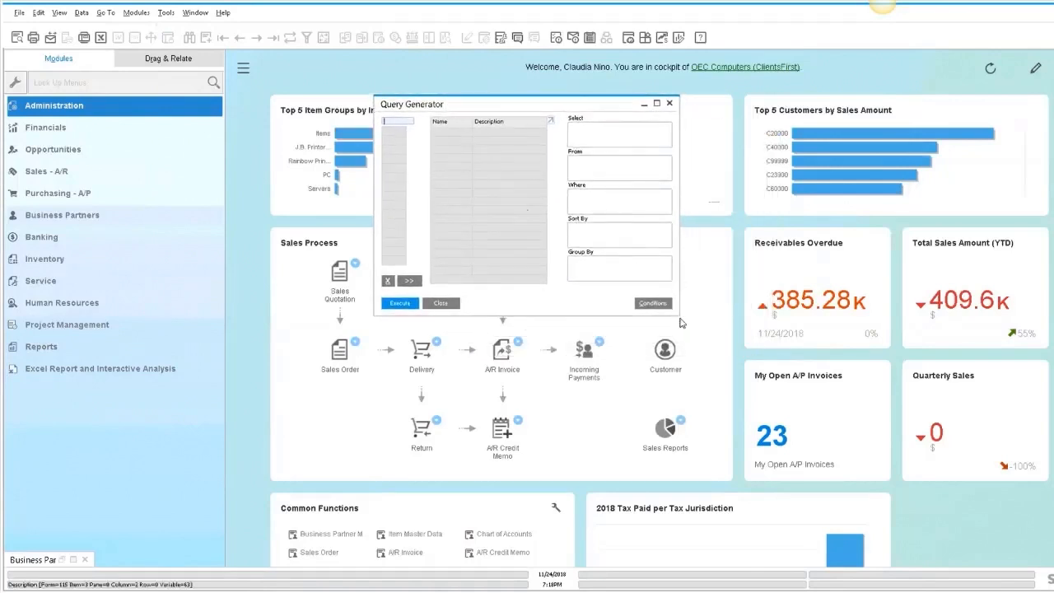
{"action": "left_click_drag", "start_coordinate": [677, 315], "coordinate": [751, 401]}
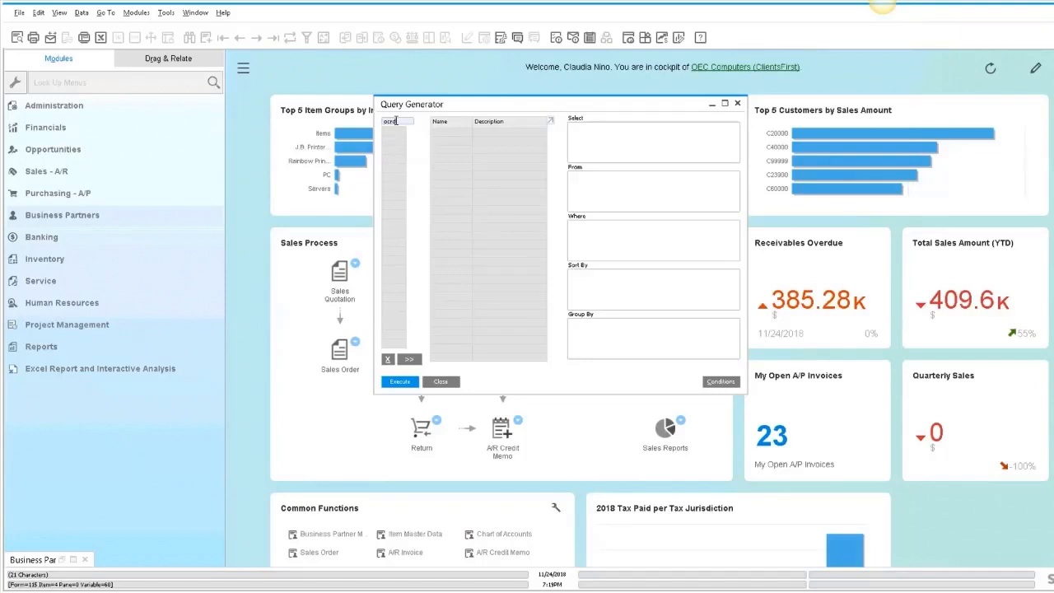
{"action": "key", "text": "Return"}
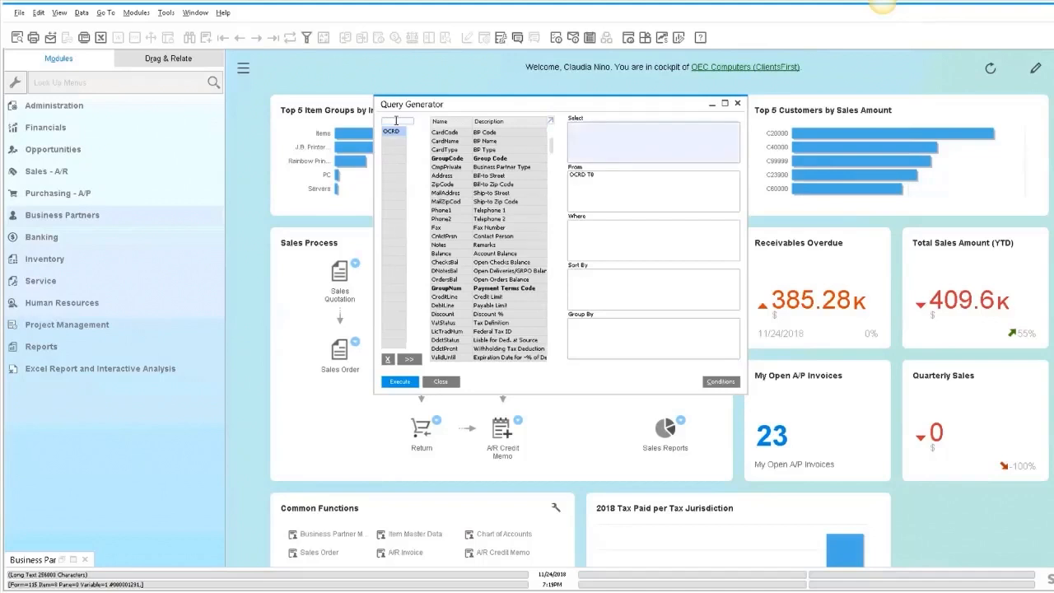
- Add OCRD's CardCode, CardName, CardType and Balance fields to the query's Select list
{"action": "left_click_drag", "start_coordinate": [418, 104], "coordinate": [449, 100]}
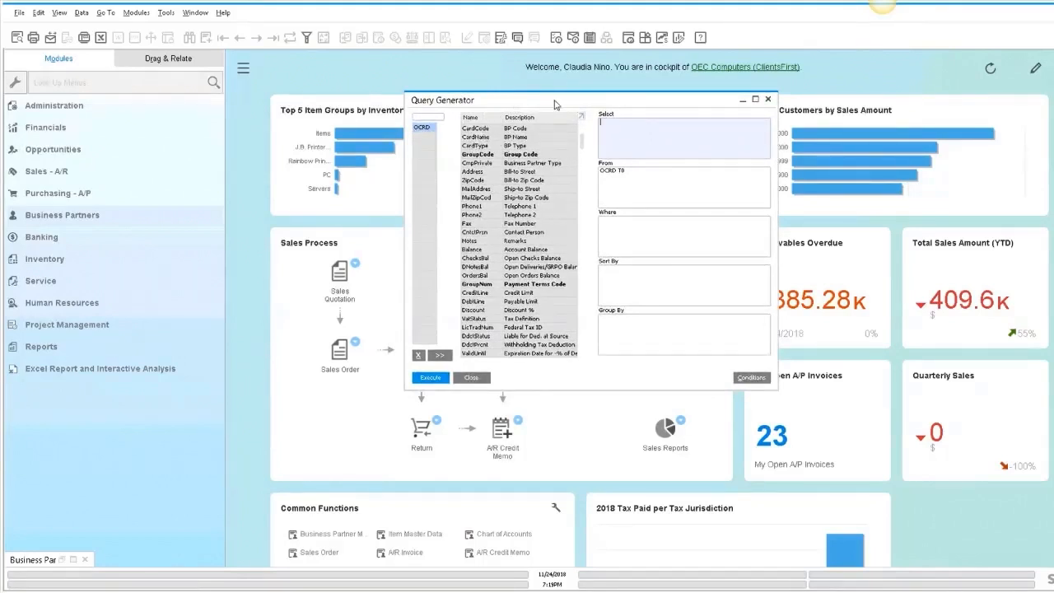
{"action": "left_click_drag", "start_coordinate": [516, 102], "coordinate": [583, 106]}
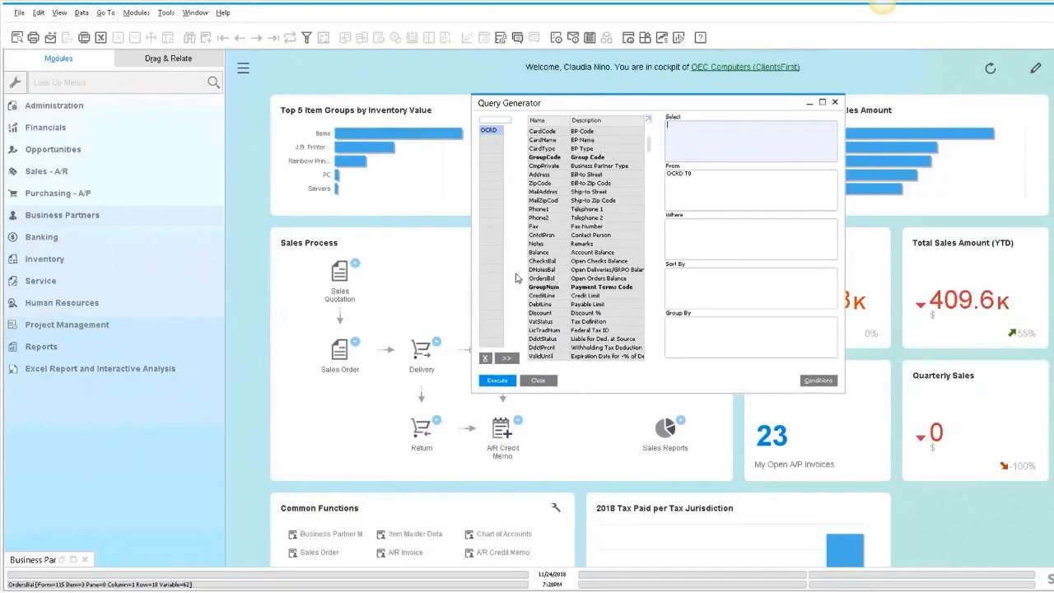
{"action": "left_click", "coordinate": [63, 561]}
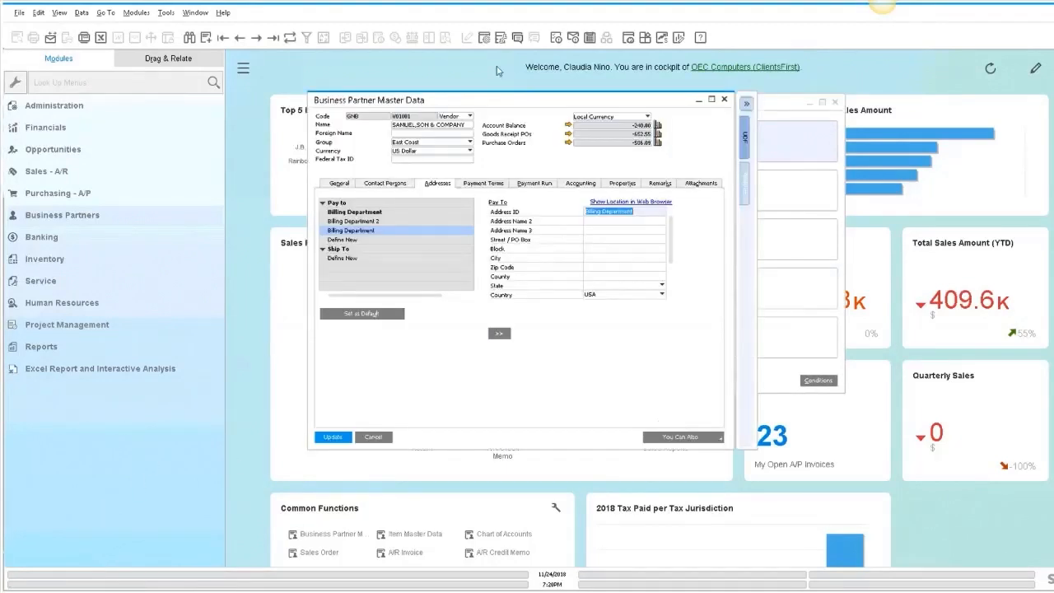
{"action": "left_click", "coordinate": [698, 99]}
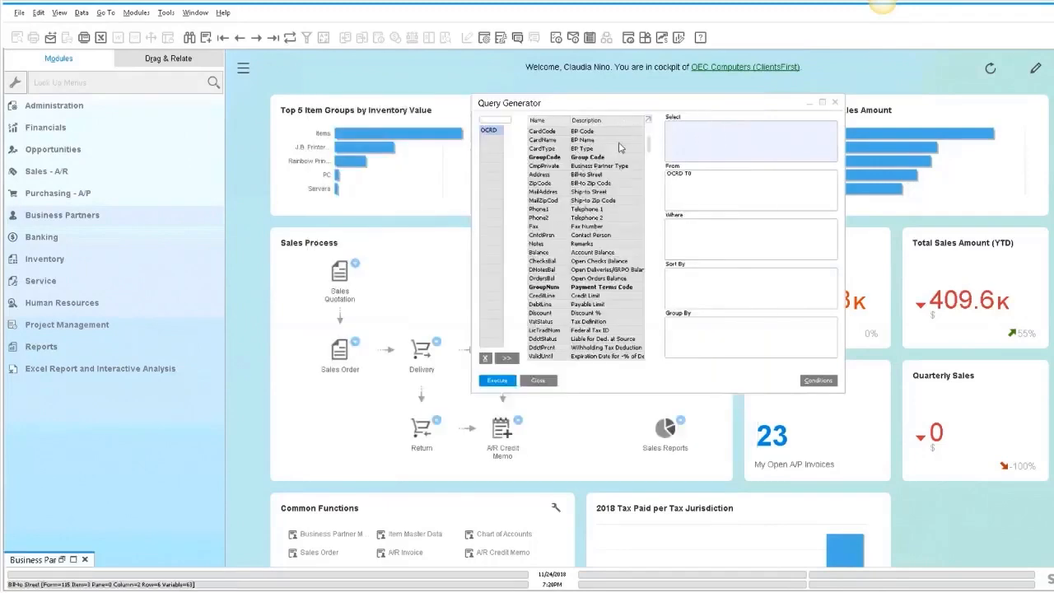
{"action": "left_click_drag", "start_coordinate": [623, 105], "coordinate": [556, 99]}
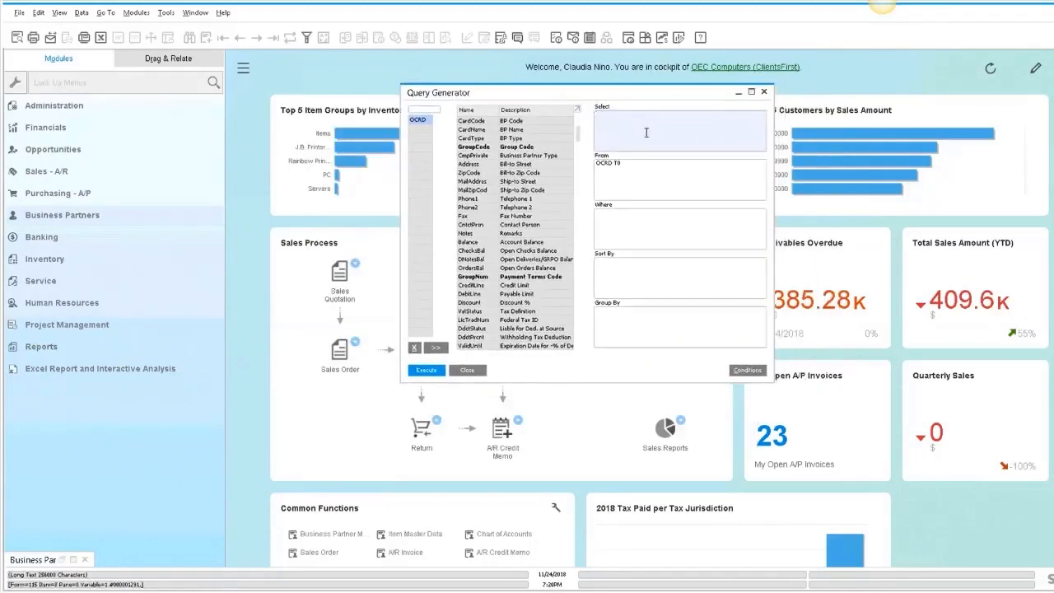
{"action": "double_click", "coordinate": [517, 122]}
{"action": "double_click", "coordinate": [511, 130]}
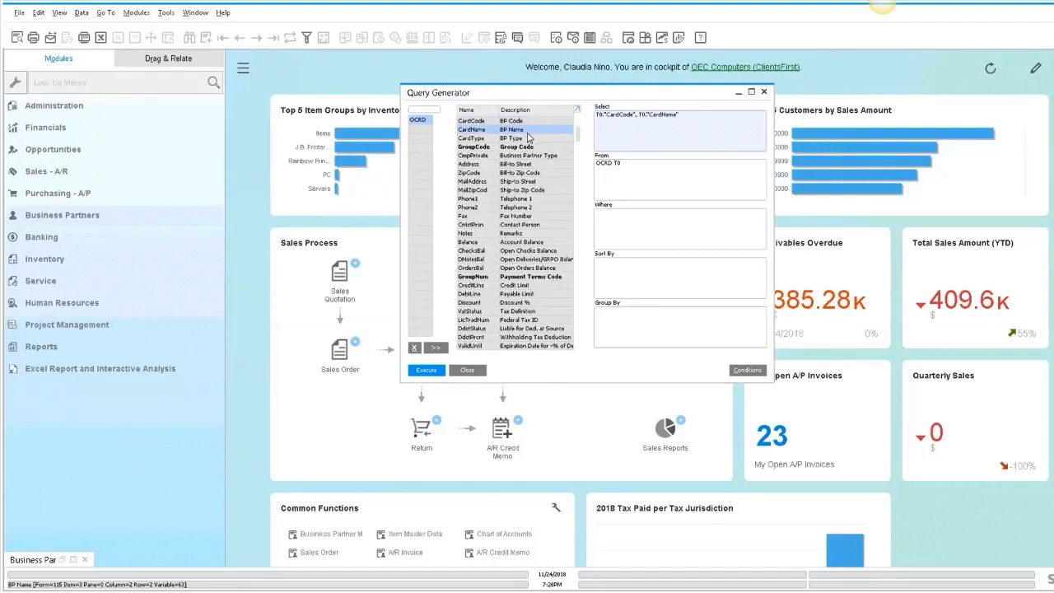
{"action": "double_click", "coordinate": [518, 140]}
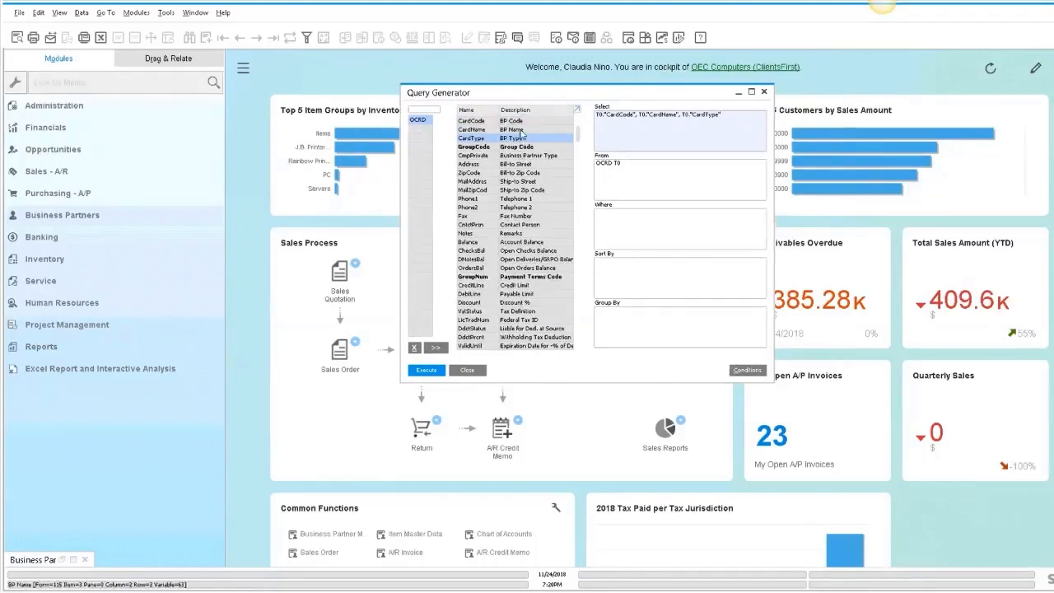
{"action": "double_click", "coordinate": [524, 243]}
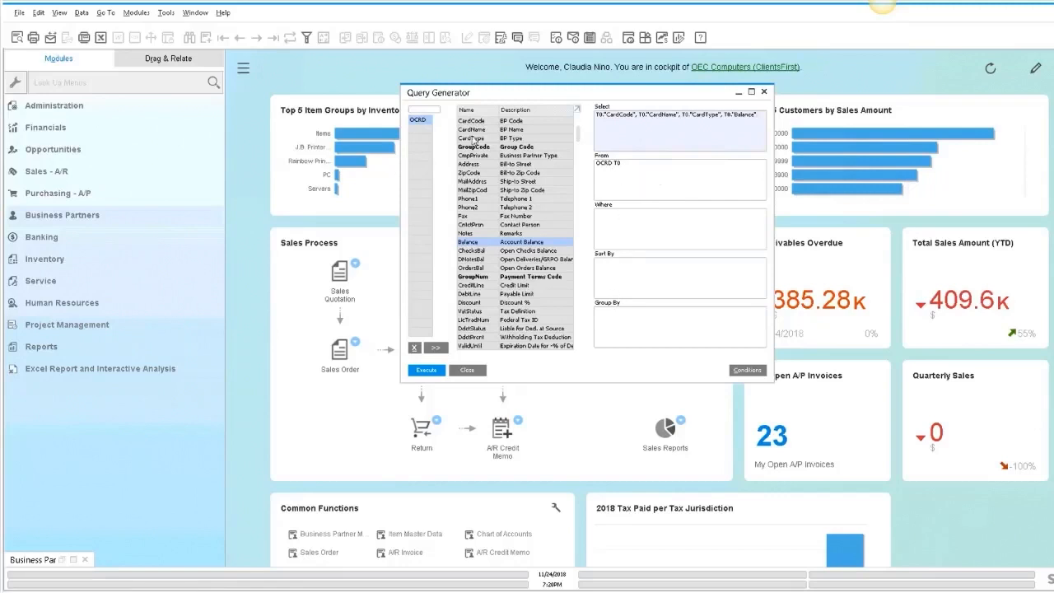
- Join the CRD1 table to the query on CardCode and restore the OCRD field list in Select
{"action": "left_click", "coordinate": [426, 111]}
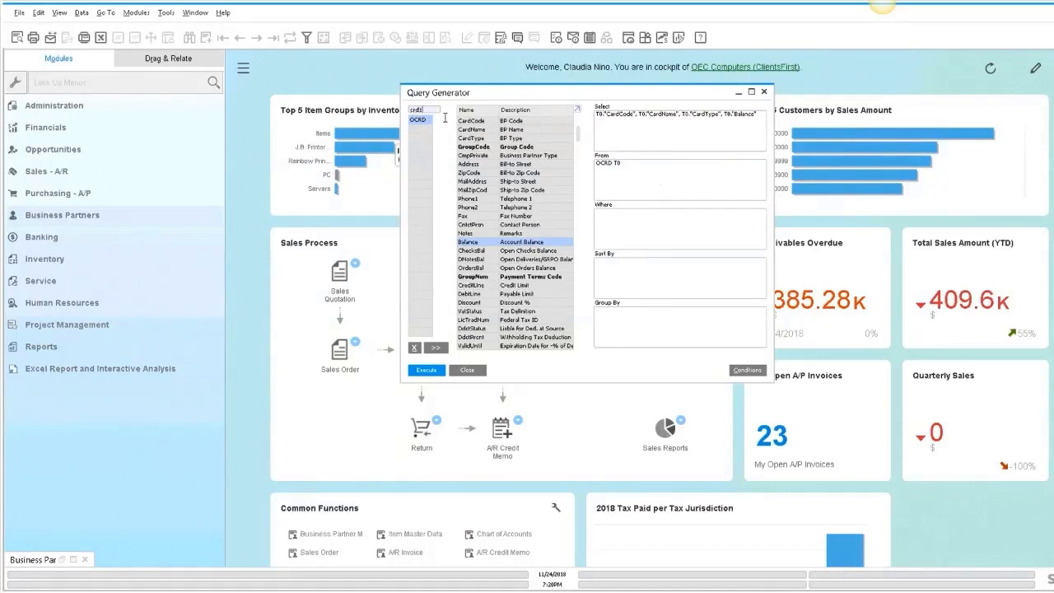
{"action": "key", "text": "Return"}
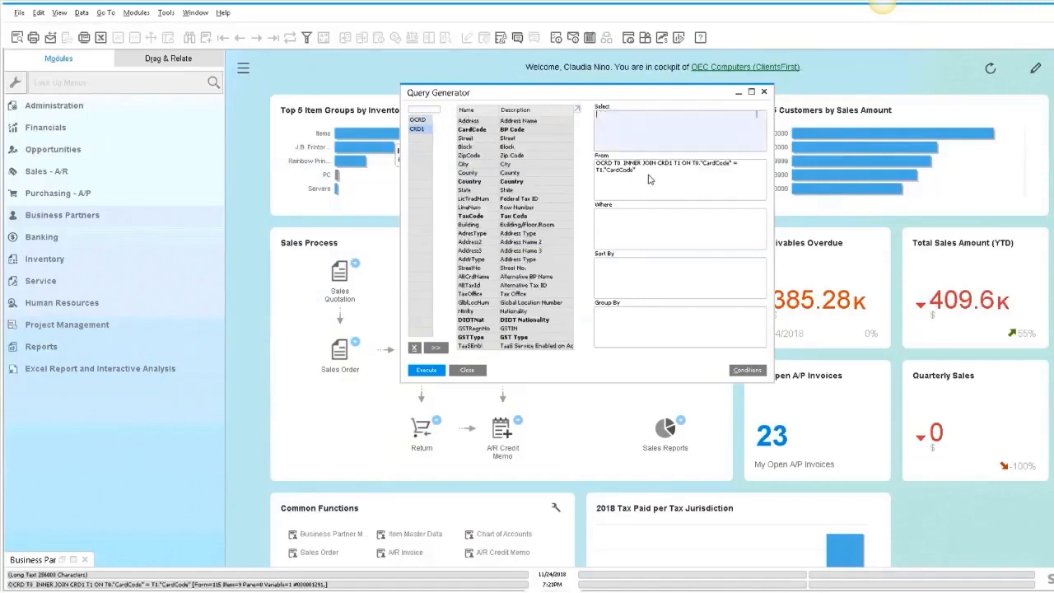
{"action": "type", "text": "T0.\"CardCode\", T0.\"CardName\", T0.\"CardType\", T0.\"Balance\""}
{"action": "left_click", "coordinate": [760, 113]}
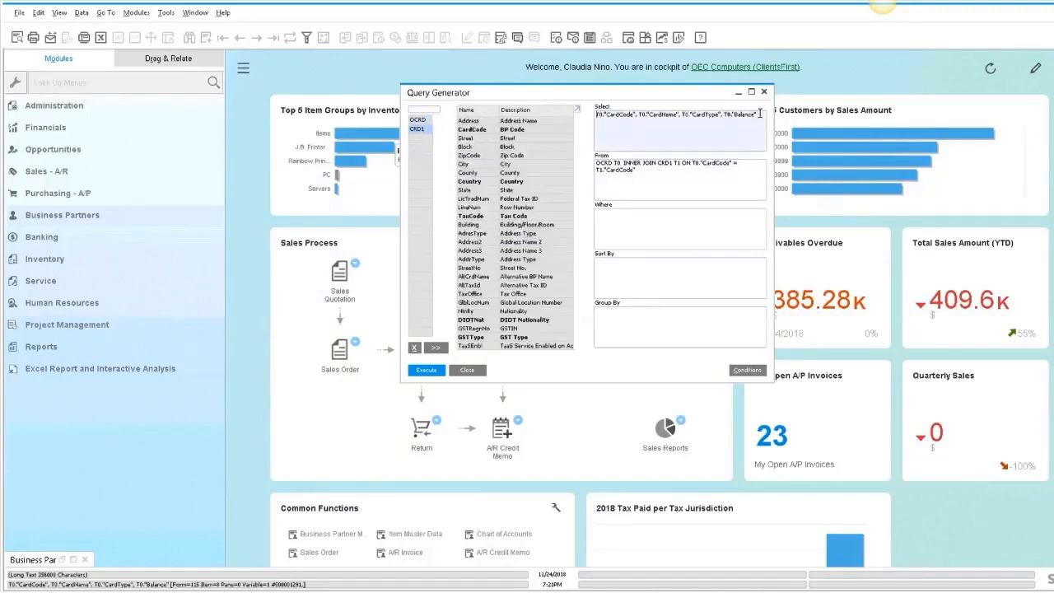
{"action": "left_click", "coordinate": [653, 175]}
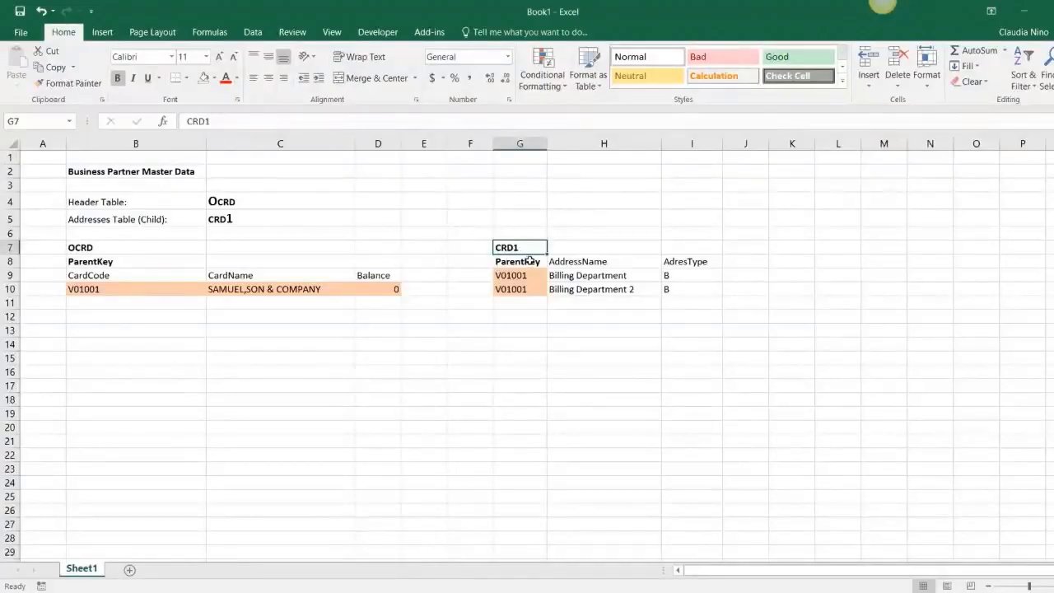
{"action": "left_click", "coordinate": [521, 261]}
{"action": "left_click_drag", "start_coordinate": [523, 262], "coordinate": [522, 262]}
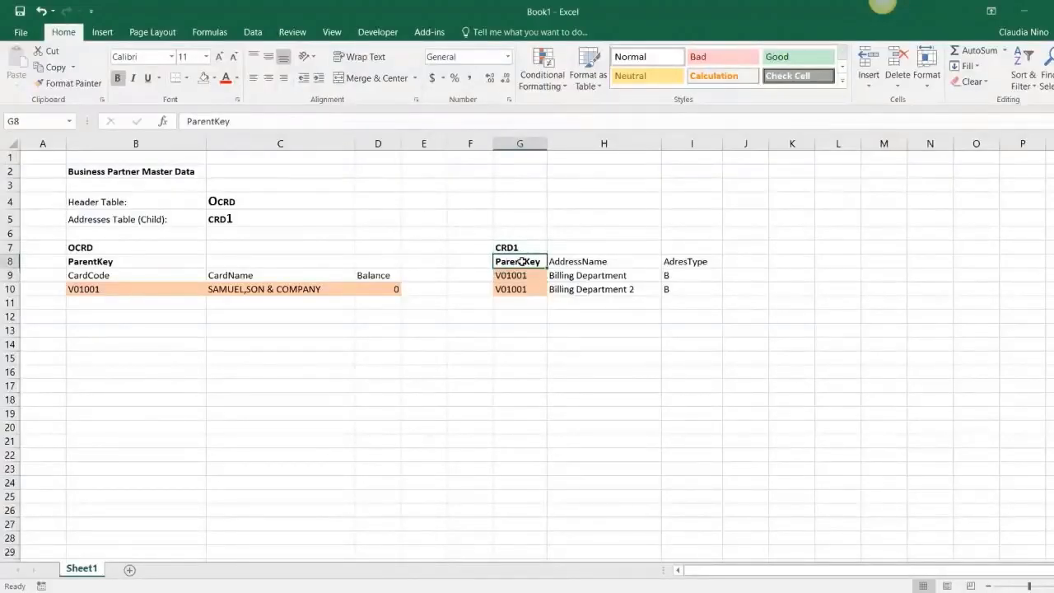
- Move the CRD1 and ParentKey labels in the Excel sheet up one row
{"action": "left_click", "coordinate": [88, 277]}
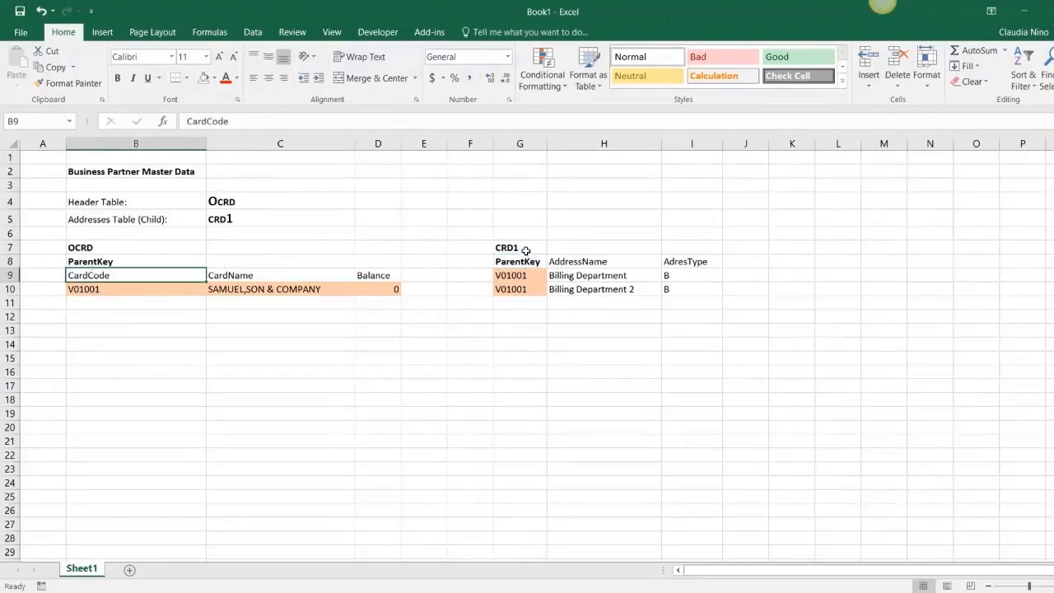
{"action": "left_click_drag", "start_coordinate": [525, 250], "coordinate": [520, 261]}
{"action": "key", "text": "ctrl+c"}
{"action": "left_click", "coordinate": [527, 231]}
{"action": "key", "text": "Return"}
- Label the CRD1 key column header as CardCode
{"action": "left_click", "coordinate": [537, 261]}
{"action": "type", "text": "CardCpde"}
{"action": "key", "text": "Return"}
{"action": "double_click", "coordinate": [537, 261]}
{"action": "key", "text": "BackSpace"}
{"action": "key", "text": "BackSpace"}
{"action": "key", "text": "BackSpace"}
{"action": "type", "text": "ode"}
{"action": "key", "text": "Return"}
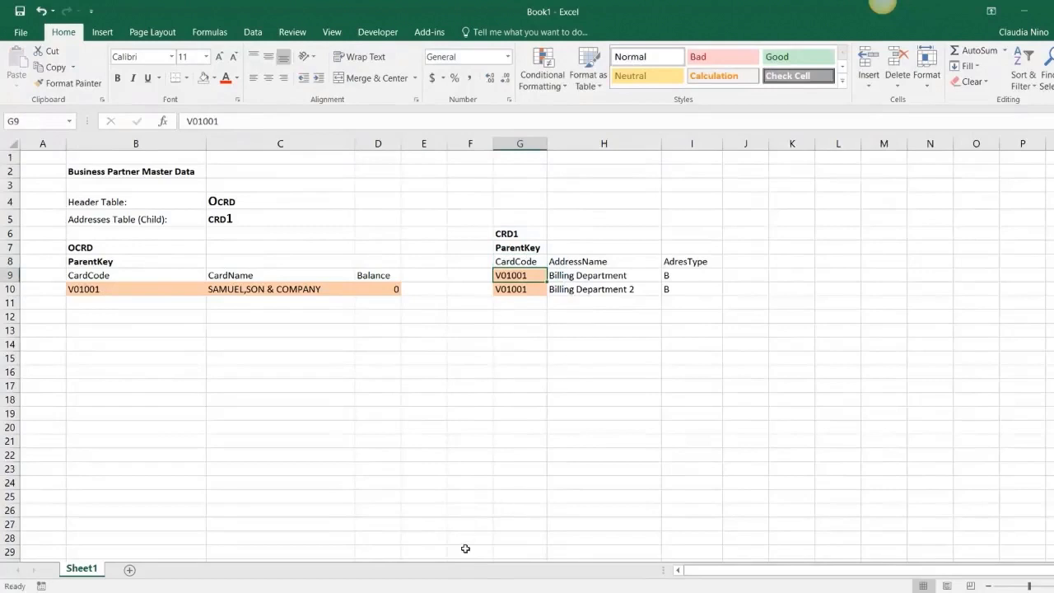
- Return to the Query Generator and add CRD1's Address field to the Select list
{"action": "left_click", "coordinate": [410, 592]}
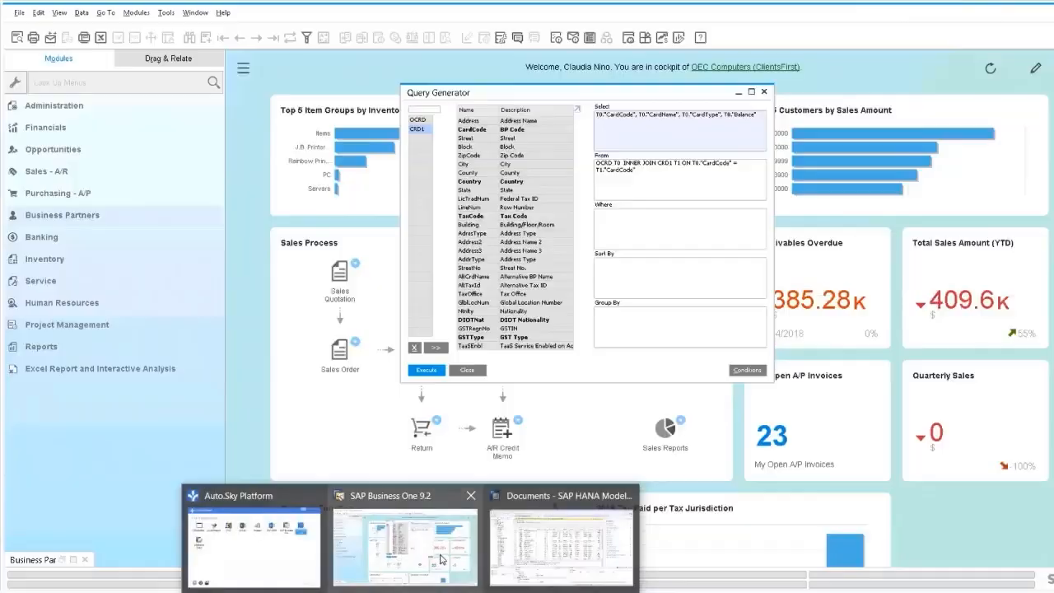
{"action": "left_click", "coordinate": [433, 561]}
{"action": "left_click", "coordinate": [624, 150]}
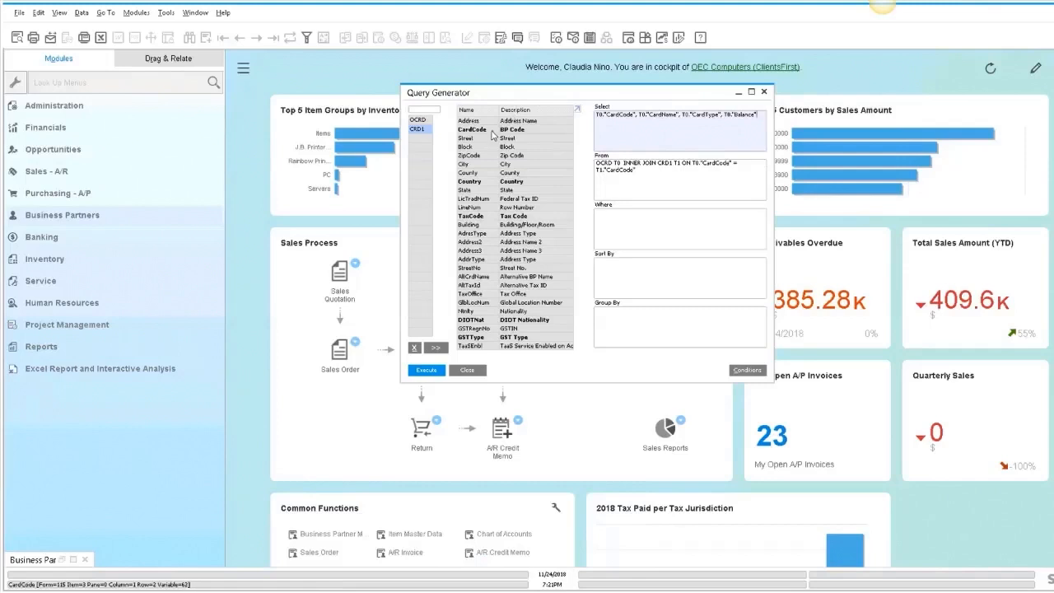
{"action": "double_click", "coordinate": [518, 121]}
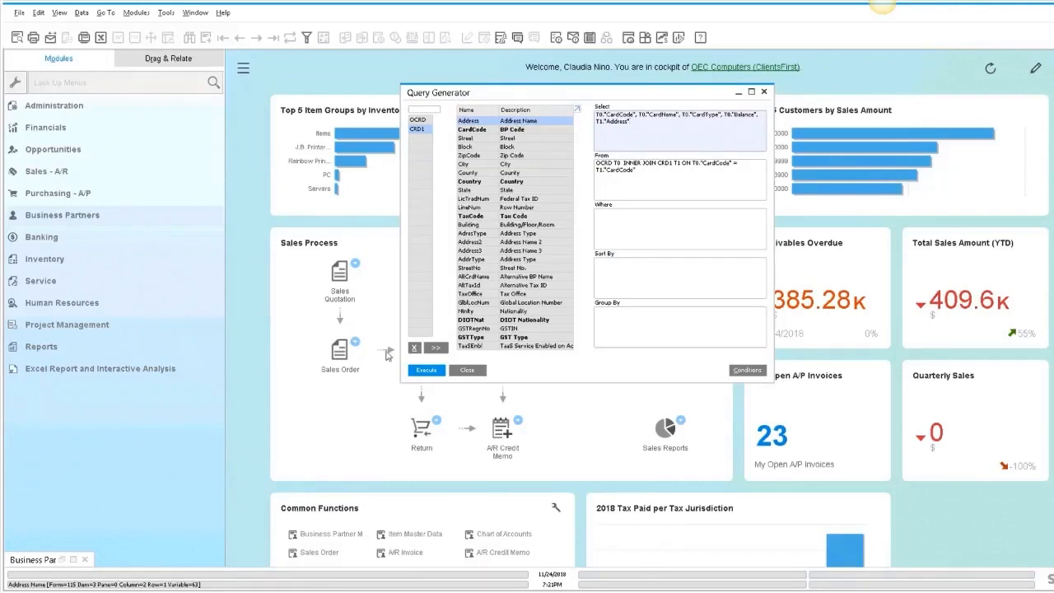
- Place the business partner's master data addresses beside the Query Generator and select the Billing Department address
{"action": "left_click", "coordinate": [63, 563]}
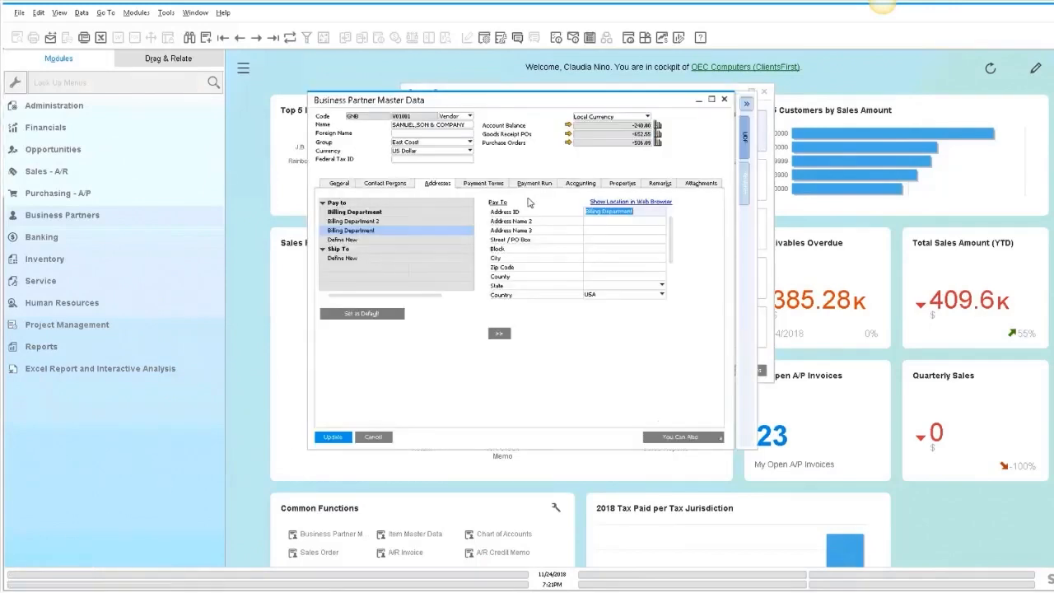
{"action": "left_click_drag", "start_coordinate": [470, 107], "coordinate": [221, 84]}
{"action": "left_click", "coordinate": [654, 98]}
{"action": "left_click_drag", "start_coordinate": [654, 99], "coordinate": [838, 114]}
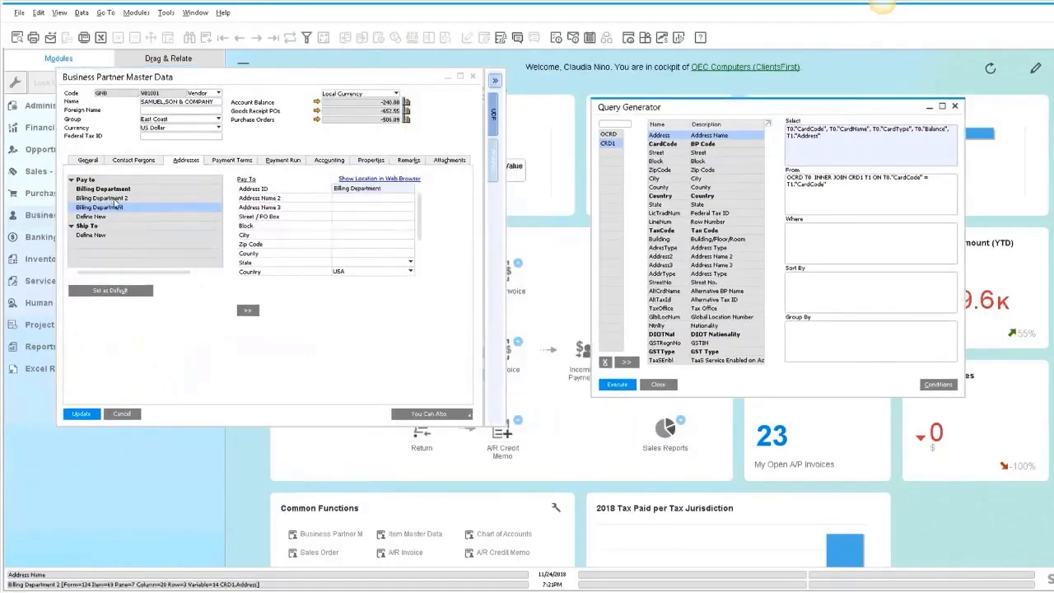
{"action": "left_click", "coordinate": [154, 191]}
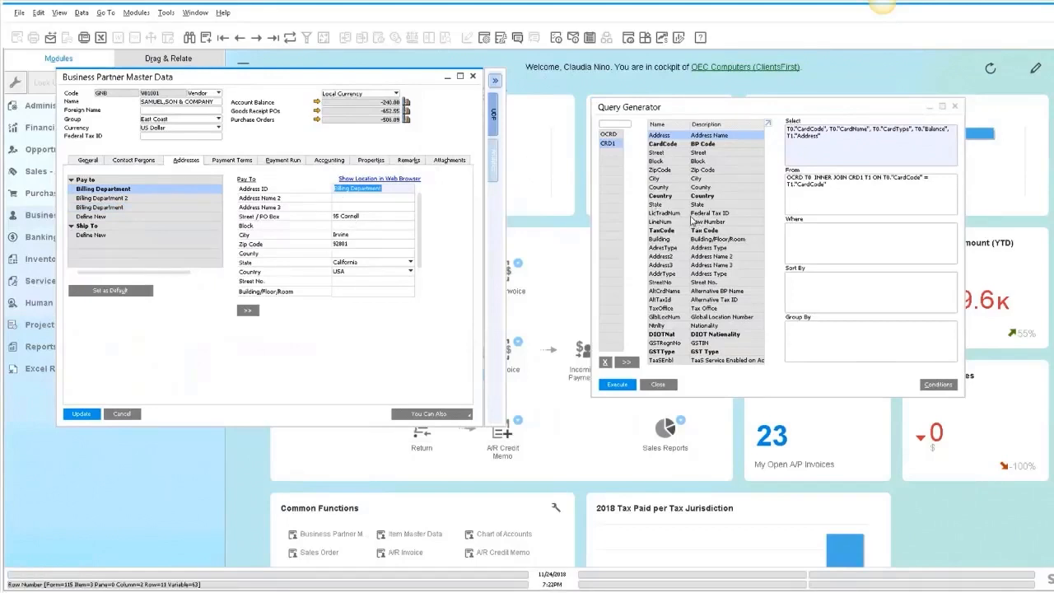
- Add CRD1's Street, City, ZipCode, State, Country and AdresType fields to the Select list
{"action": "double_click", "coordinate": [675, 155]}
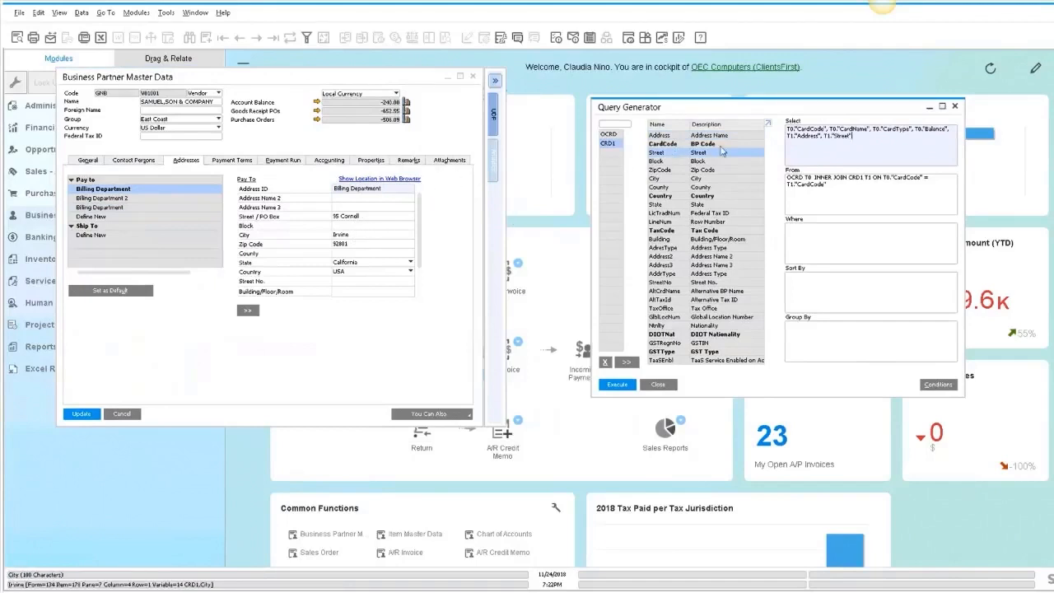
{"action": "double_click", "coordinate": [703, 180]}
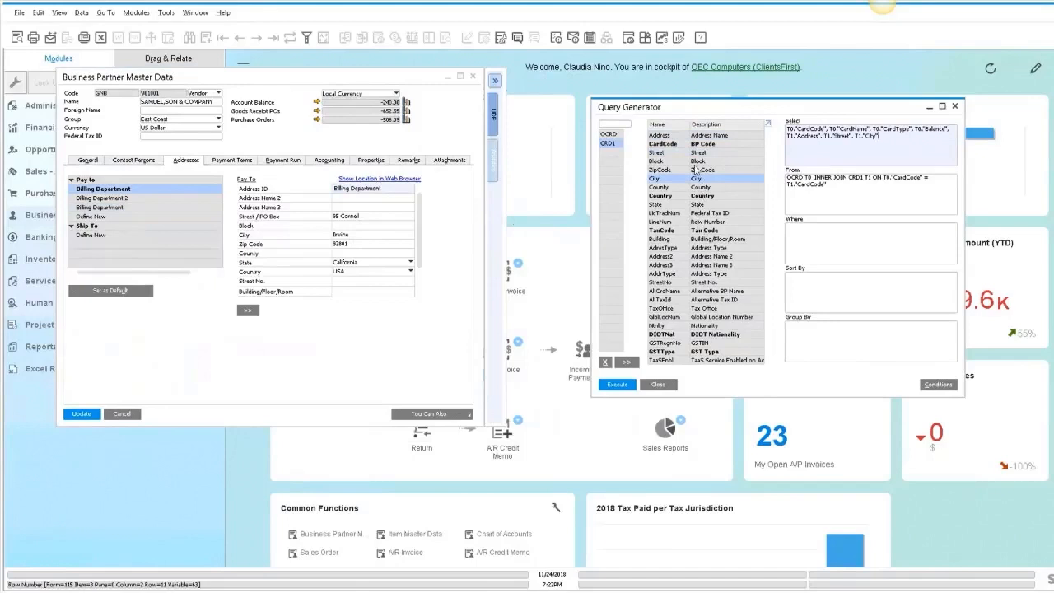
{"action": "double_click", "coordinate": [695, 170]}
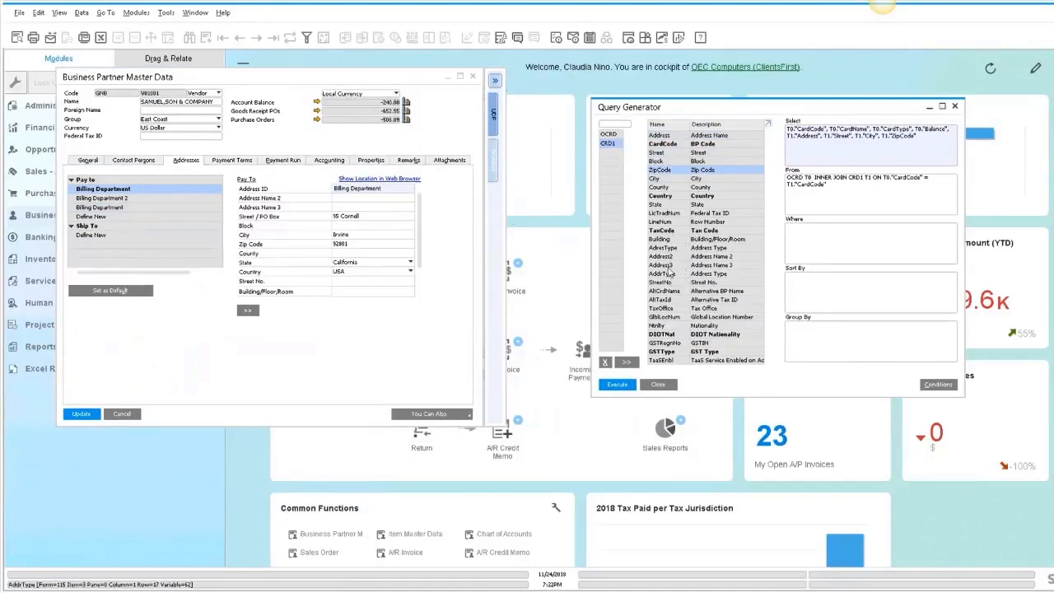
{"action": "double_click", "coordinate": [670, 205]}
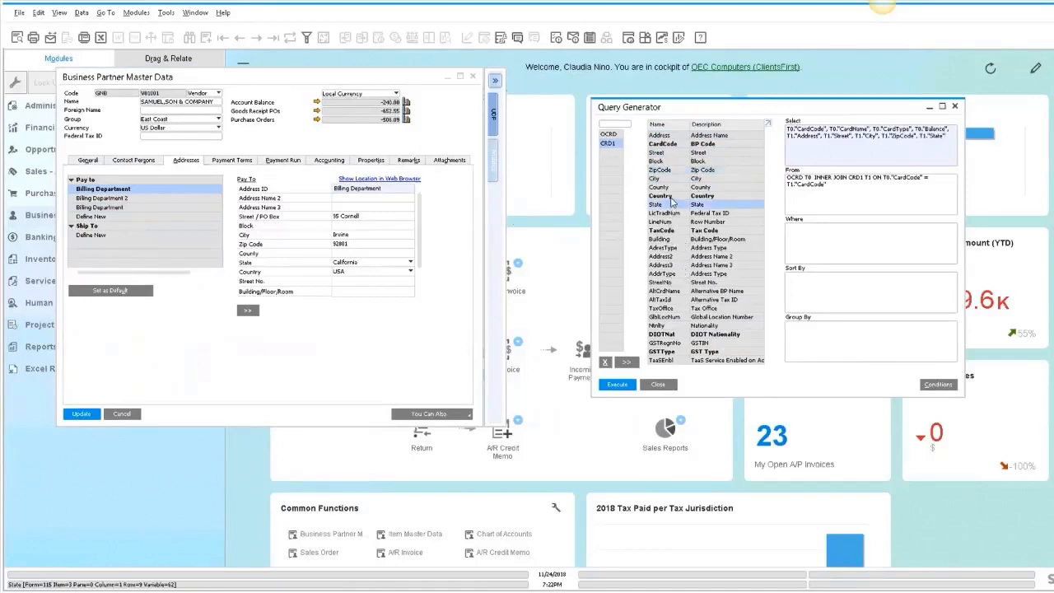
{"action": "double_click", "coordinate": [670, 199]}
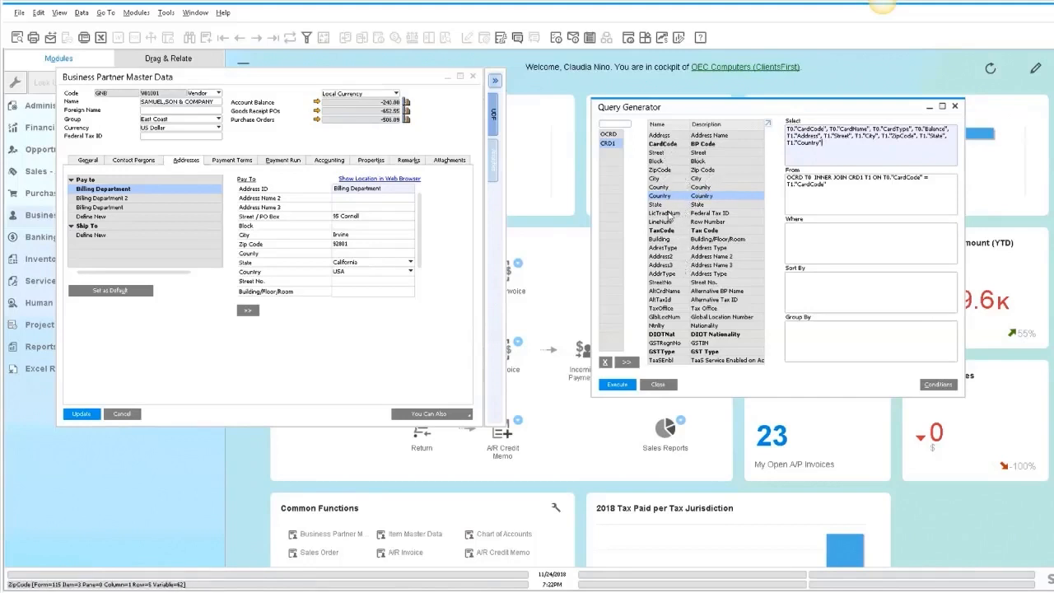
{"action": "double_click", "coordinate": [689, 248]}
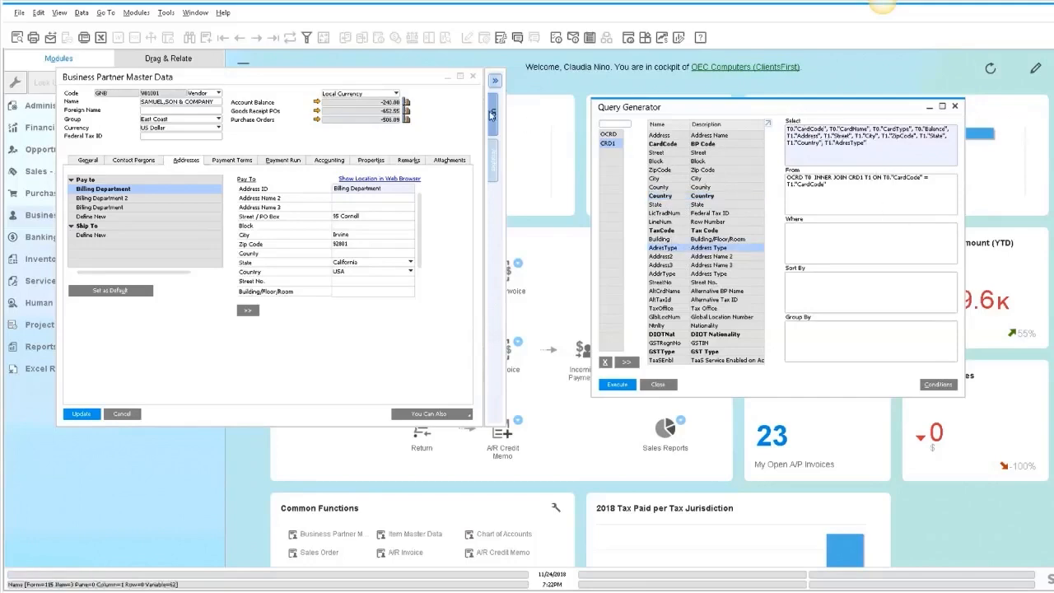
- Close the business partner window, execute the joined query and review the address results
{"action": "left_click", "coordinate": [447, 77]}
{"action": "left_click_drag", "start_coordinate": [748, 106], "coordinate": [414, 93]}
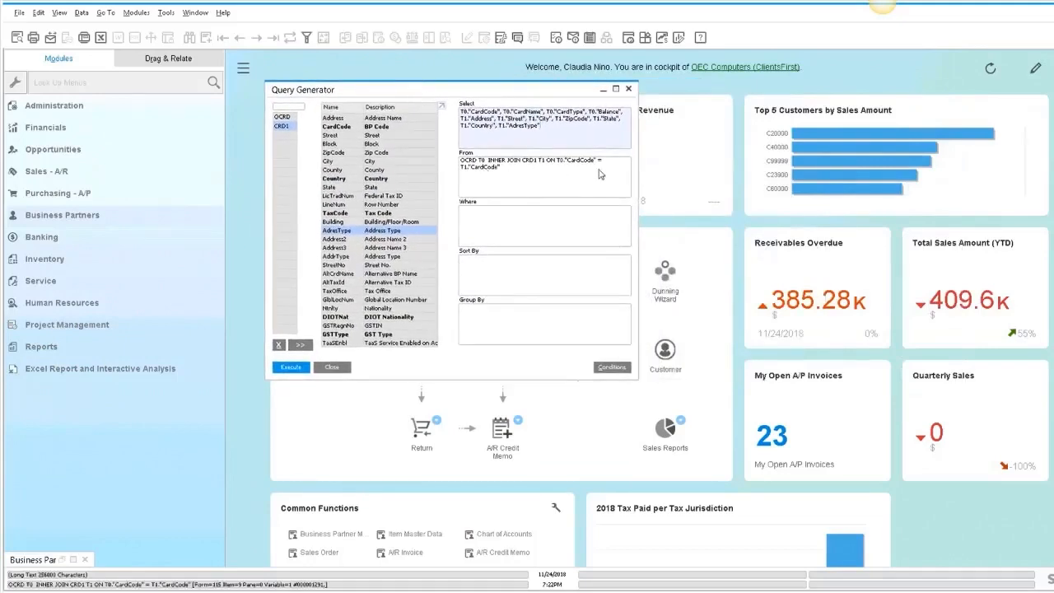
{"action": "left_click", "coordinate": [289, 367]}
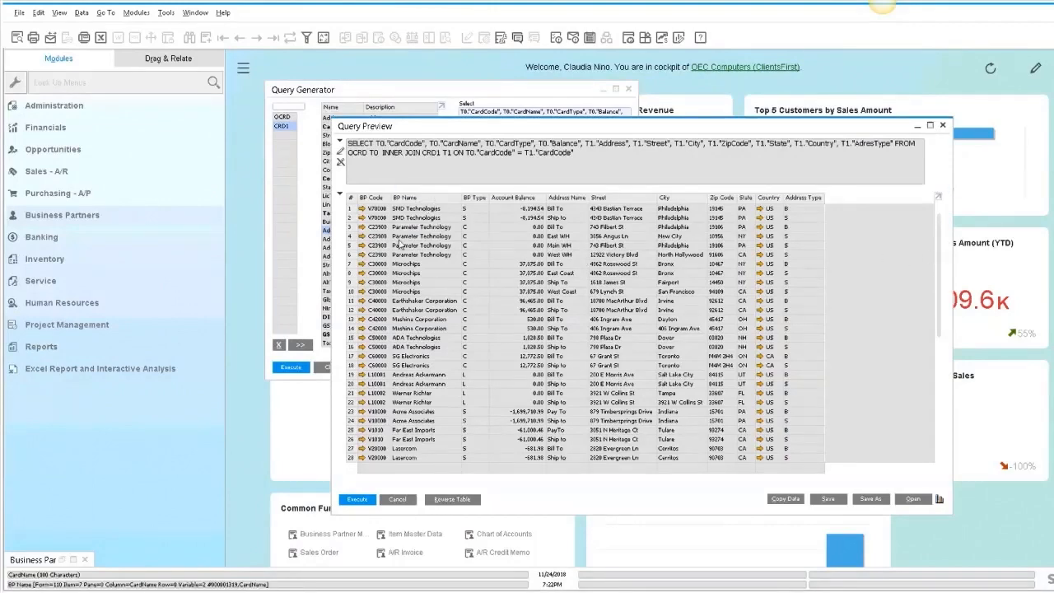
{"action": "left_click_drag", "start_coordinate": [939, 236], "coordinate": [929, 405]}
{"action": "scroll", "coordinate": [916, 356], "scroll_direction": "up", "scroll_amount": 9}
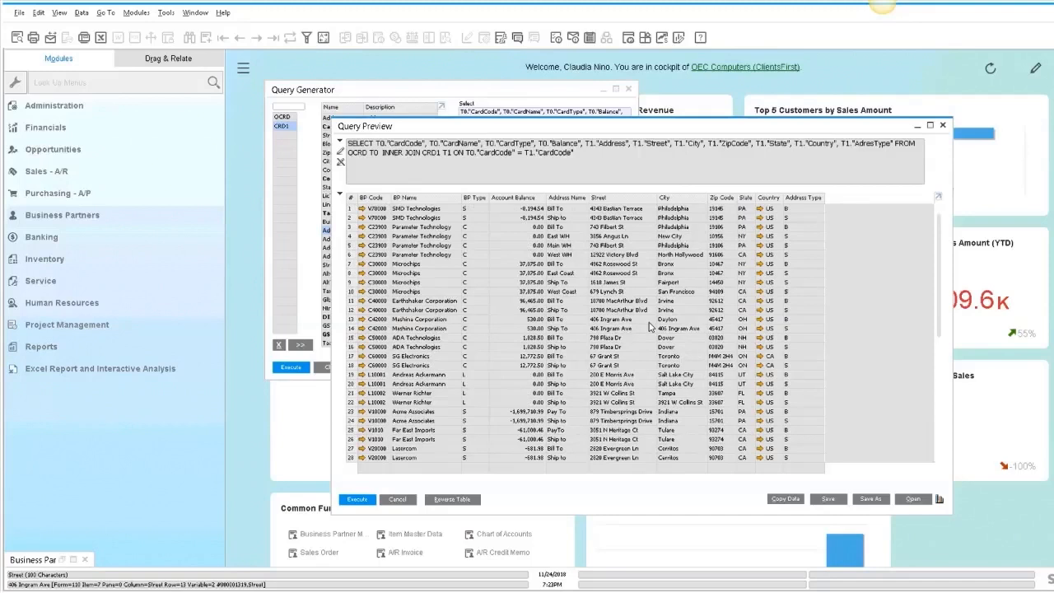
{"action": "left_click", "coordinate": [398, 499]}
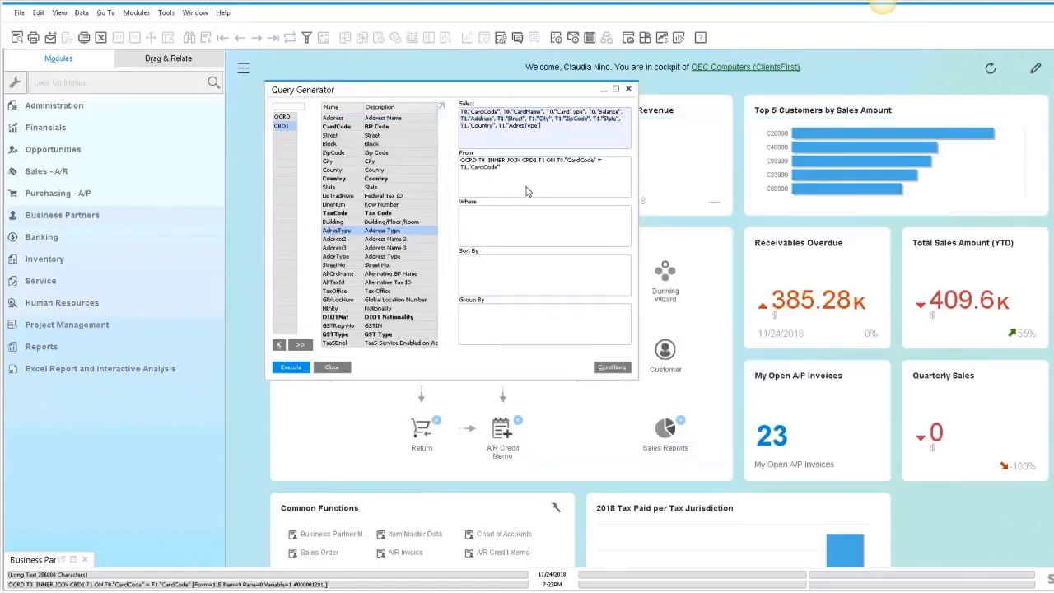
- Try adding a Where condition on OCRD's CardType, then clear it
{"action": "left_click", "coordinate": [483, 222]}
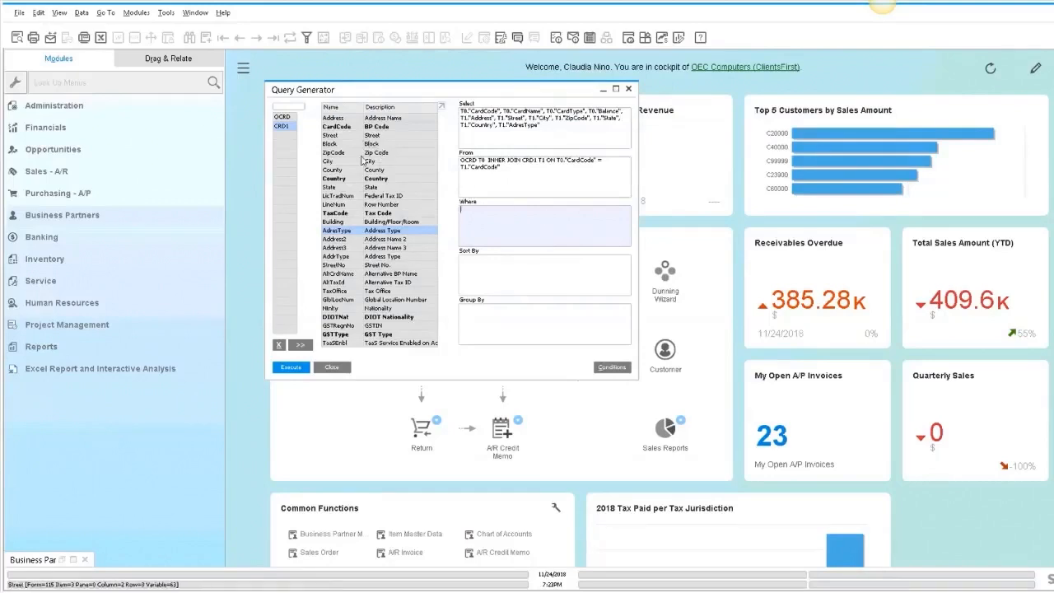
{"action": "left_click", "coordinate": [282, 117]}
{"action": "double_click", "coordinate": [383, 136]}
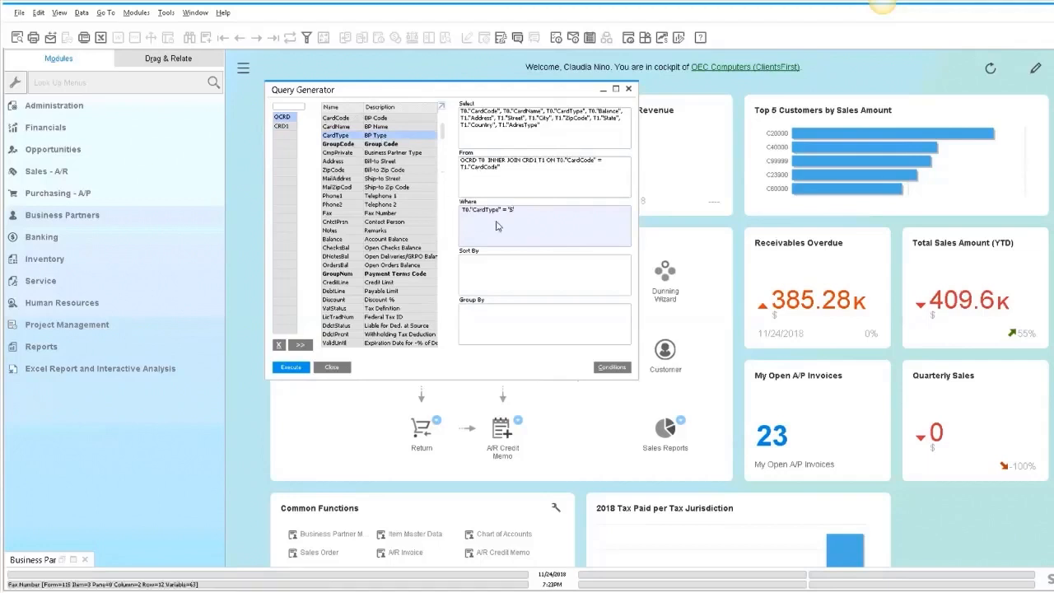
{"action": "left_click_drag", "start_coordinate": [517, 210], "coordinate": [450, 203]}
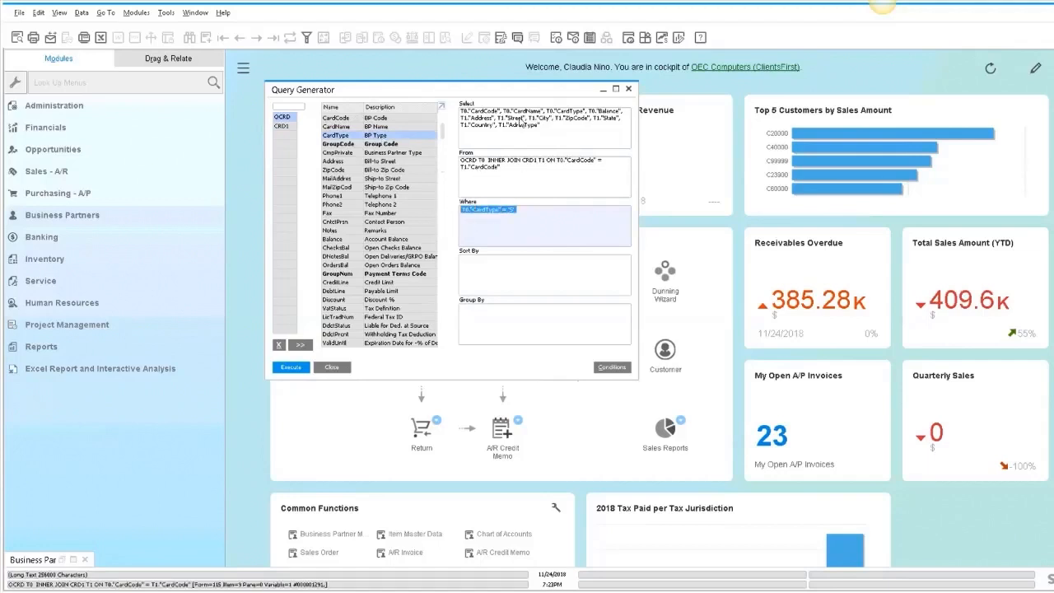
{"action": "key", "text": "Delete"}
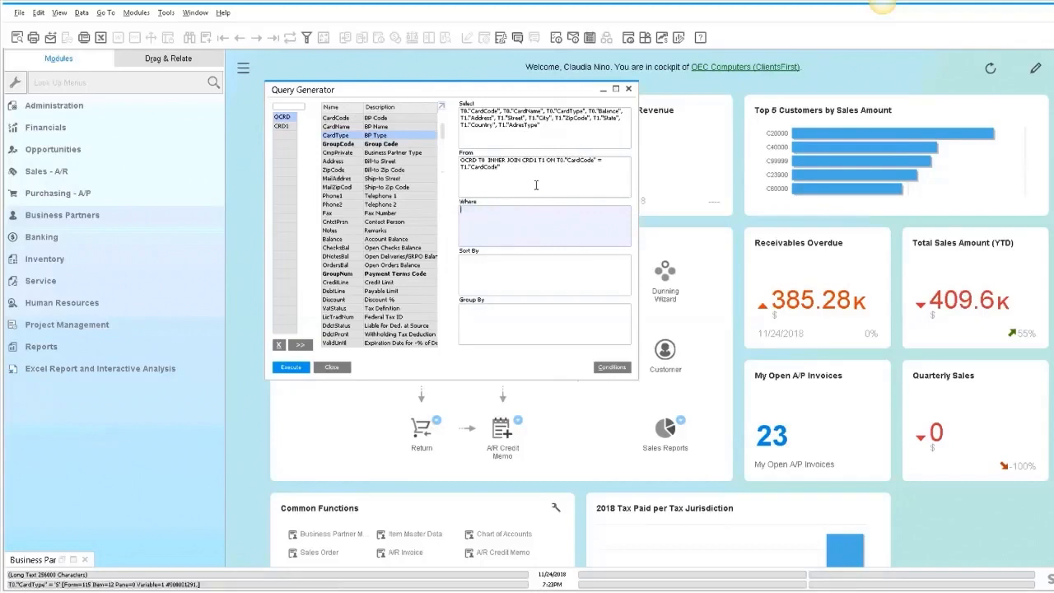
- Filter the query with the Where condition CardType = 'S' for vendors and execute it
{"action": "left_click", "coordinate": [295, 367]}
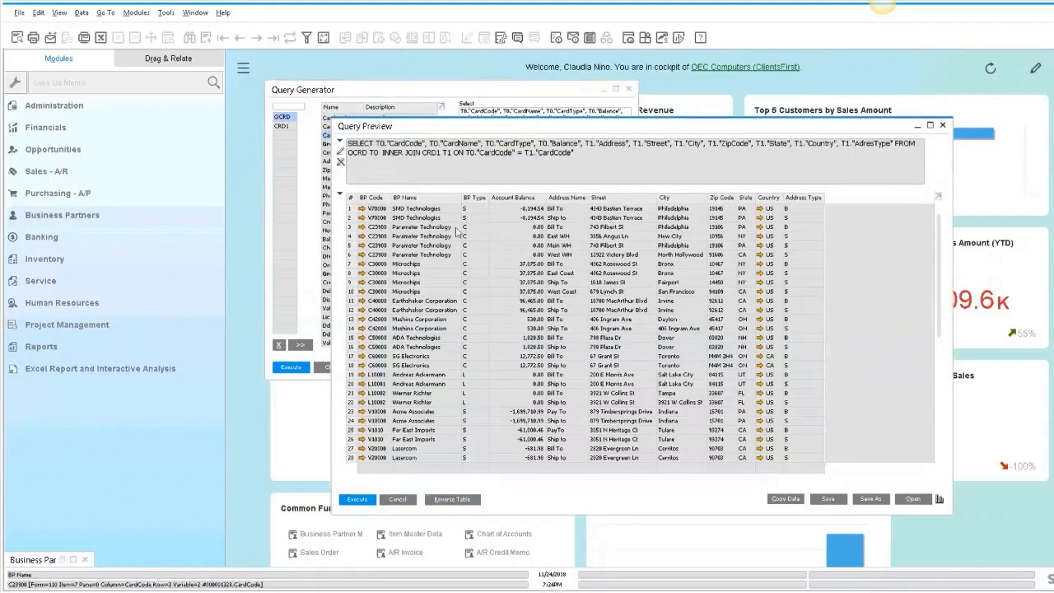
{"action": "left_click", "coordinate": [397, 499]}
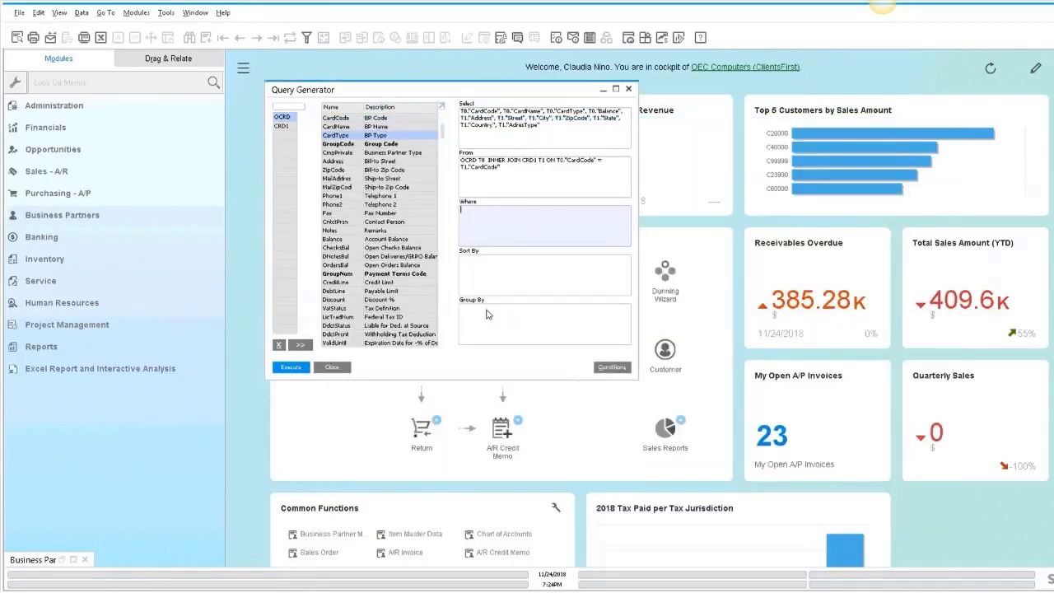
{"action": "double_click", "coordinate": [360, 135]}
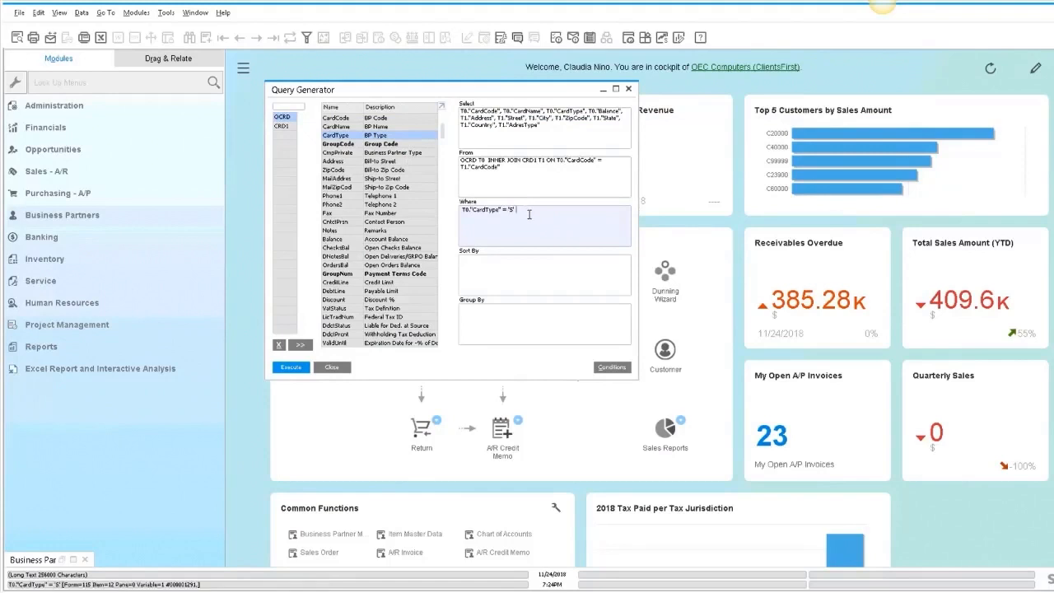
{"action": "left_click", "coordinate": [290, 367]}
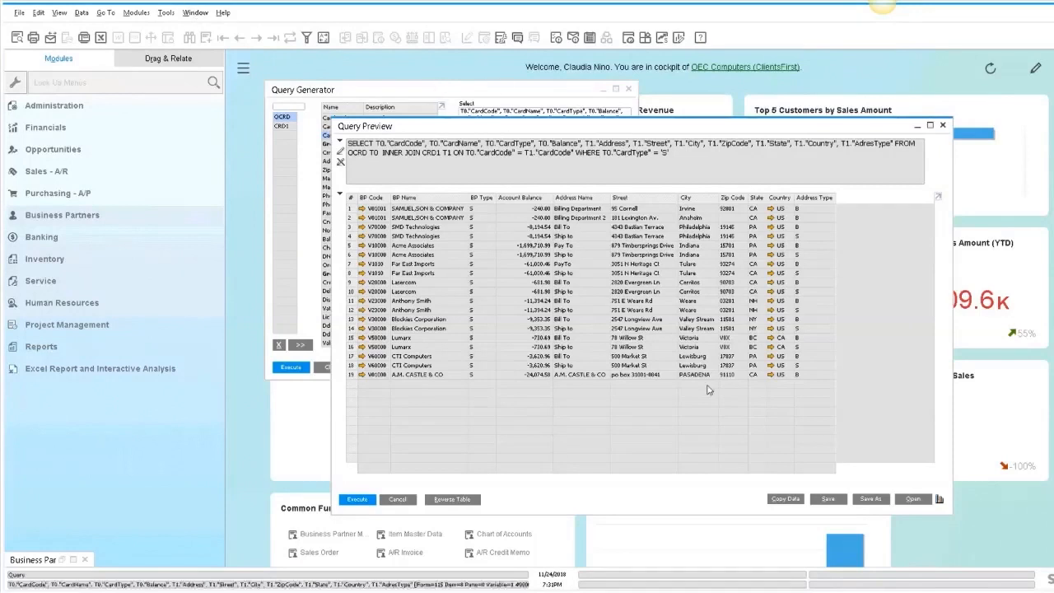
- Save the query as "List of Vendors with Address information" in the General category
{"action": "left_click", "coordinate": [869, 499]}
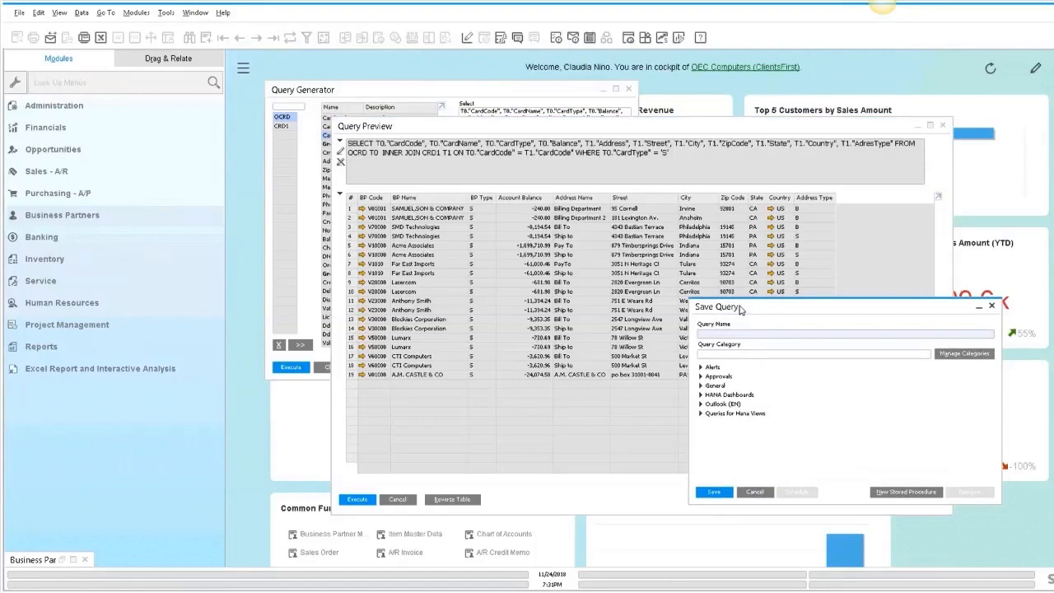
{"action": "left_click", "coordinate": [718, 386]}
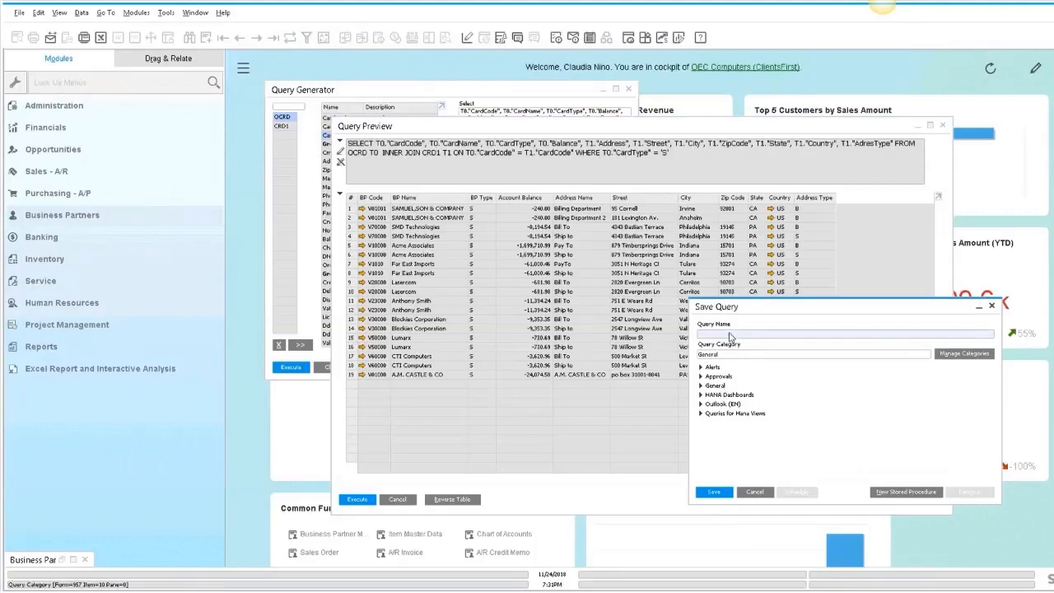
{"action": "type", "text": "List of"}
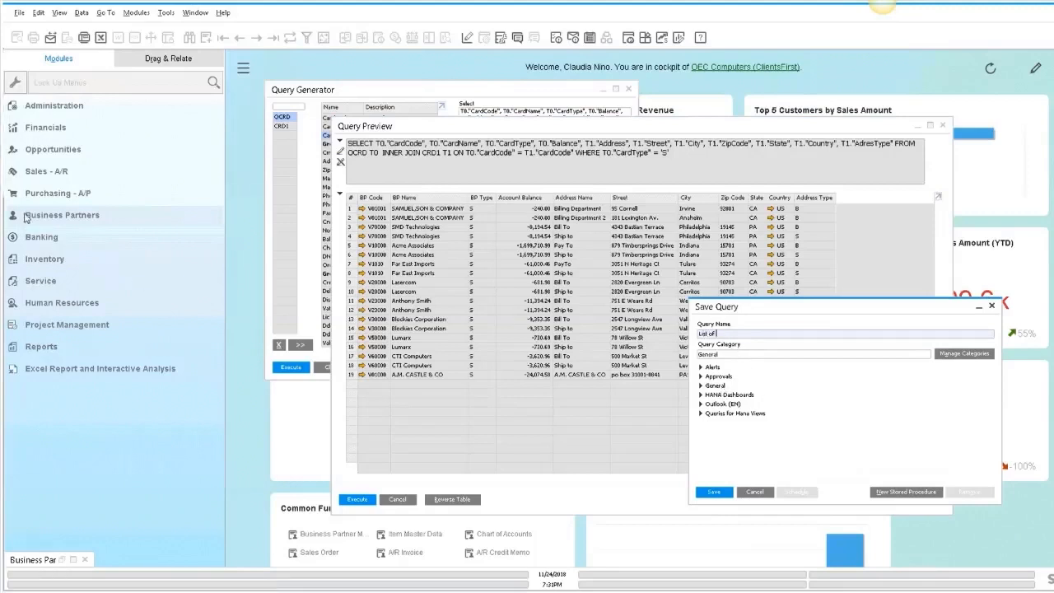
{"action": "left_click", "coordinate": [740, 334]}
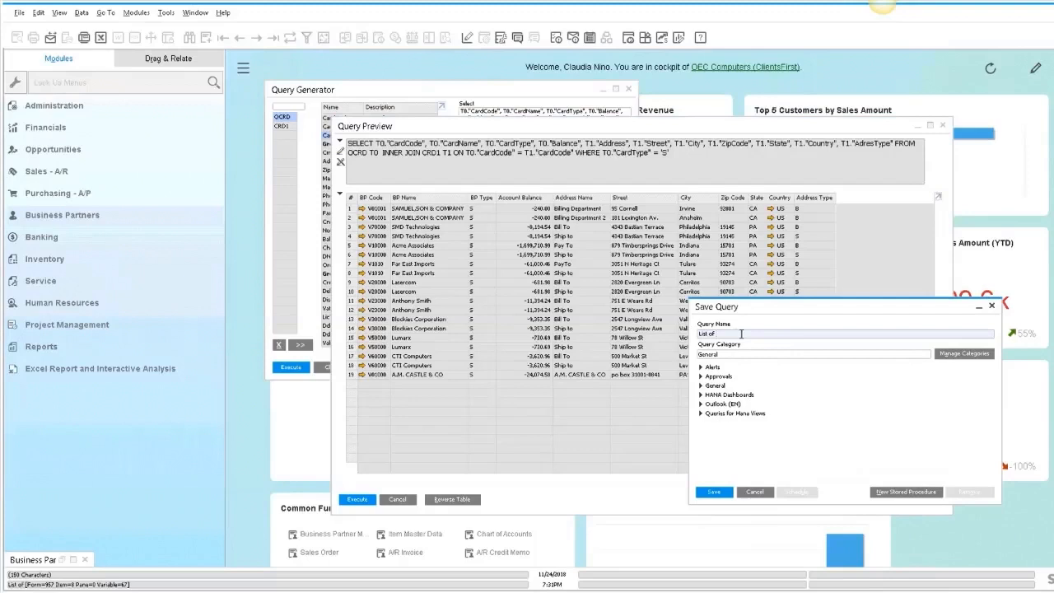
{"action": "type", "text": "Vendors with Addresses information"}
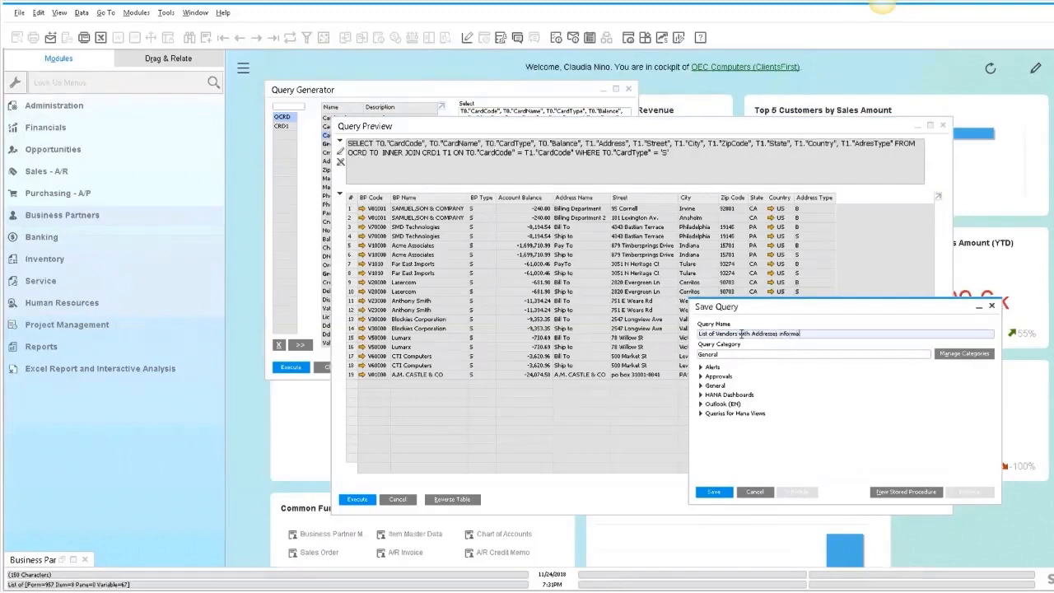
{"action": "key", "text": "BackSpace"}
{"action": "key", "text": "BackSpace"}
{"action": "key", "text": "BackSpace"}
{"action": "key", "text": "BackSpace"}
{"action": "key", "text": "BackSpace"}
{"action": "key", "text": "BackSpace"}
{"action": "key", "text": "BackSpace"}
{"action": "key", "text": "BackSpace"}
{"action": "key", "text": "BackSpace"}
{"action": "key", "text": "BackSpace"}
{"action": "key", "text": "BackSpace"}
{"action": "key", "text": "BackSpace"}
{"action": "key", "text": "BackSpace"}
{"action": "key", "text": "BackSpace"}
{"action": "type", "text": "information"}
{"action": "left_click", "coordinate": [713, 492]}
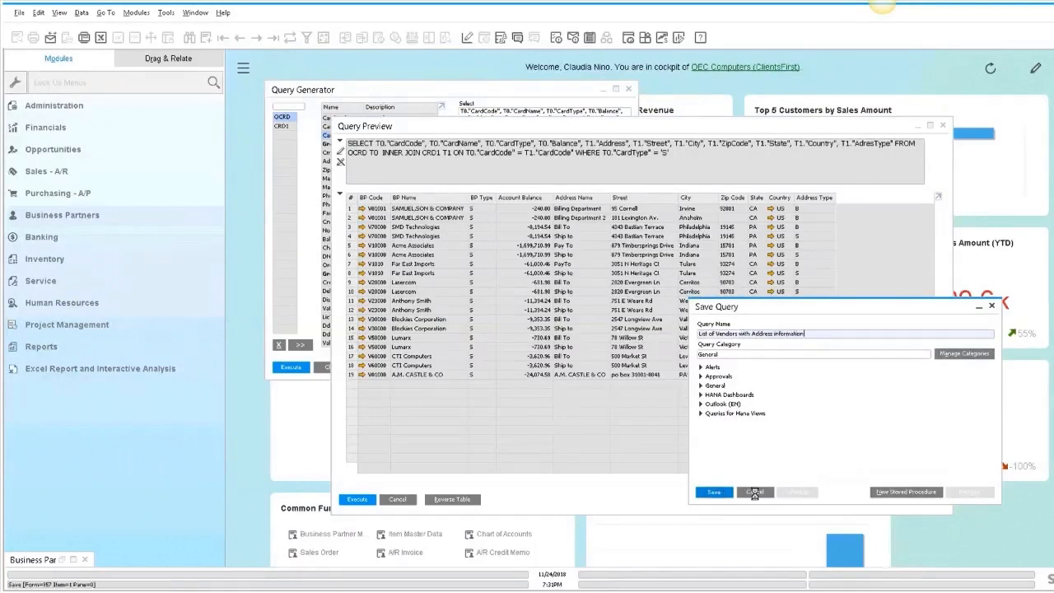
- Close all open windows without saving changes
{"action": "left_click", "coordinate": [195, 15]}
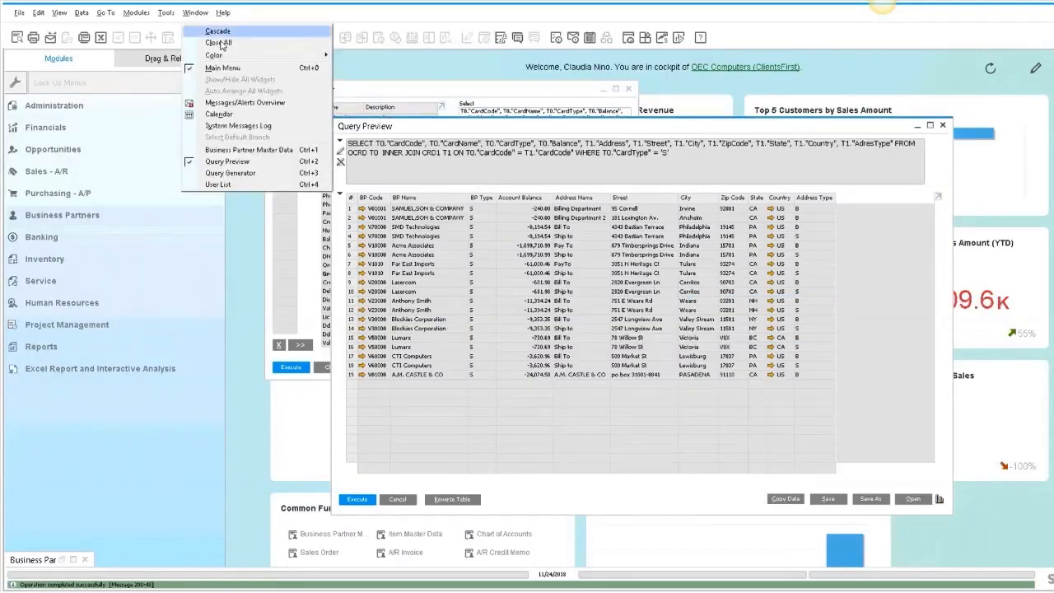
{"action": "left_click", "coordinate": [221, 42]}
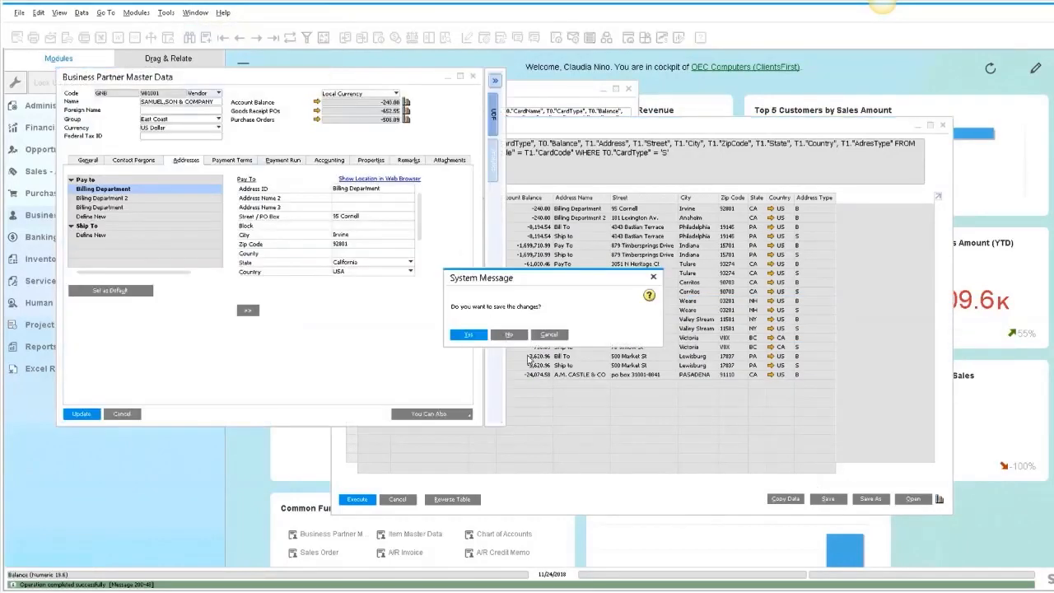
{"action": "left_click", "coordinate": [514, 334]}
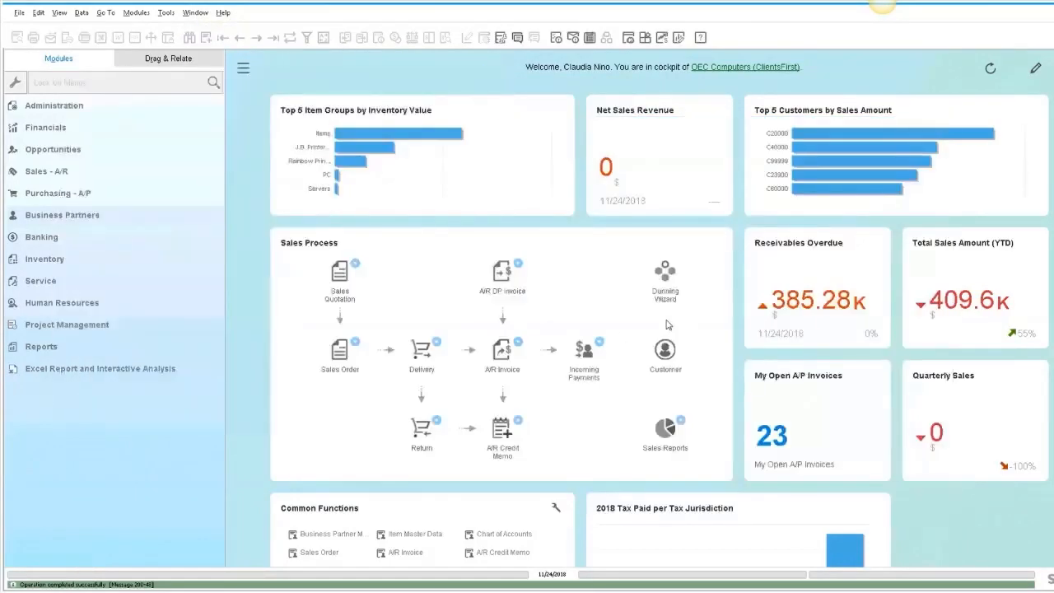
- Open the Query Manager and browse the General category's saved queries
{"action": "left_click", "coordinate": [500, 38]}
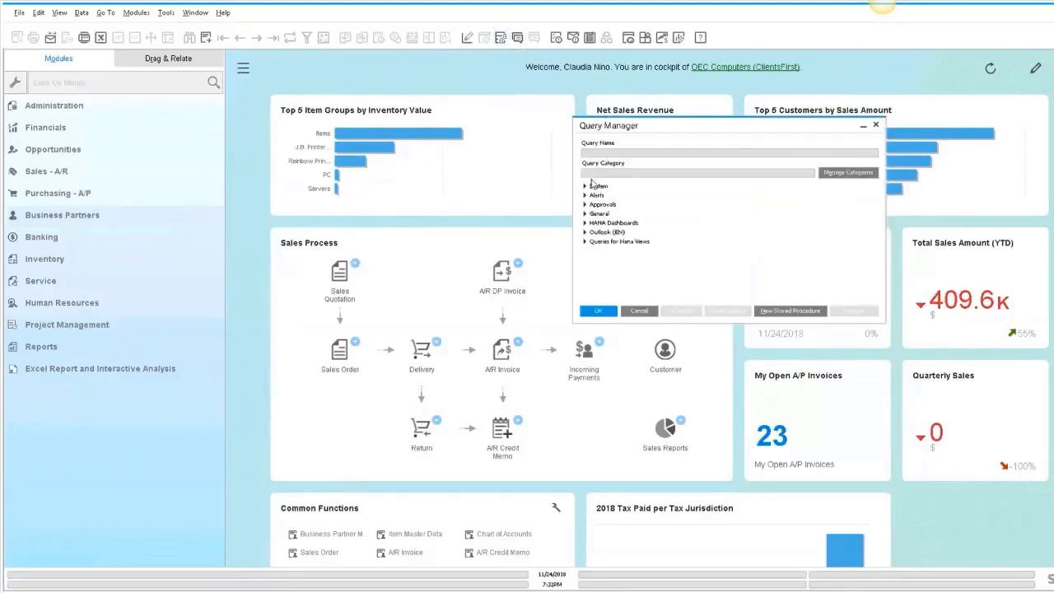
{"action": "left_click", "coordinate": [584, 214]}
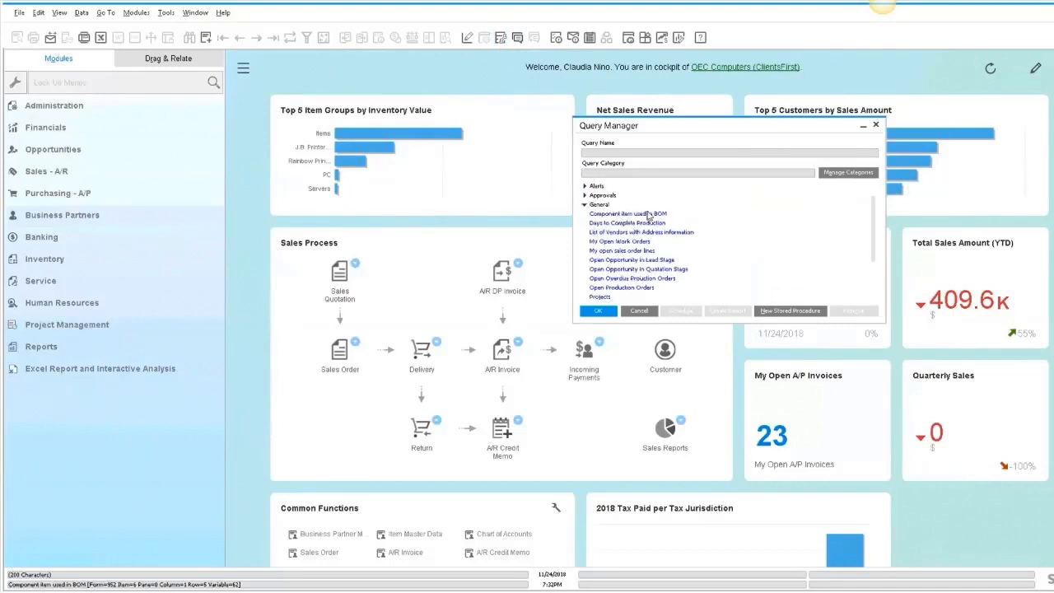
{"action": "scroll", "coordinate": [648, 216], "scroll_direction": "down", "scroll_amount": 2}
{"action": "scroll", "coordinate": [647, 216], "scroll_direction": "down", "scroll_amount": 1}
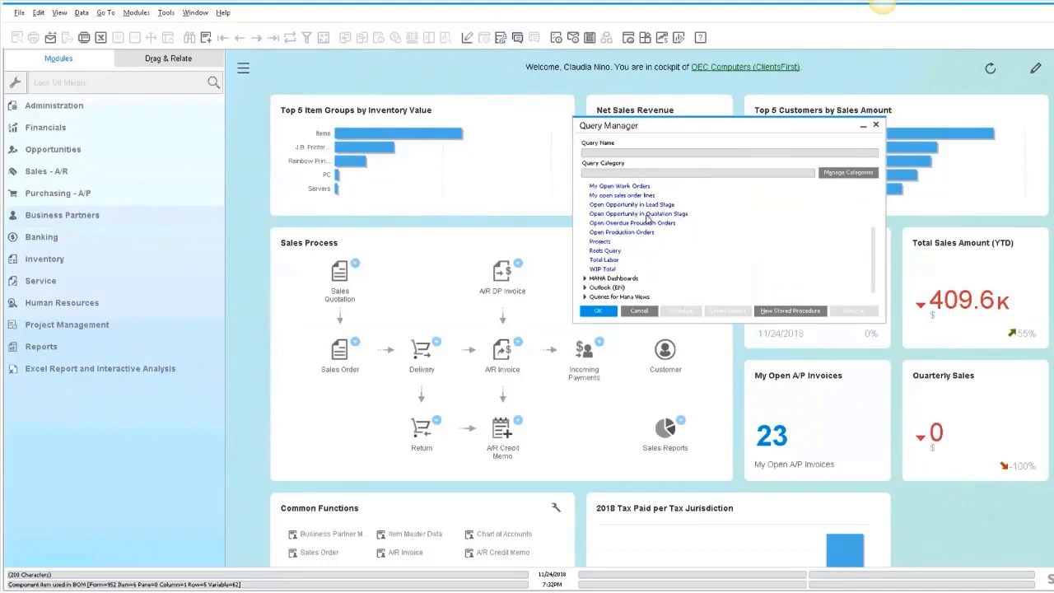
- Open the saved "List of Vendors with Address information" query from the General category to review its results, then close it and the Query Manager
{"action": "scroll", "coordinate": [632, 229], "scroll_direction": "up", "scroll_amount": 3}
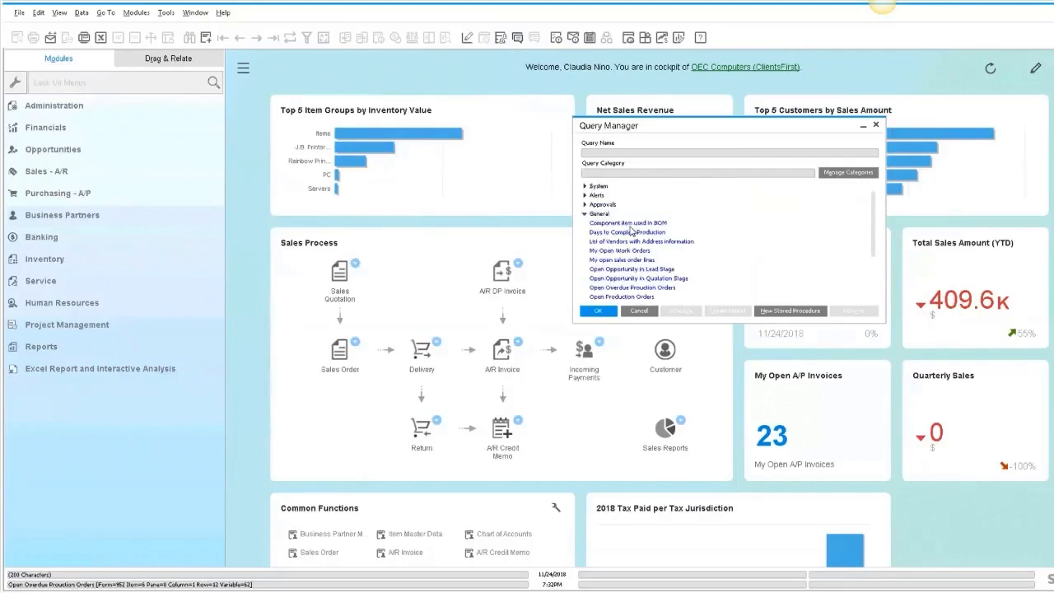
{"action": "left_click", "coordinate": [630, 241]}
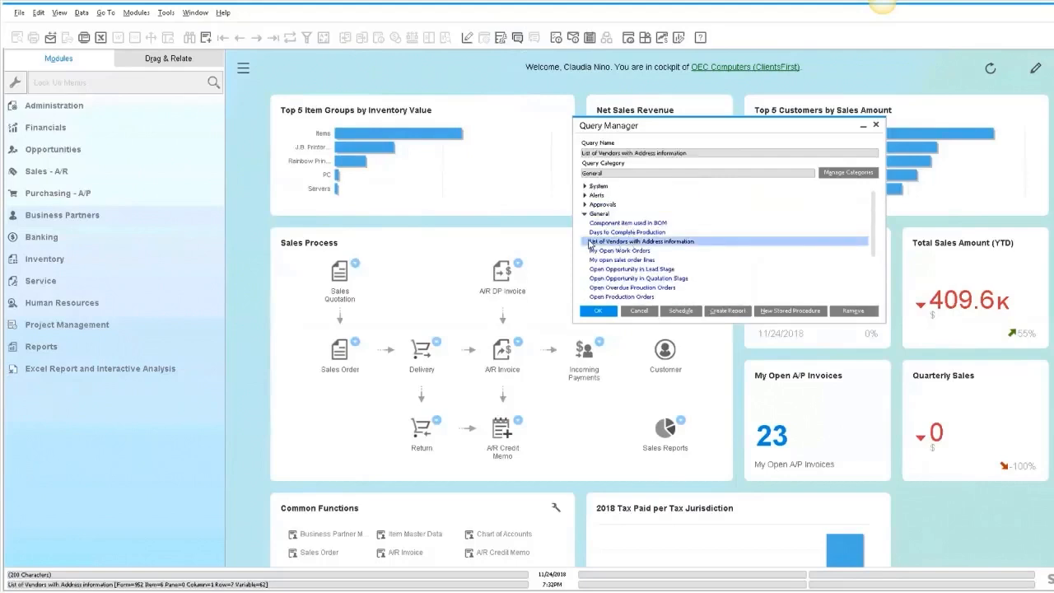
{"action": "double_click", "coordinate": [617, 243]}
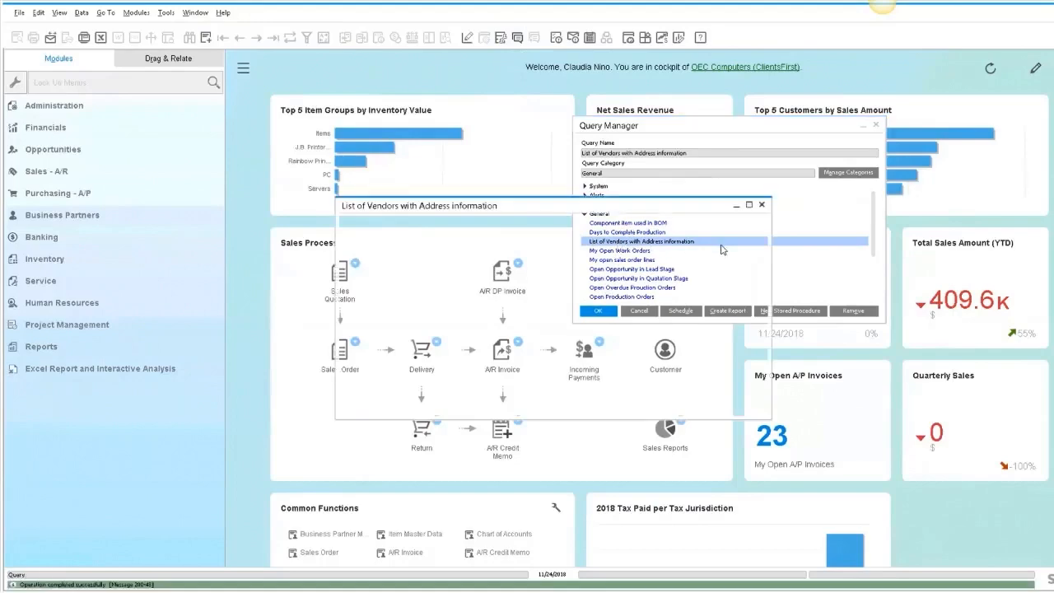
{"action": "left_click", "coordinate": [749, 206]}
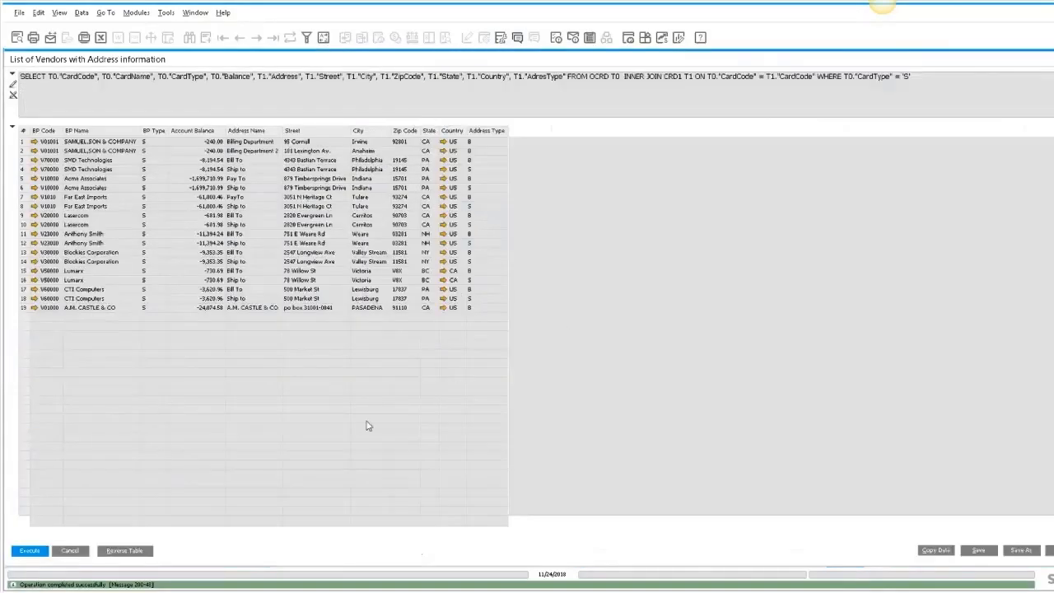
{"action": "left_click", "coordinate": [71, 553]}
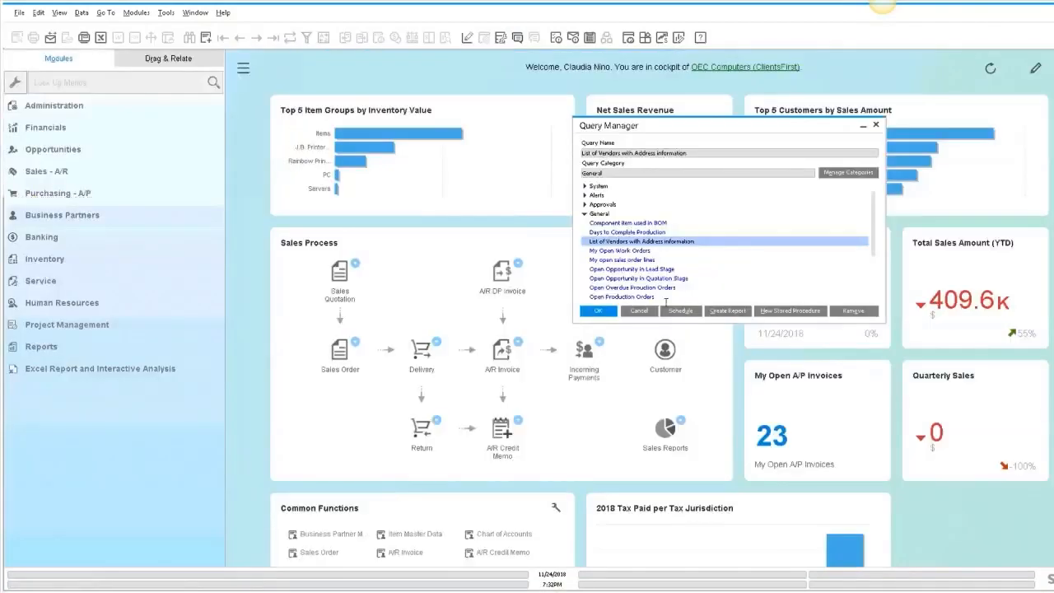
{"action": "left_click", "coordinate": [630, 312]}
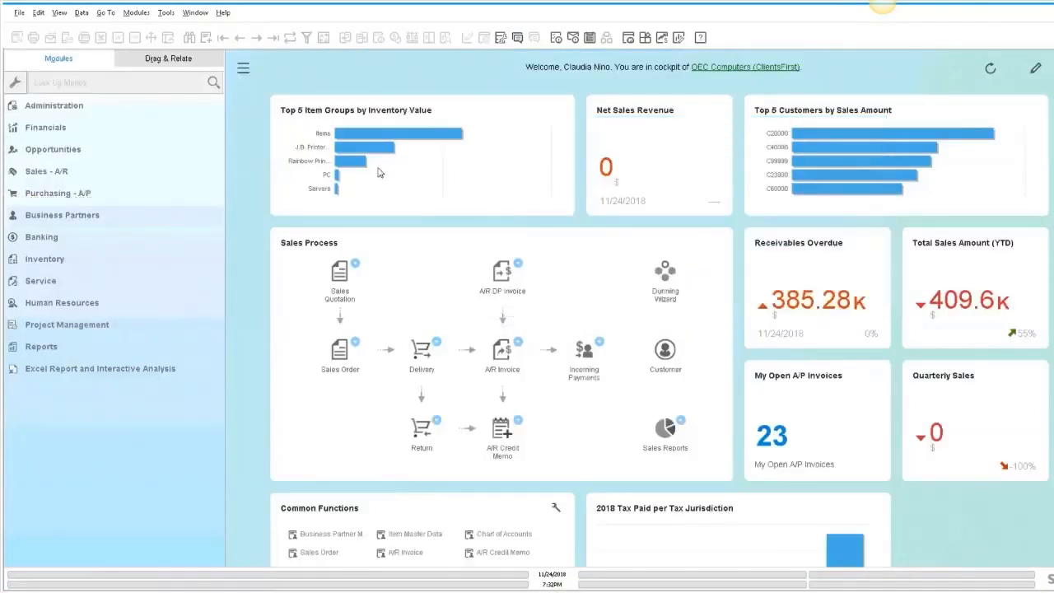
- Open the Query Generator, move it aside, and open a Sales Order form from Sales - A/R for reference
{"action": "left_click", "coordinate": [168, 13]}
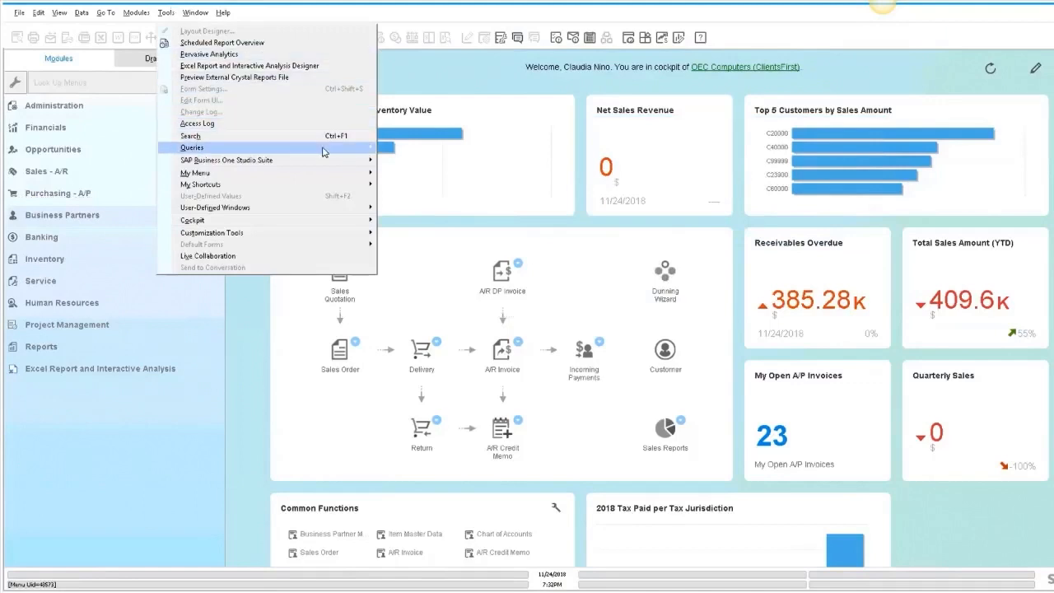
{"action": "left_click", "coordinate": [423, 159]}
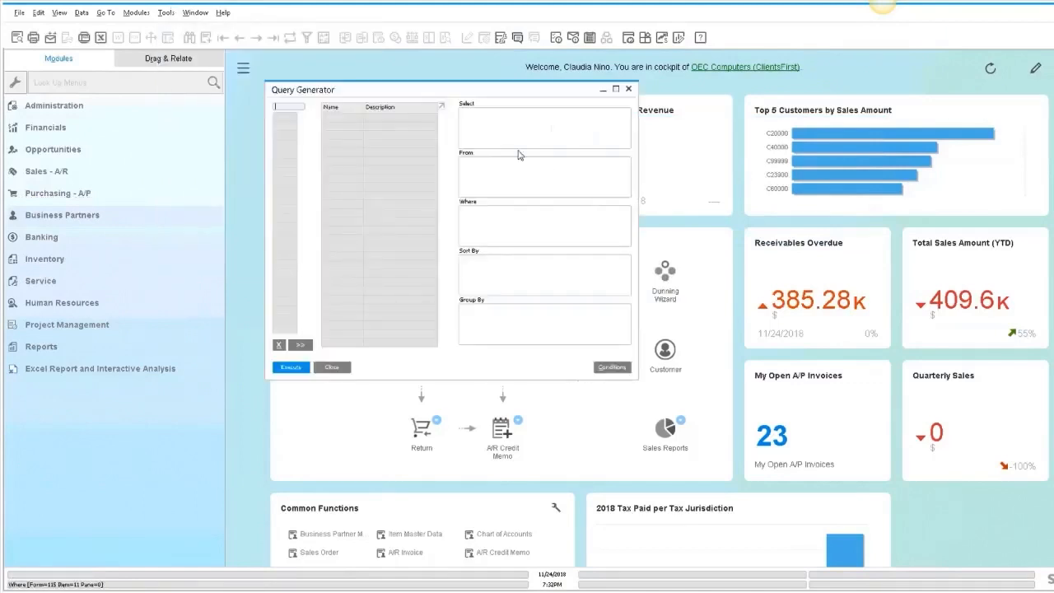
{"action": "left_click_drag", "start_coordinate": [461, 91], "coordinate": [624, 108]}
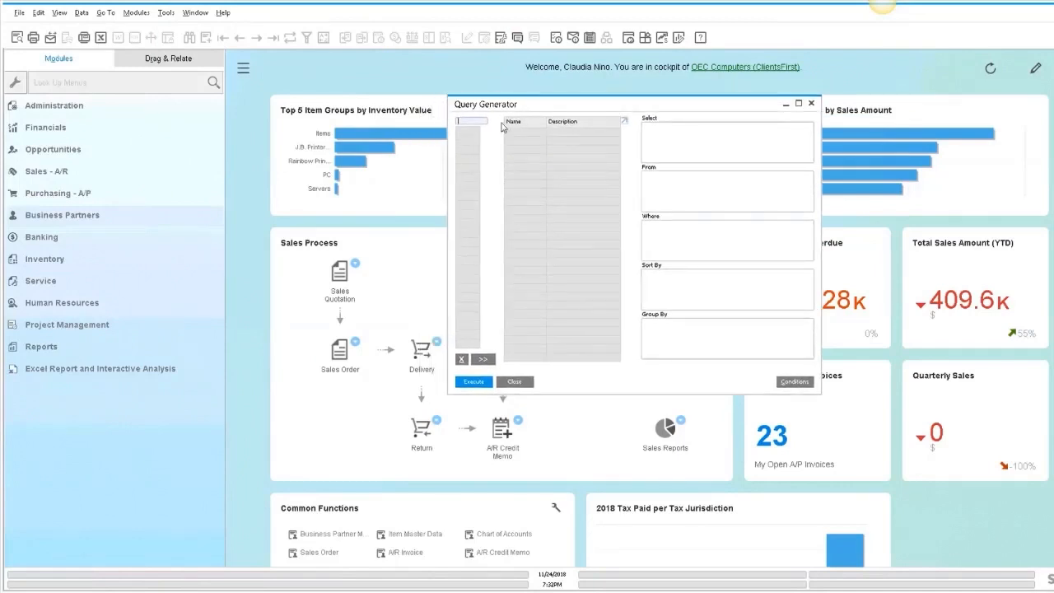
{"action": "left_click", "coordinate": [66, 171]}
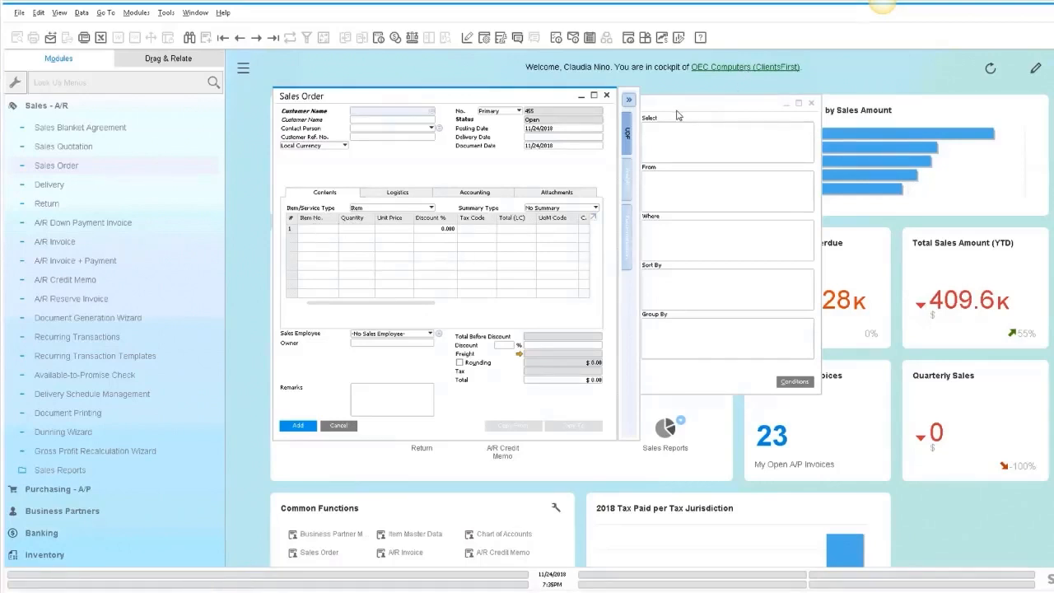
- Add the ORDR table and the RDR1 table to the query, joining them on DocEntry
{"action": "left_click", "coordinate": [474, 121]}
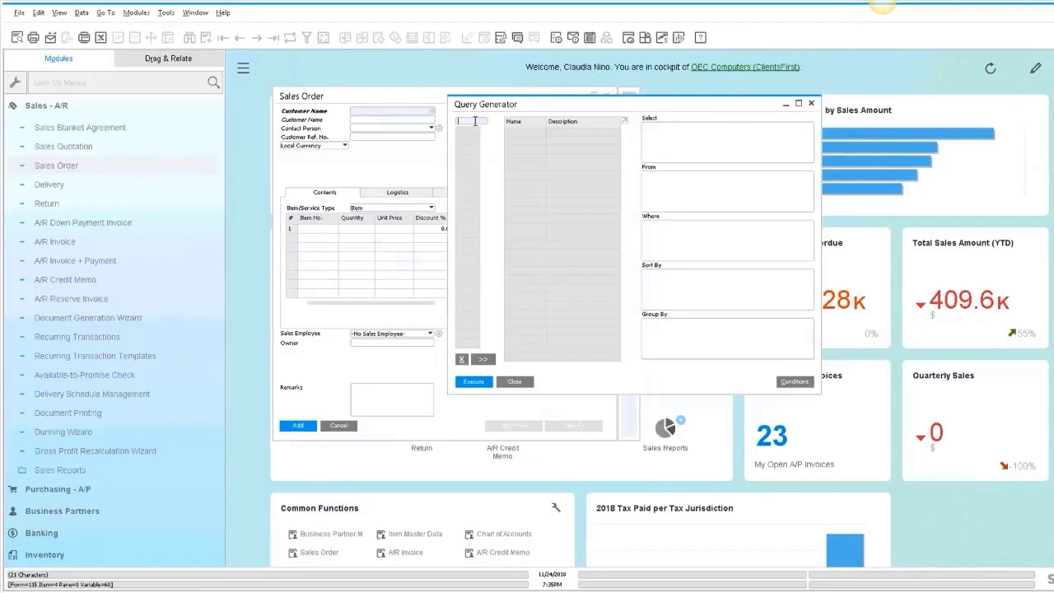
{"action": "type", "text": "ordr"}
{"action": "key", "text": "Return"}
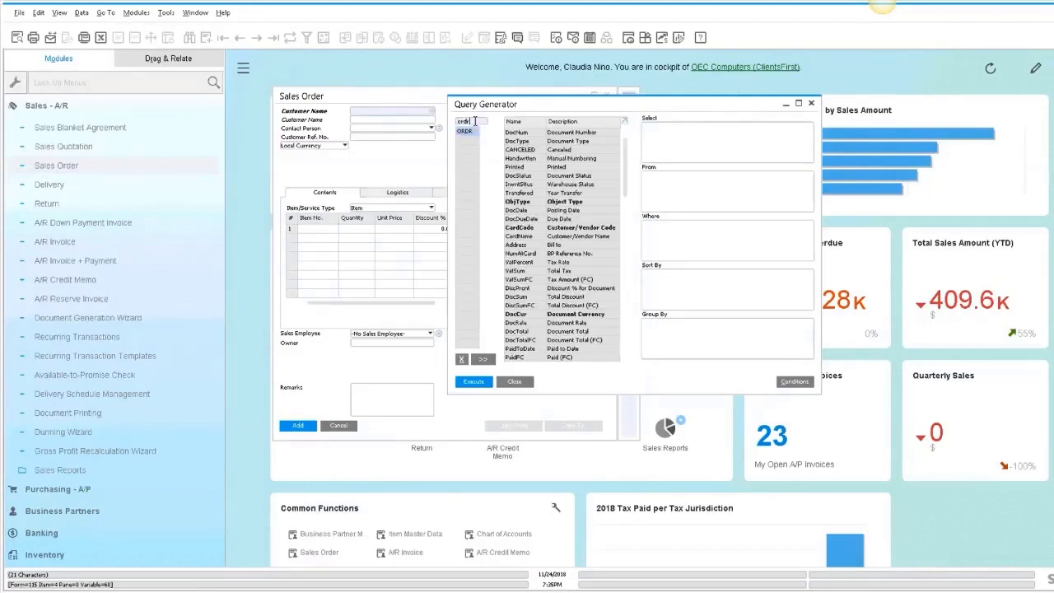
{"action": "left_click", "coordinate": [470, 123]}
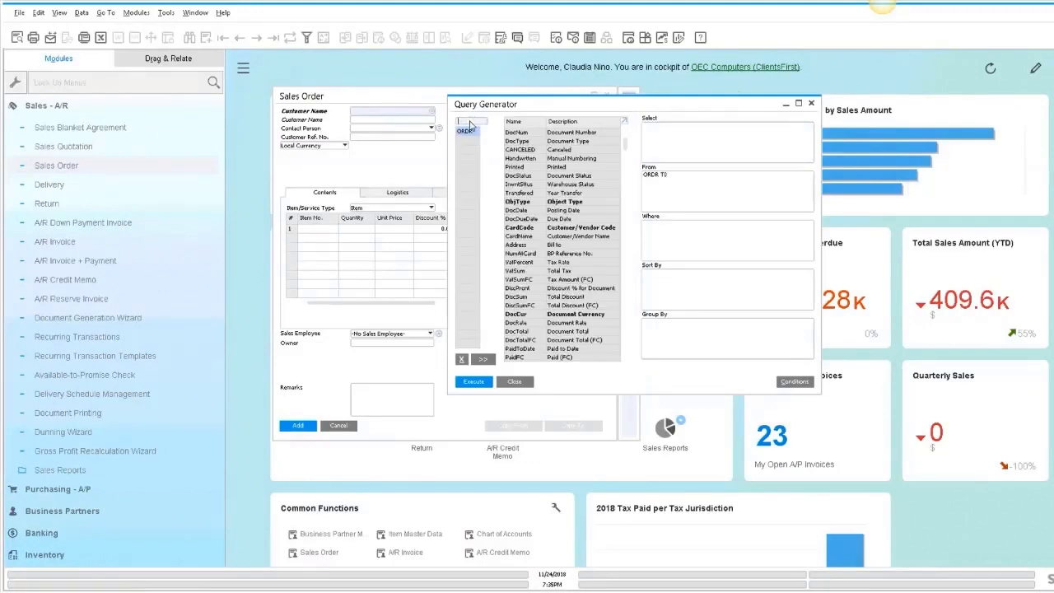
{"action": "type", "text": "rdr1"}
{"action": "key", "text": "Return"}
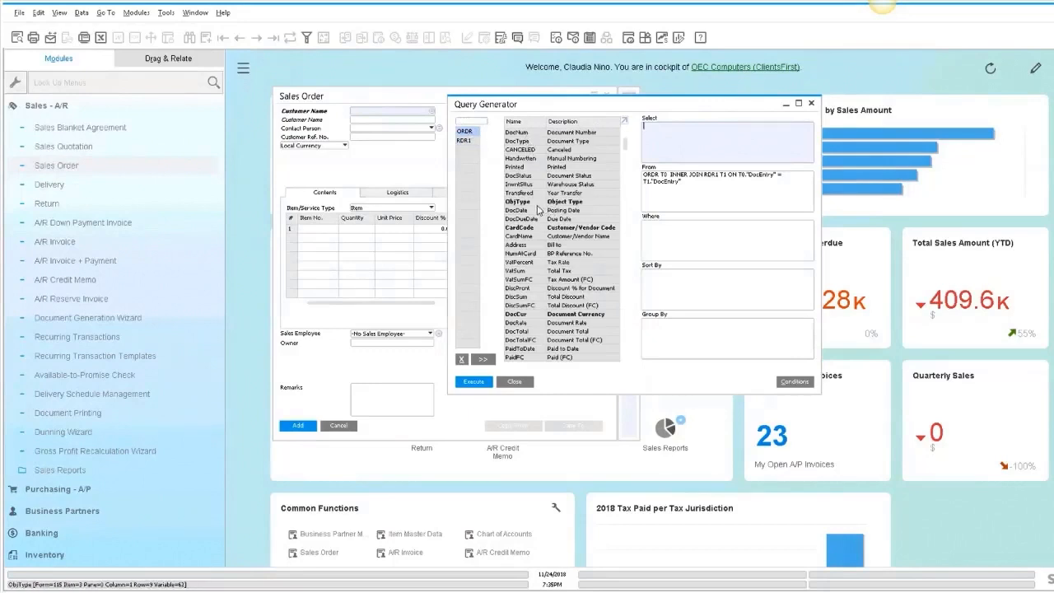
- Select ORDR's CardCode and CardName and RDR1's ItemCode and LineTotal as query columns
{"action": "double_click", "coordinate": [535, 228]}
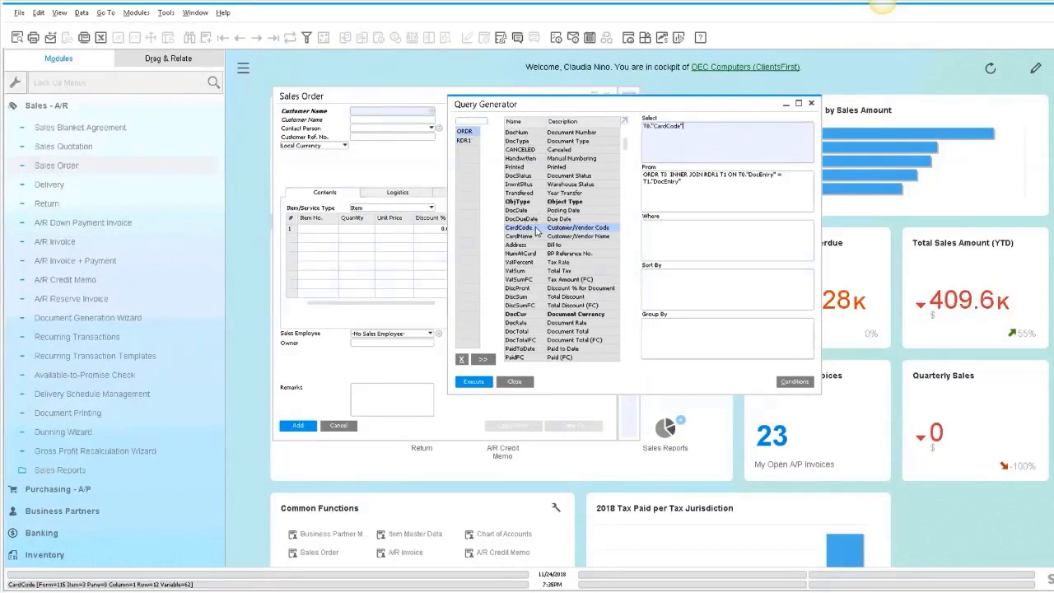
{"action": "double_click", "coordinate": [536, 237]}
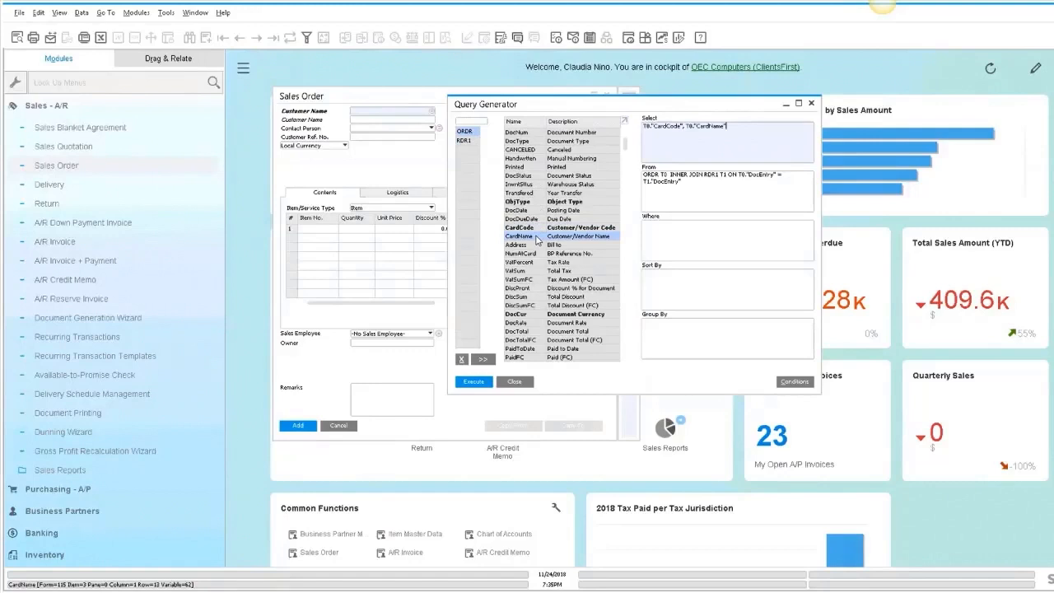
{"action": "left_click", "coordinate": [467, 142]}
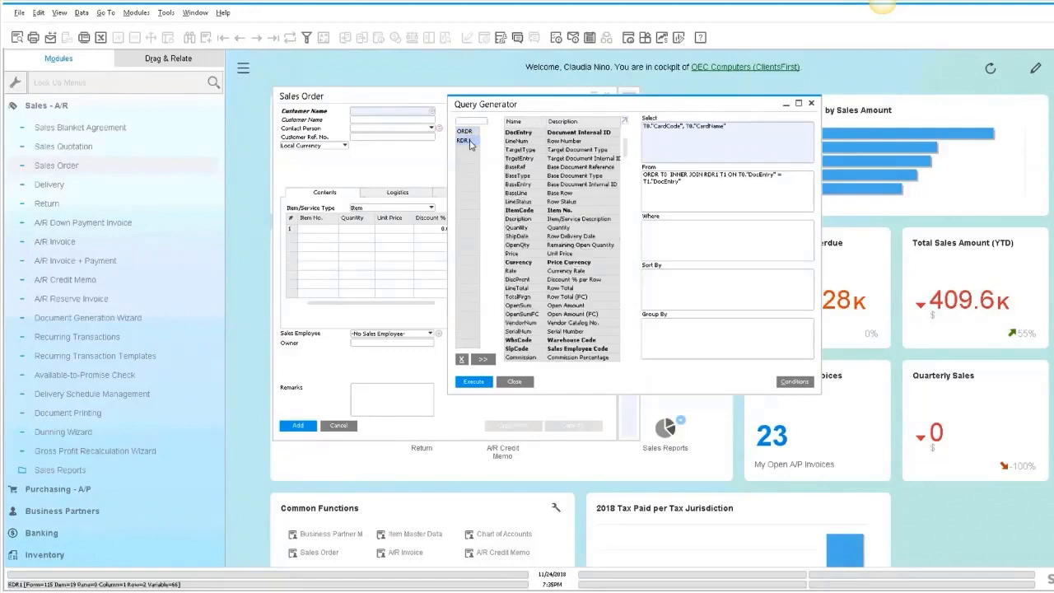
{"action": "double_click", "coordinate": [530, 213]}
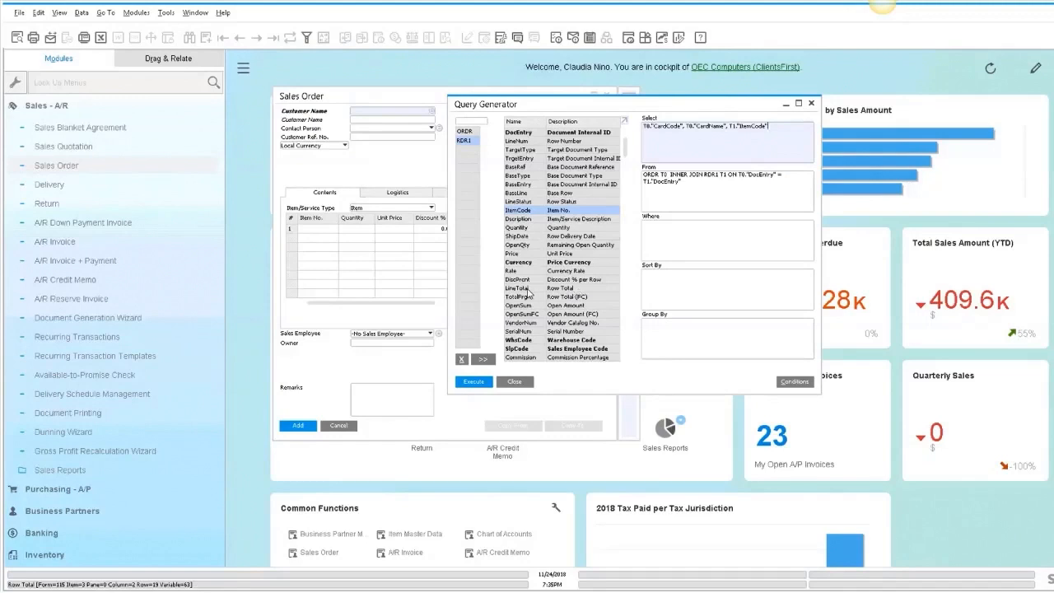
{"action": "double_click", "coordinate": [524, 292]}
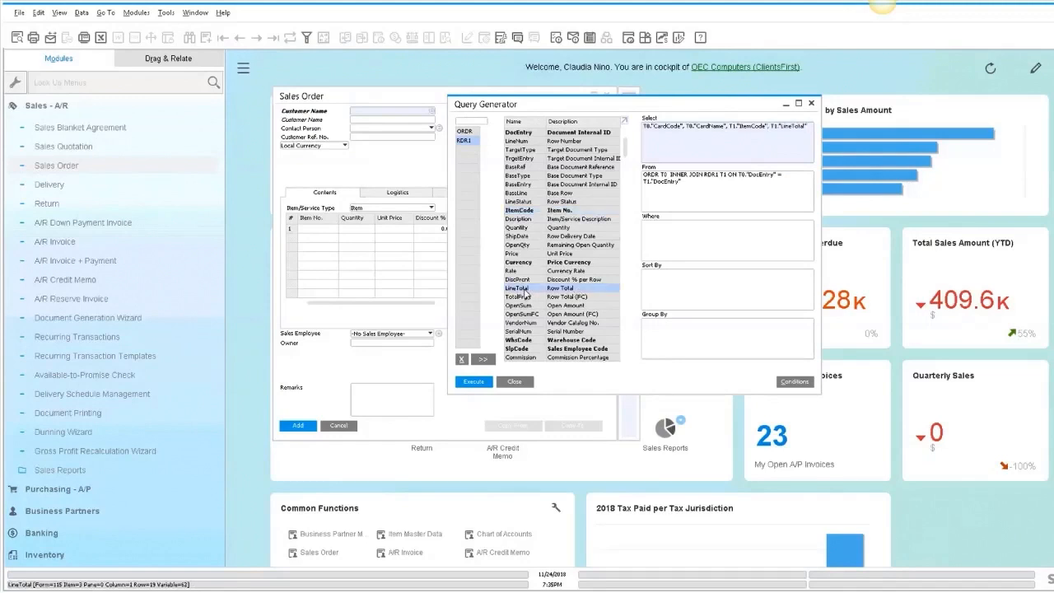
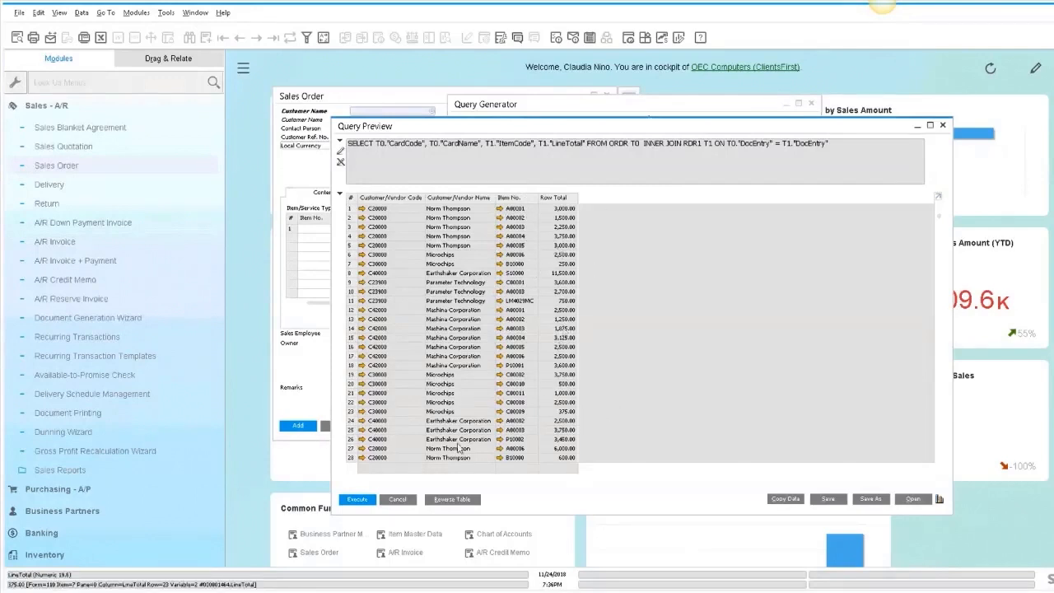
- Sum RDR1's LineTotal as "Total Sales" and group the query by CardCode, CardName and ItemCode
{"action": "left_click", "coordinate": [398, 499]}
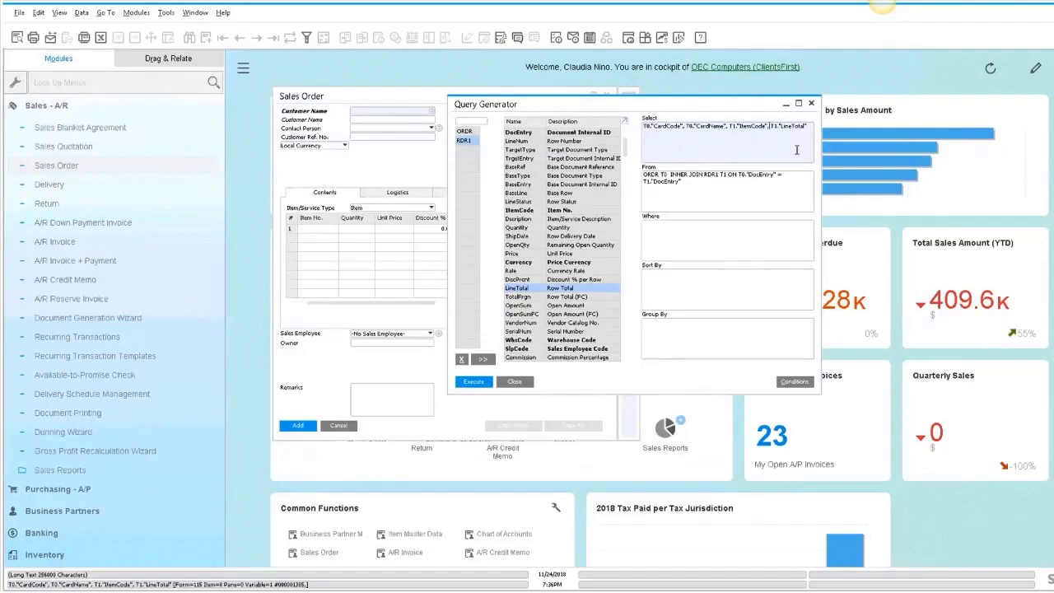
{"action": "type", "text": "SUM(T1.\"LineTotal\") as \"Total Sales"}
{"action": "left_click_drag", "start_coordinate": [766, 126], "coordinate": [636, 121]}
{"action": "key", "text": "ctrl+c"}
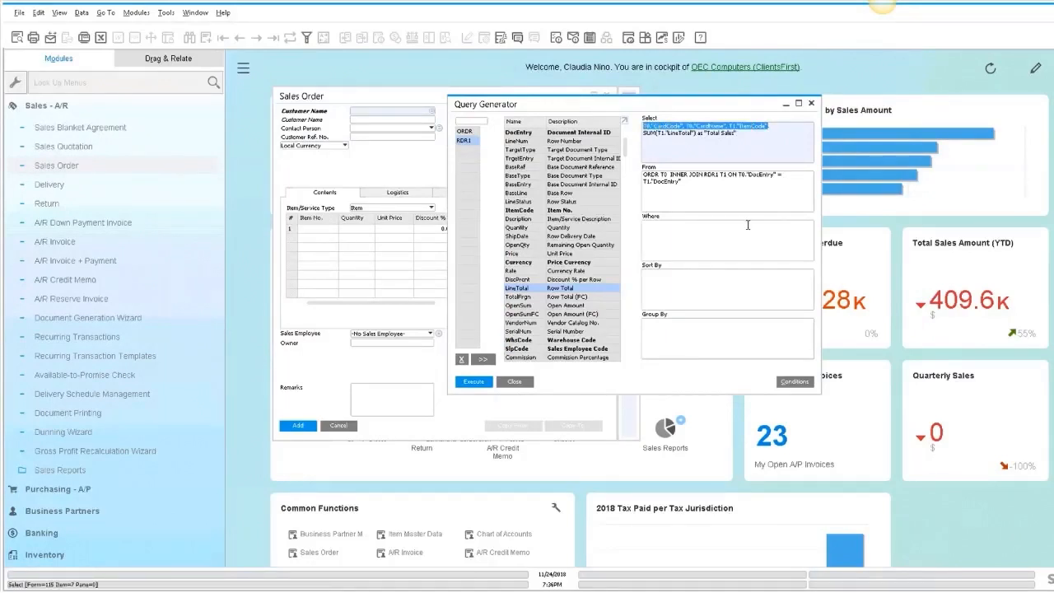
{"action": "left_click", "coordinate": [689, 332]}
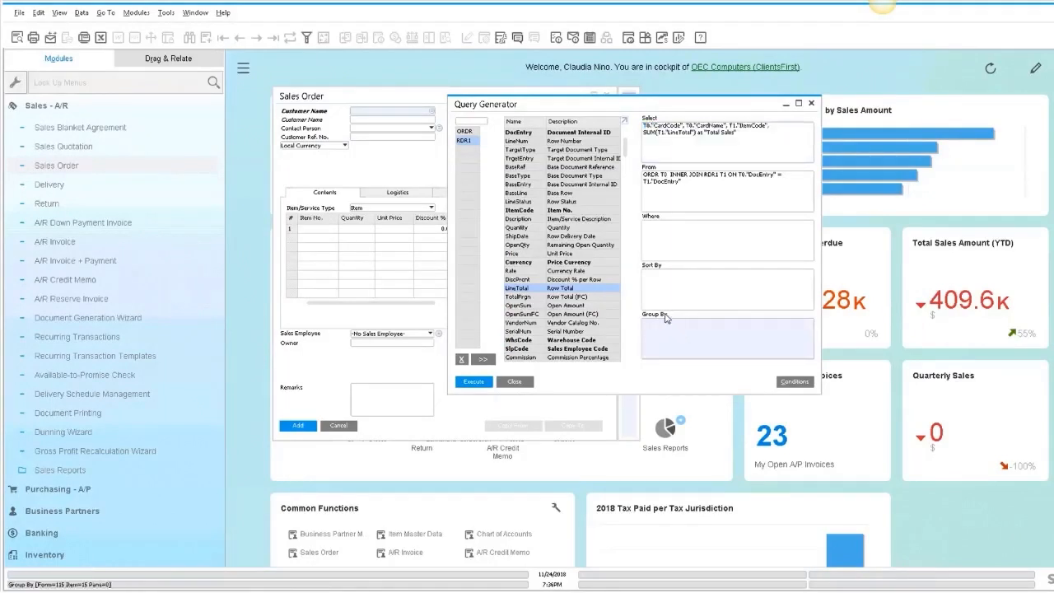
{"action": "key", "text": "ctrl+v"}
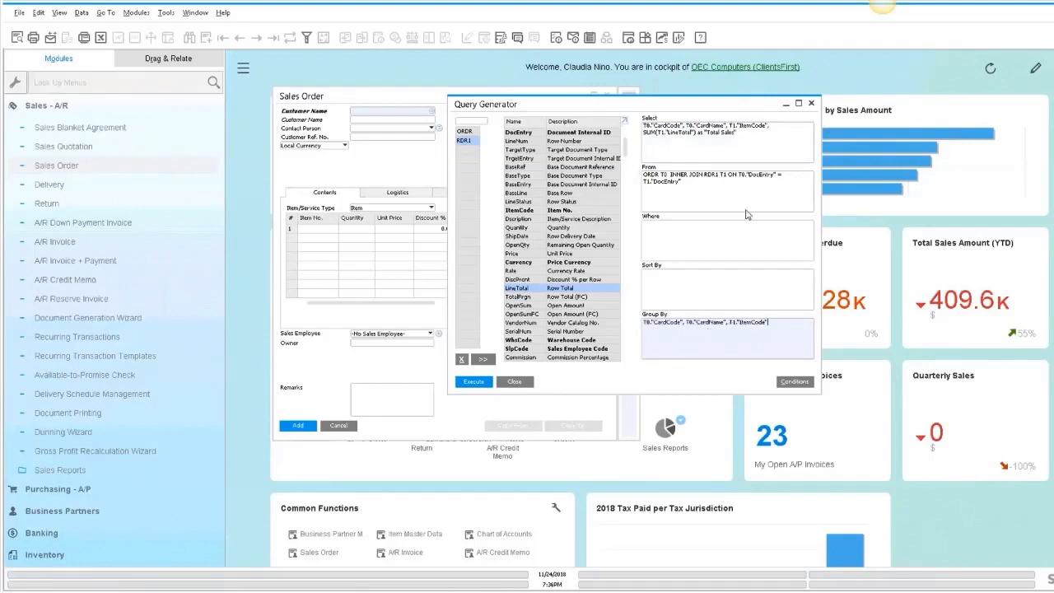
- Add a Where condition requiring RDR1's Description to equal the parameter [%0]
{"action": "left_click", "coordinate": [665, 235]}
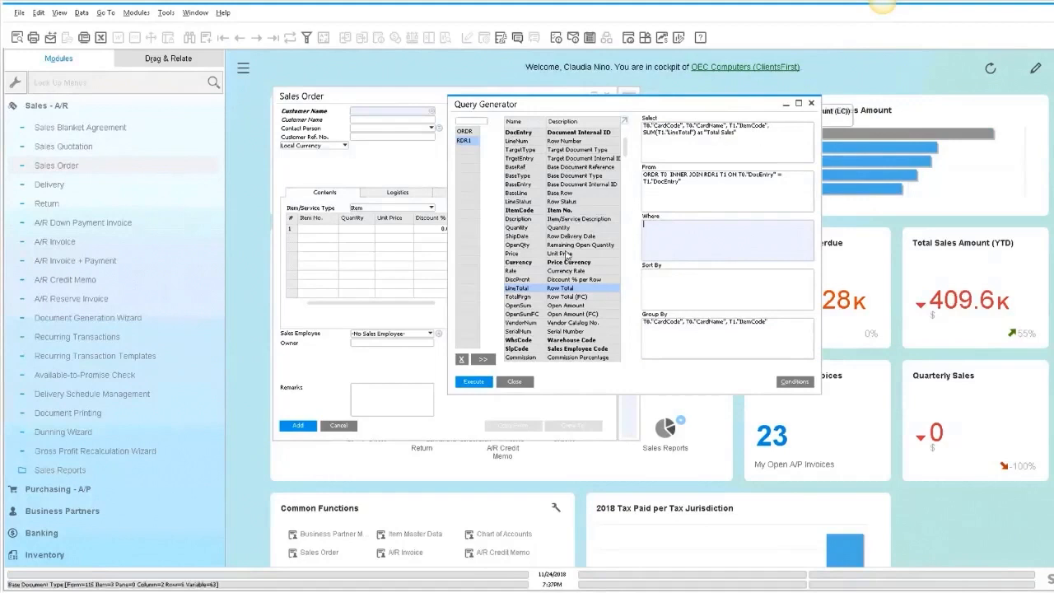
{"action": "double_click", "coordinate": [537, 211]}
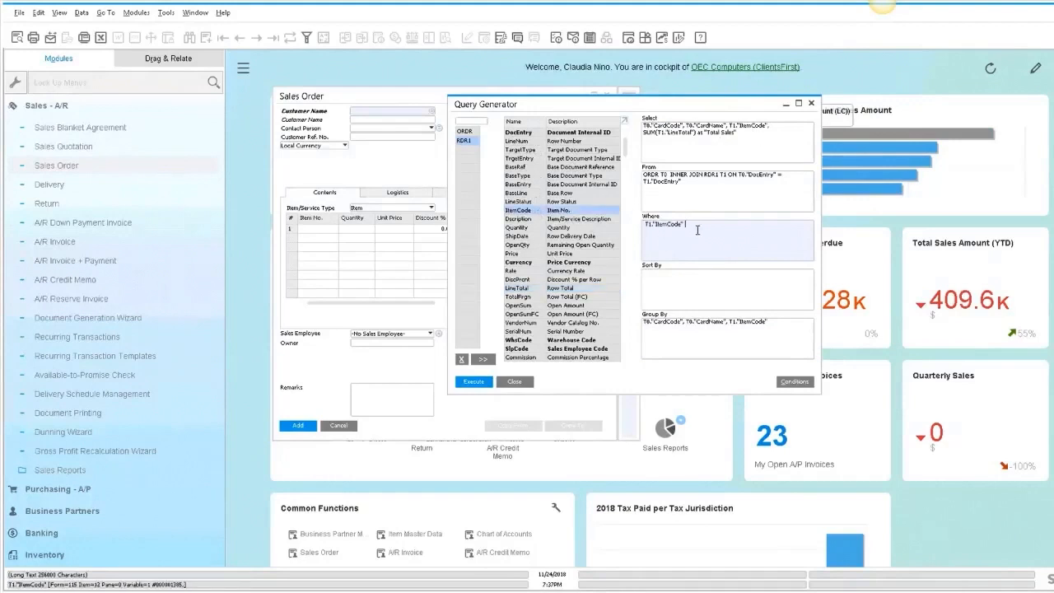
{"action": "left_click_drag", "start_coordinate": [636, 222], "coordinate": [596, 219]}
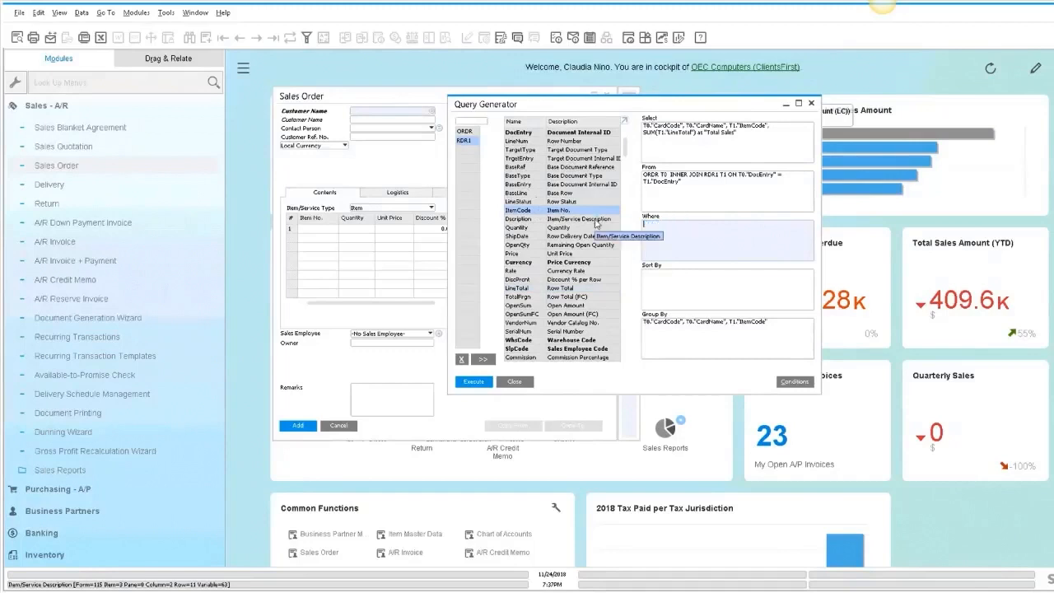
{"action": "double_click", "coordinate": [531, 219]}
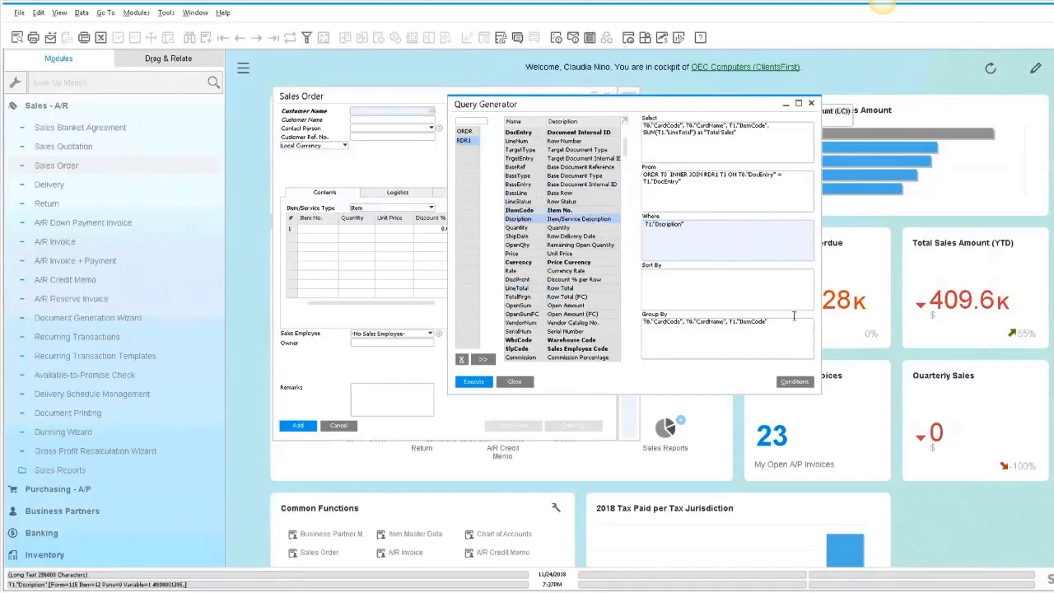
{"action": "left_click", "coordinate": [791, 382]}
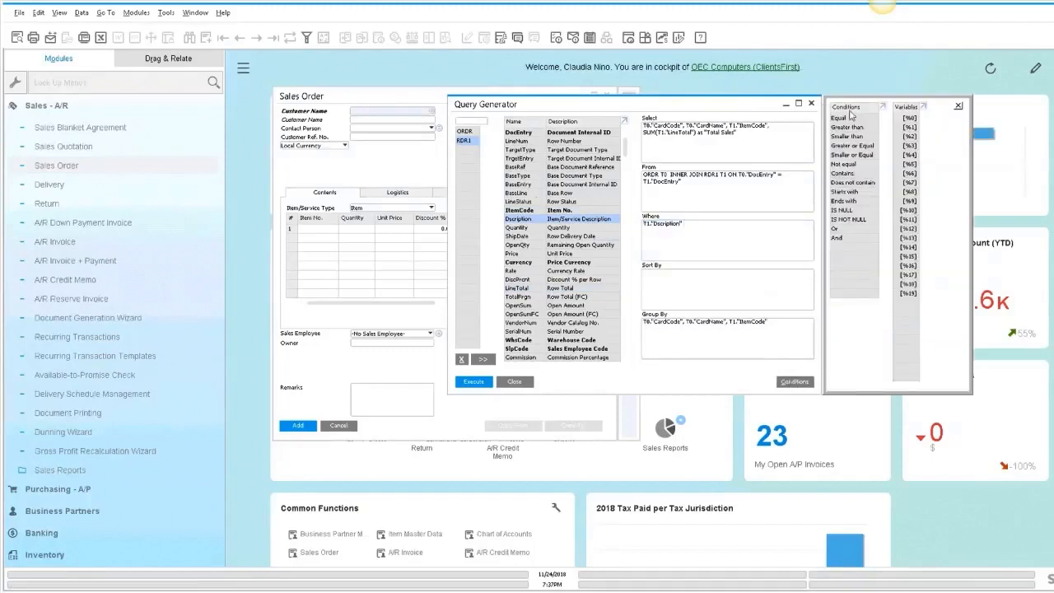
{"action": "left_click", "coordinate": [717, 224]}
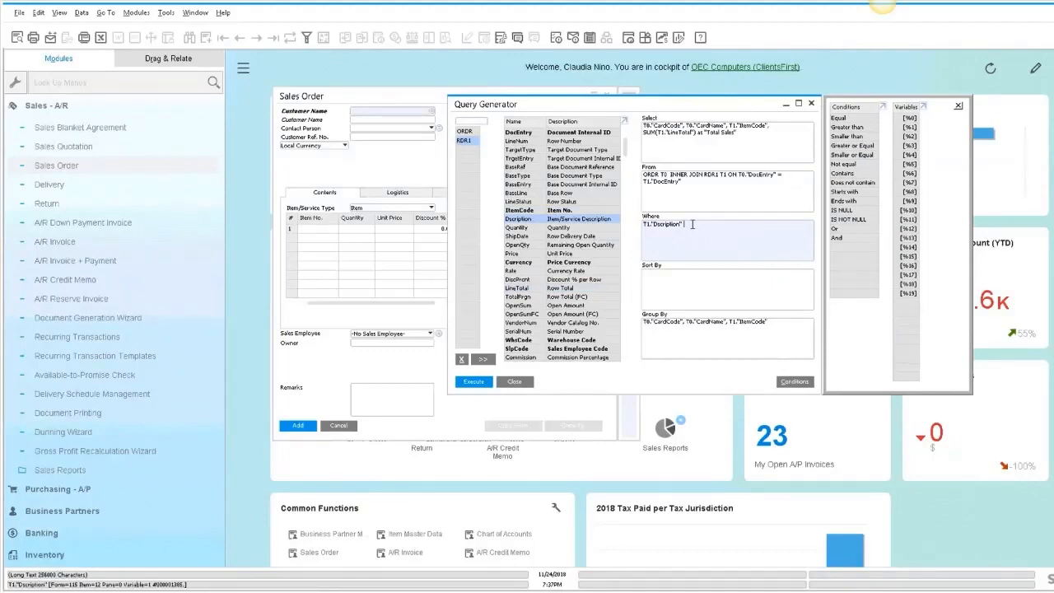
{"action": "double_click", "coordinate": [840, 117]}
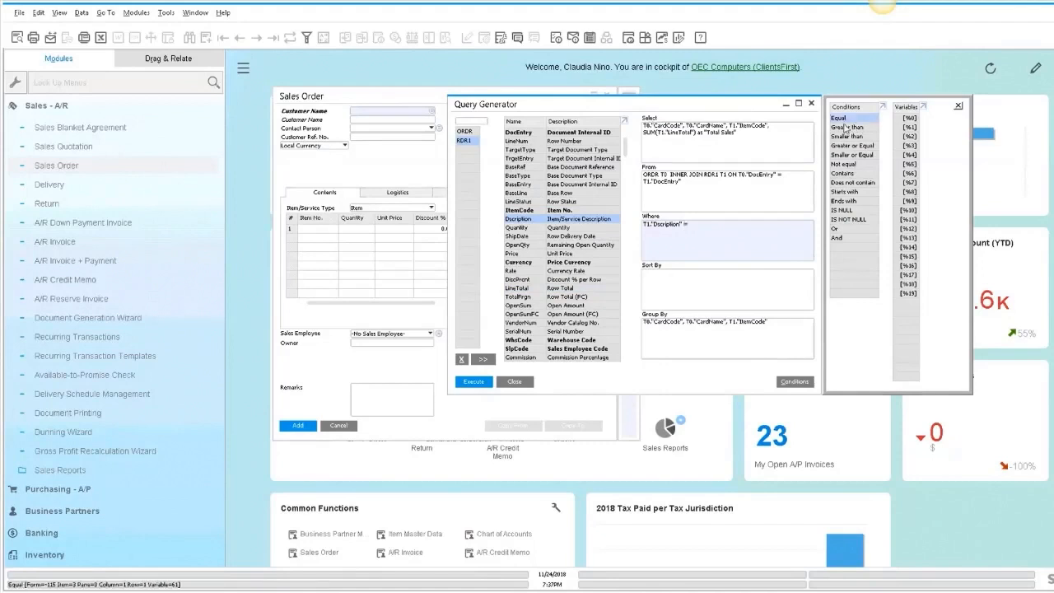
{"action": "double_click", "coordinate": [900, 117]}
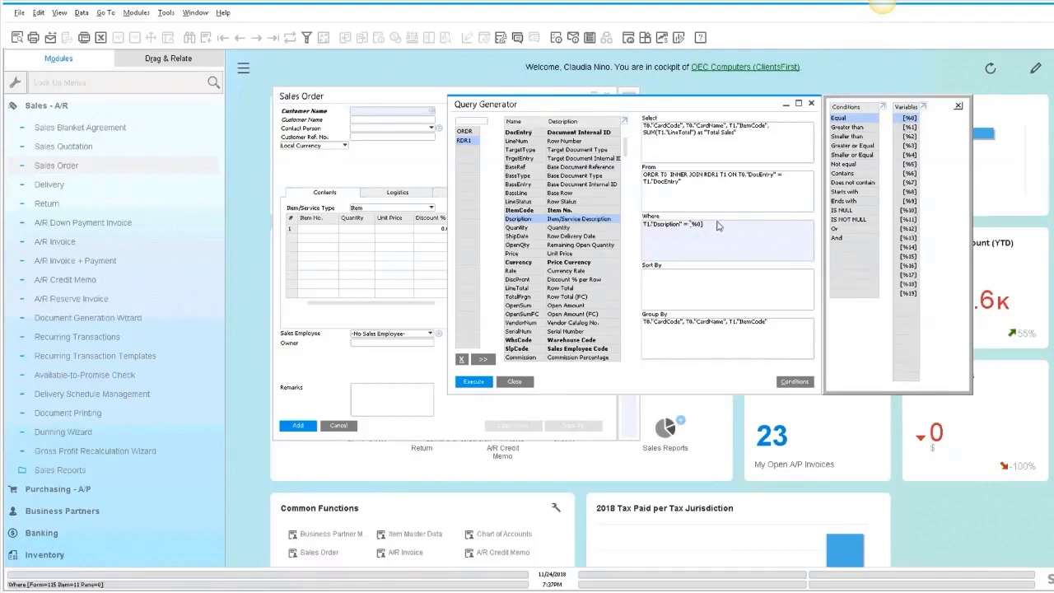
- Execute the query, choosing Belkin 4-Port USB 2.0 Travel Hub as the item description
{"action": "left_click", "coordinate": [471, 384]}
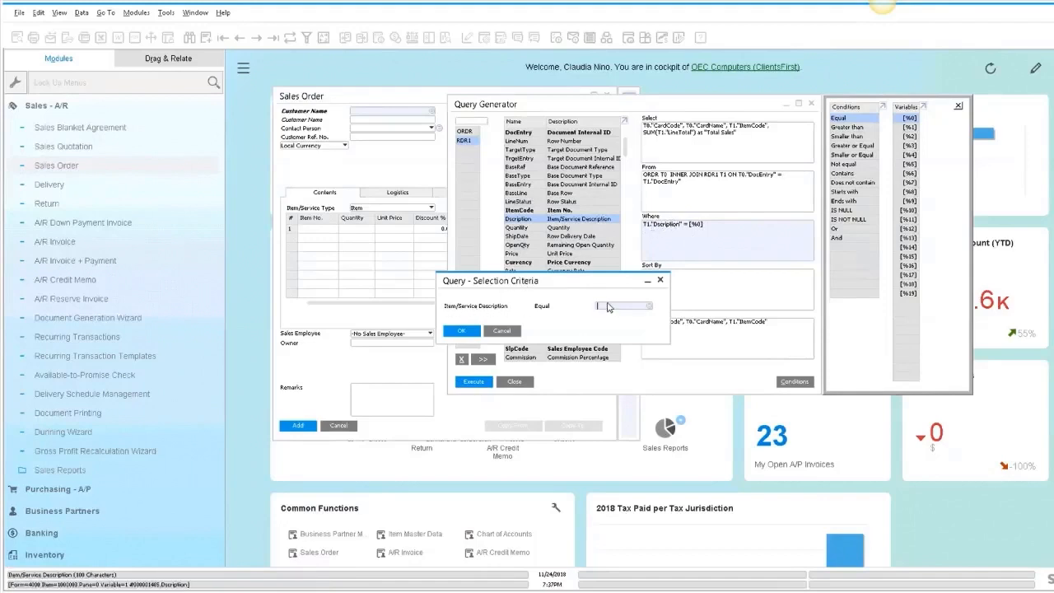
{"action": "key", "text": "Tab"}
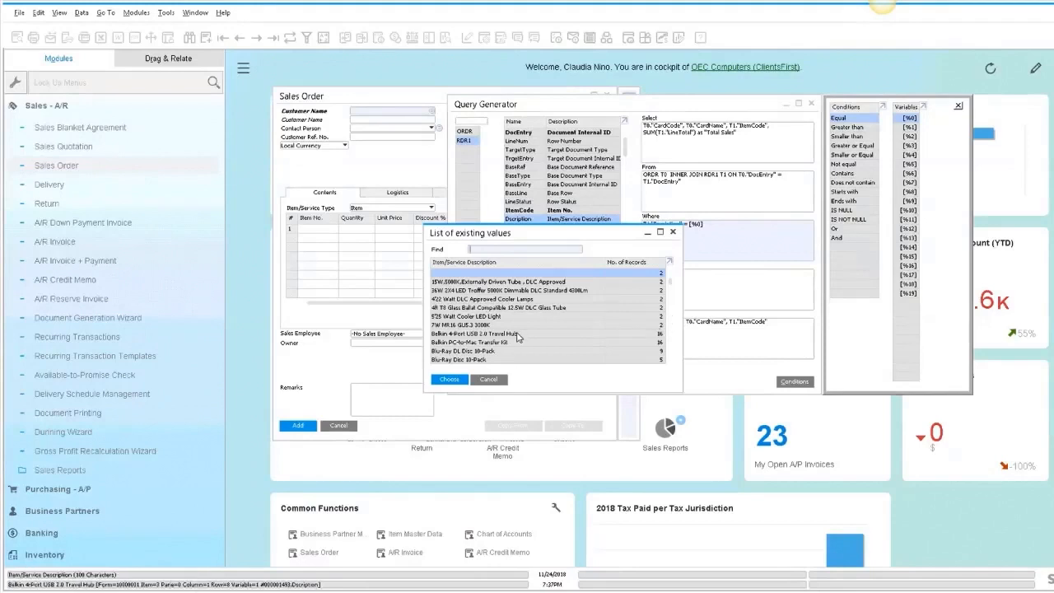
{"action": "left_click", "coordinate": [488, 335]}
{"action": "double_click", "coordinate": [487, 338]}
{"action": "left_click", "coordinate": [457, 333]}
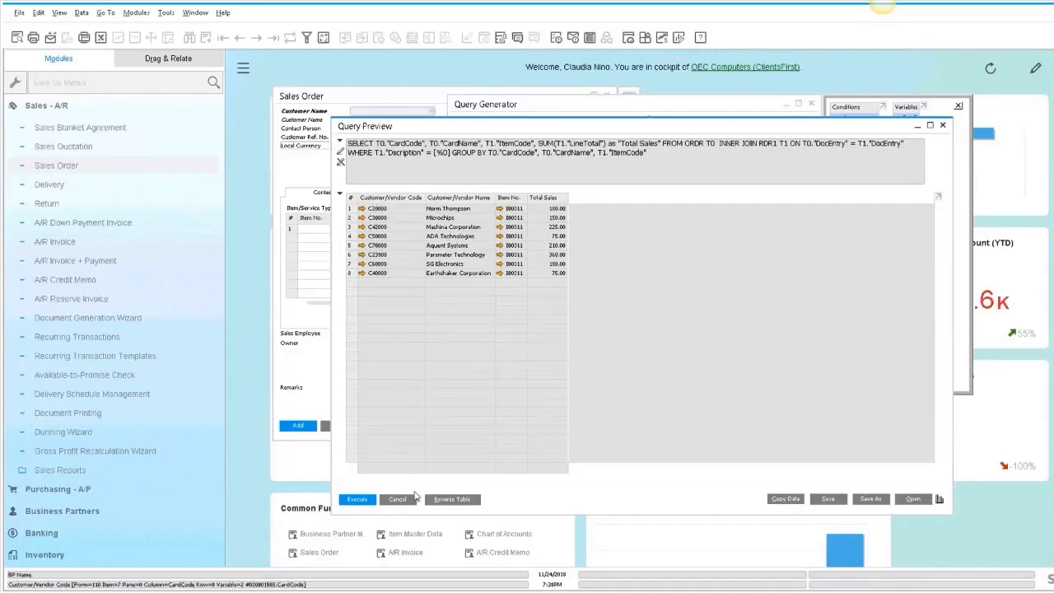
- Sort the query results by ORDR's CardCode
{"action": "left_click", "coordinate": [399, 499]}
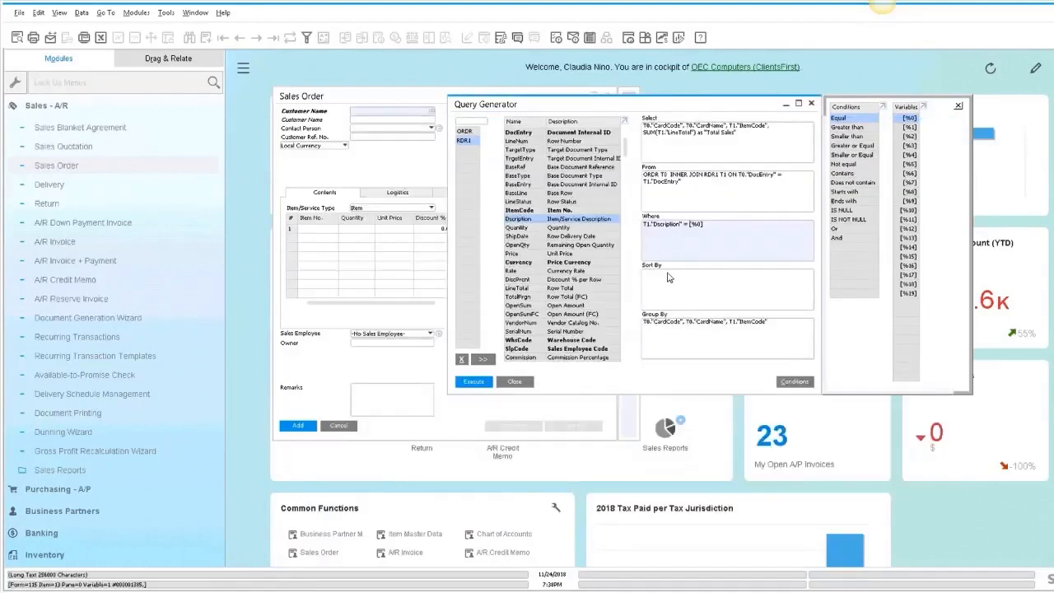
{"action": "left_click", "coordinate": [666, 279]}
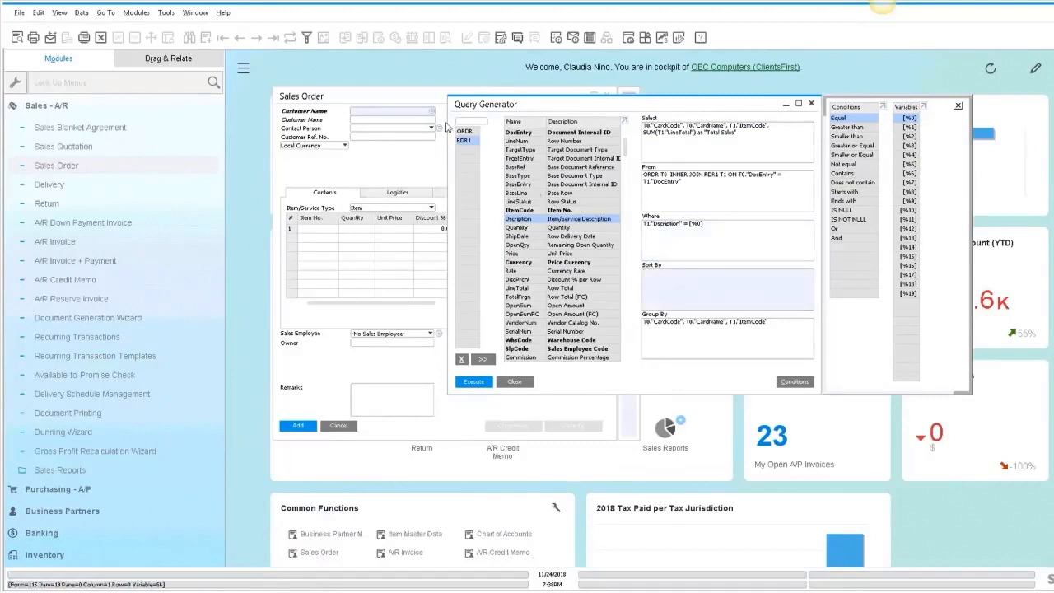
{"action": "left_click", "coordinate": [465, 131]}
{"action": "left_click", "coordinate": [660, 280]}
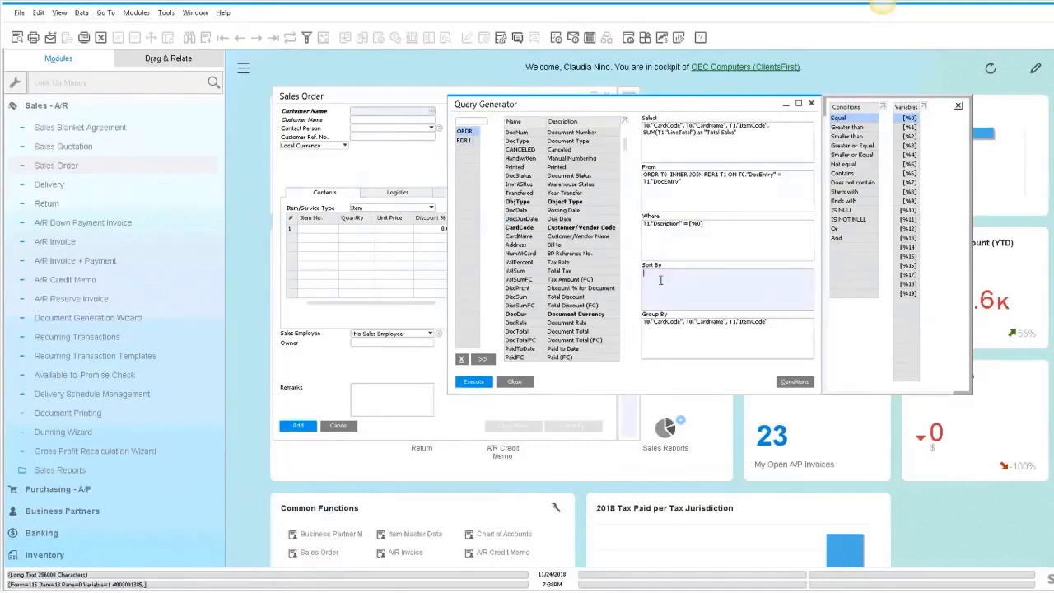
{"action": "double_click", "coordinate": [519, 228]}
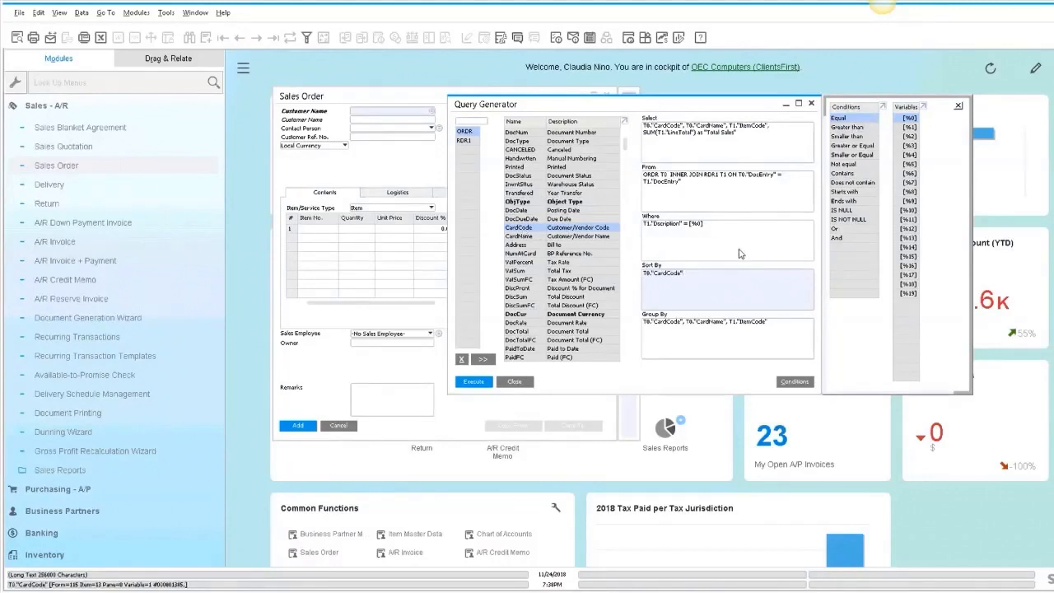
- Extend the Where clause so ORDR's DocDate is at least [%1] AND at most [%2]
{"action": "left_click", "coordinate": [735, 224]}
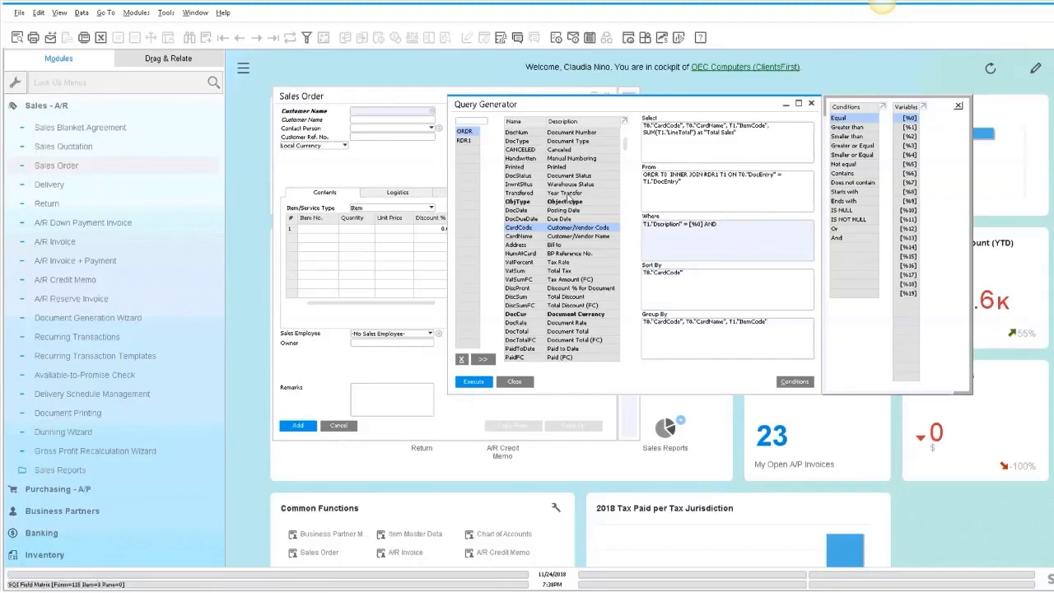
{"action": "left_click_drag", "start_coordinate": [520, 216], "coordinate": [645, 225]}
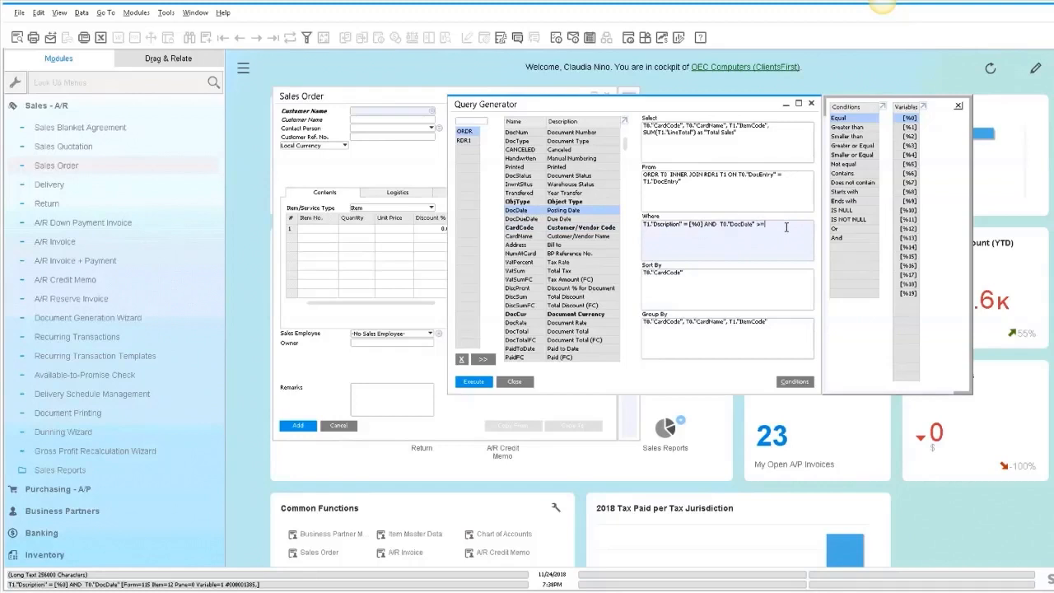
{"action": "double_click", "coordinate": [909, 127]}
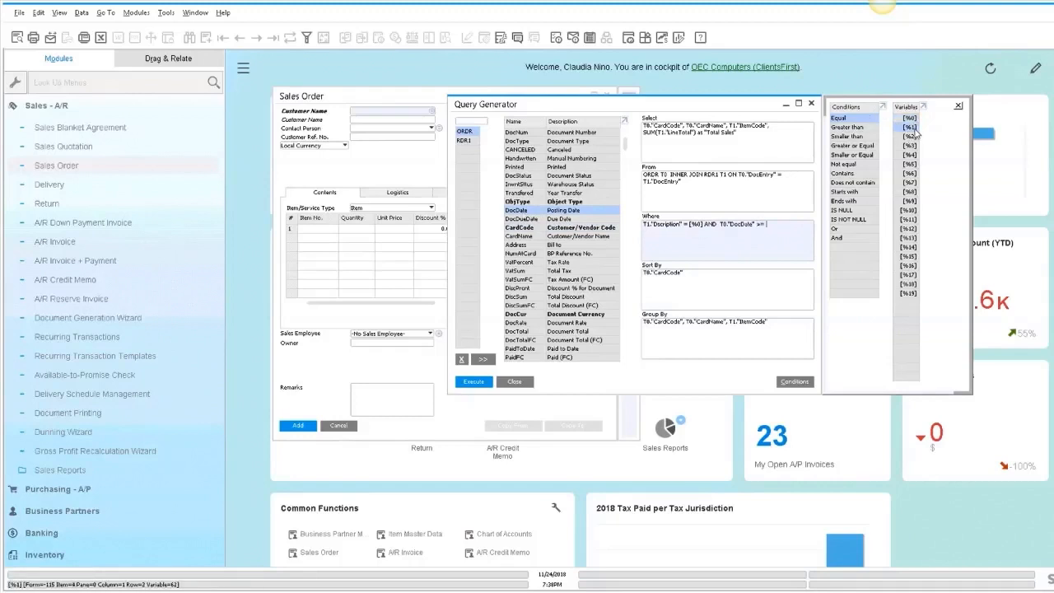
{"action": "left_click", "coordinate": [765, 224]}
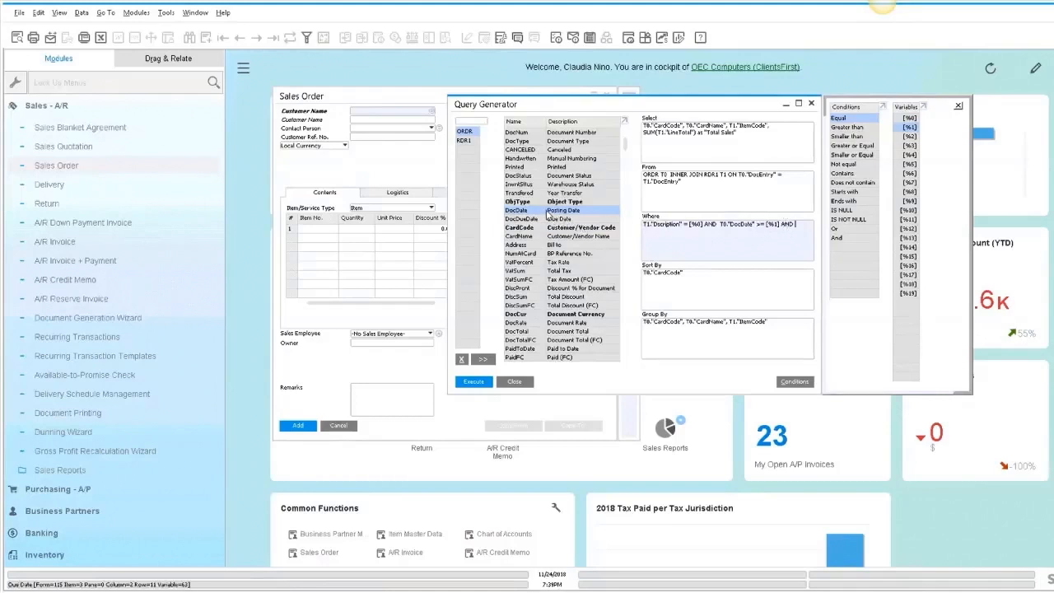
{"action": "left_click", "coordinate": [791, 223]}
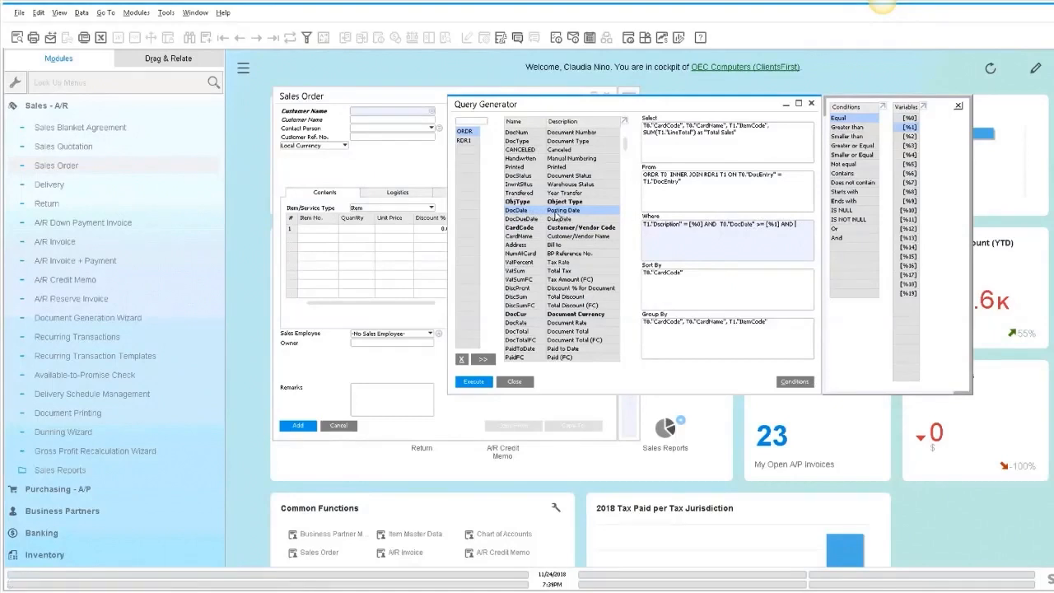
{"action": "double_click", "coordinate": [555, 212]}
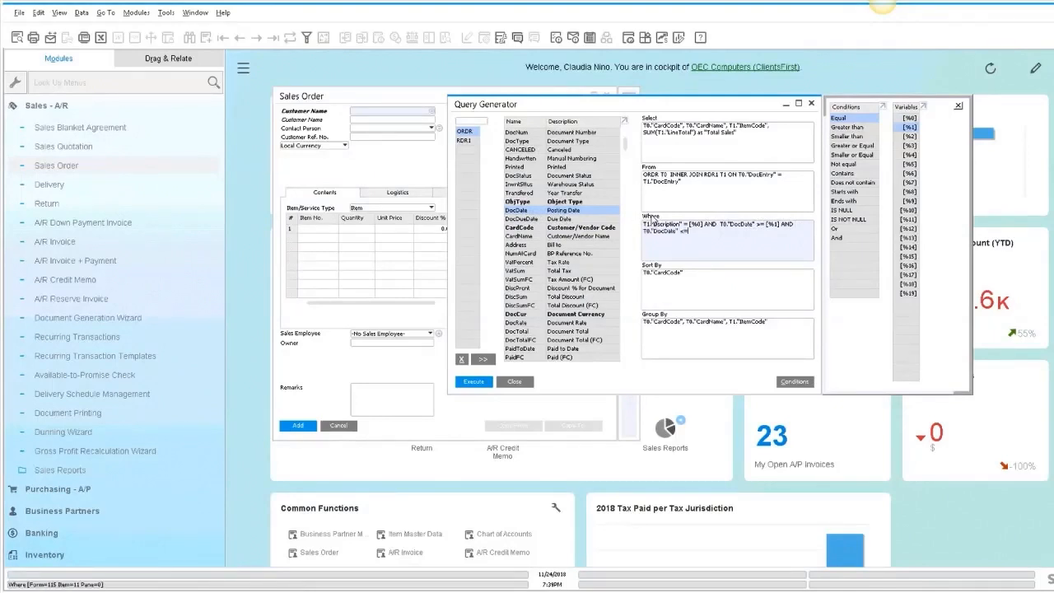
{"action": "double_click", "coordinate": [909, 136]}
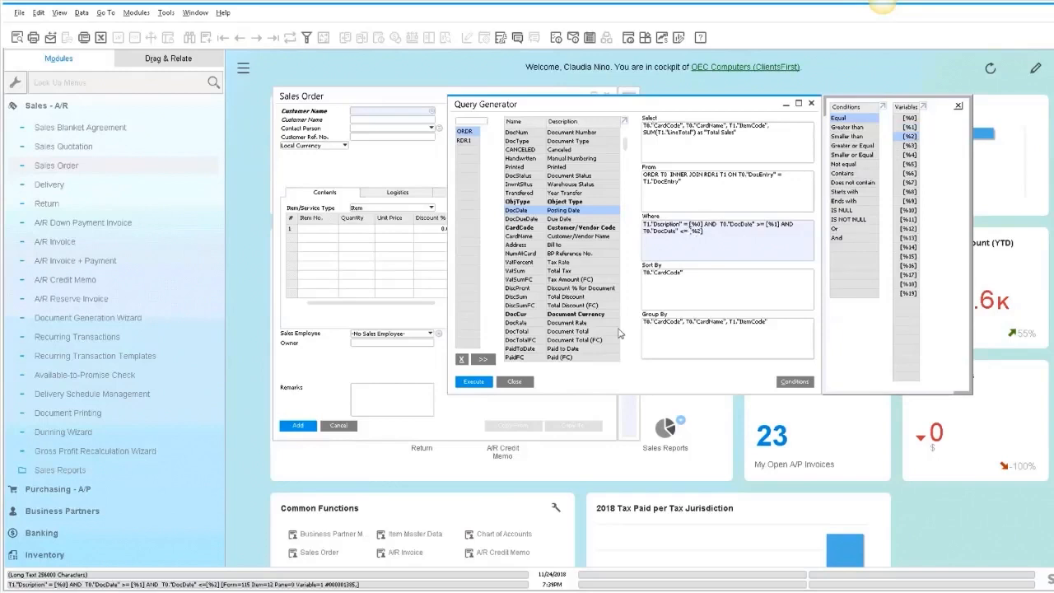
- Execute the query for Belkin 4-Port USB 2.0 Travel Hub with posting dates 01/01/2018 to 11/24/2018
{"action": "left_click", "coordinate": [473, 381]}
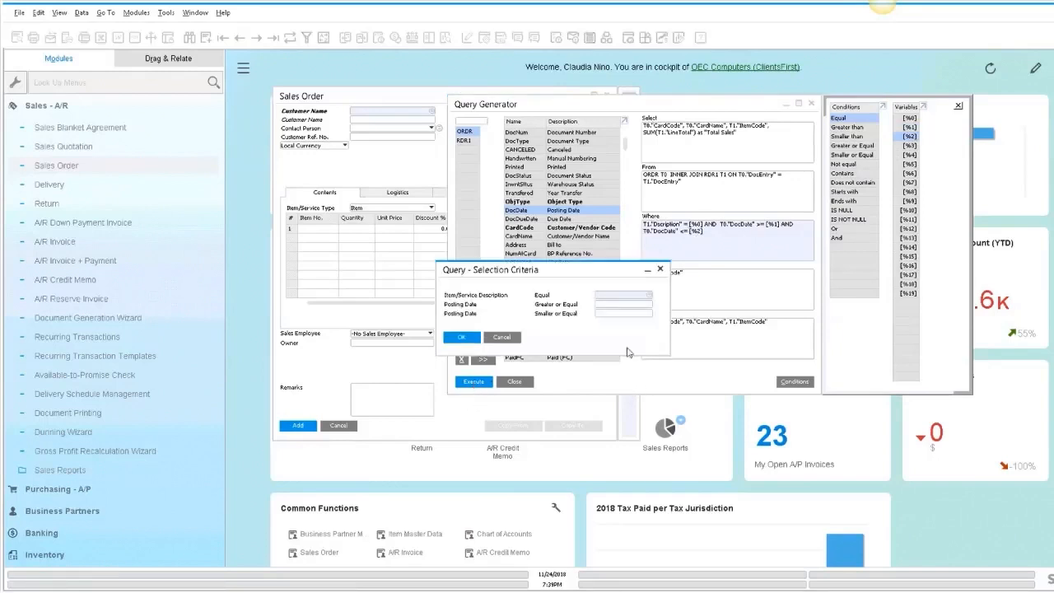
{"action": "key", "text": "Tab"}
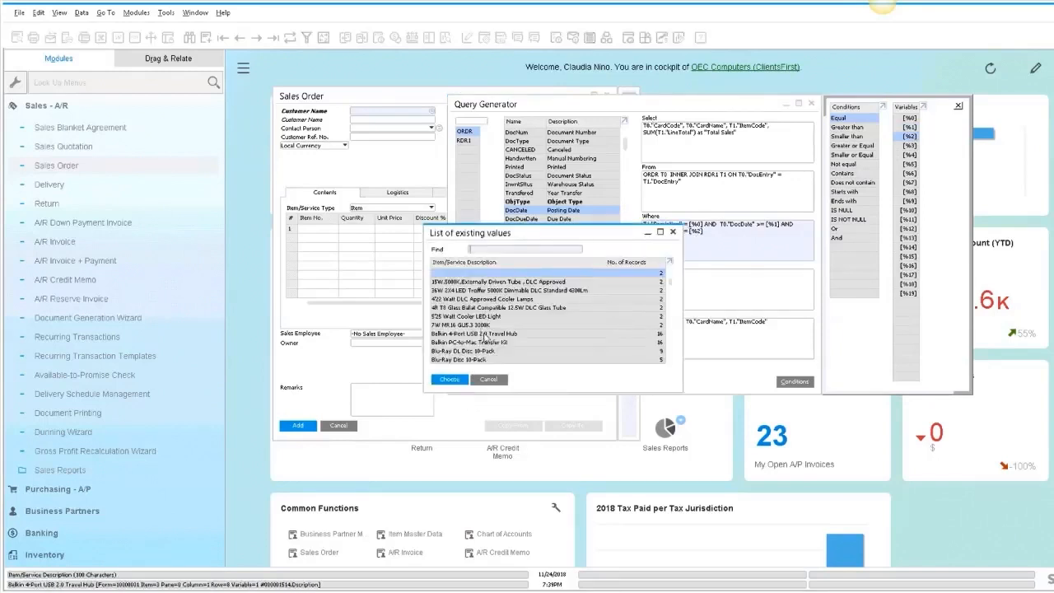
{"action": "double_click", "coordinate": [487, 334]}
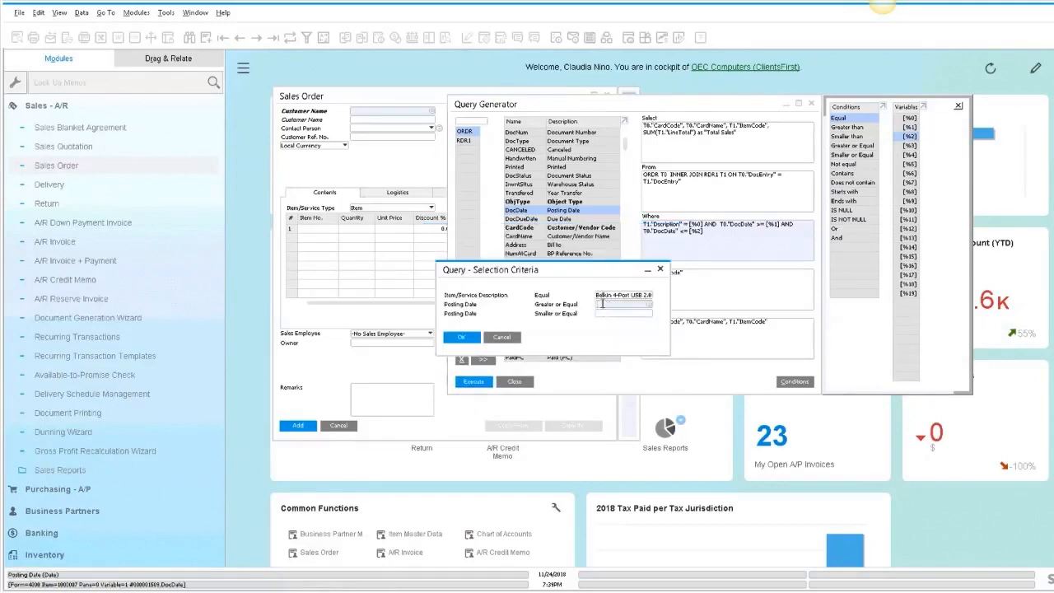
{"action": "type", "text": "01/01/2018"}
{"action": "key", "text": "Tab"}
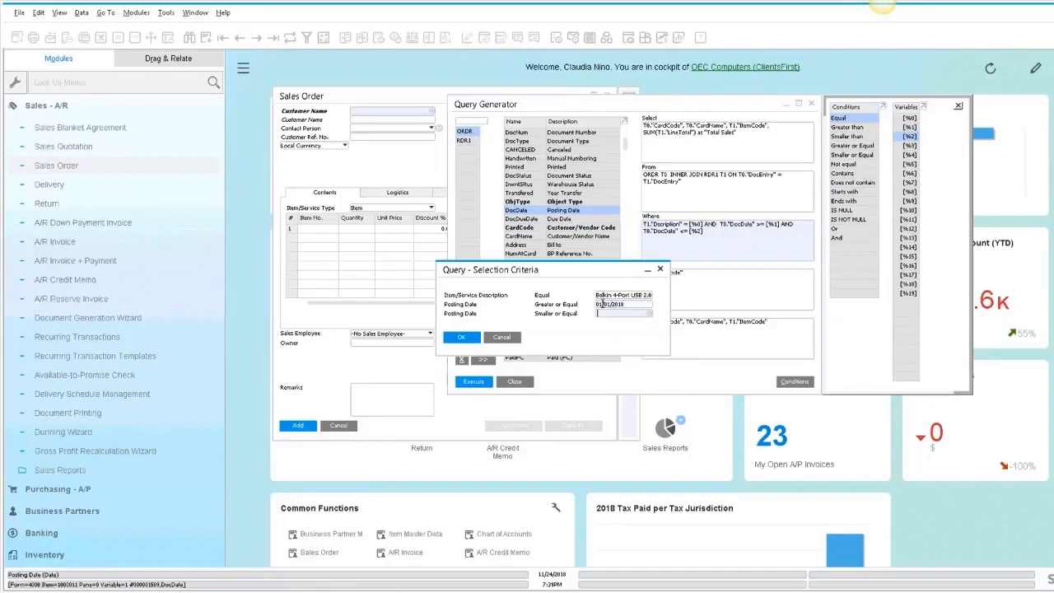
{"action": "type", "text": "t"}
{"action": "key", "text": "Tab"}
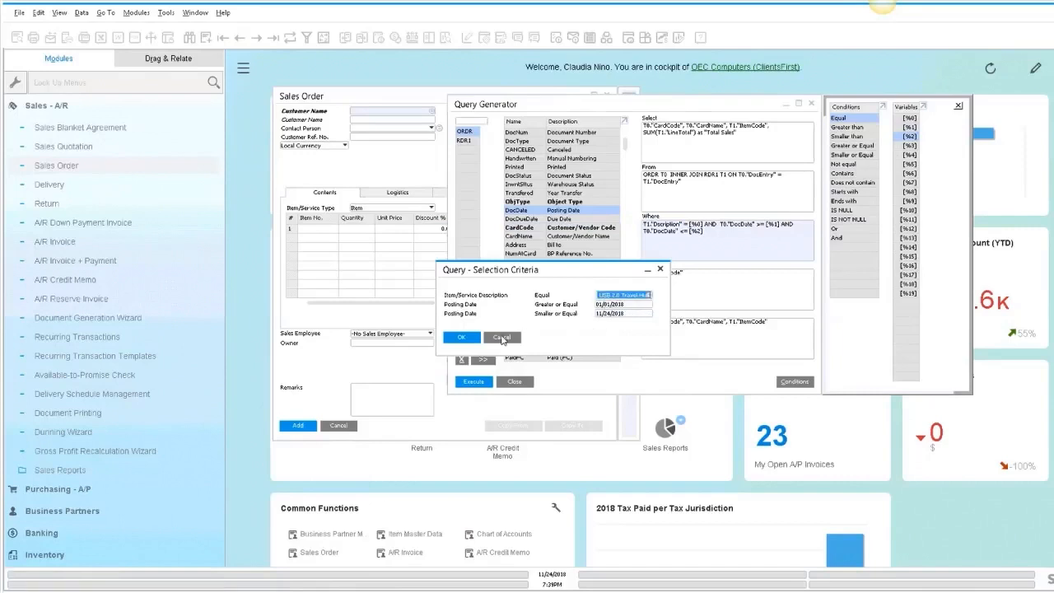
{"action": "left_click", "coordinate": [463, 337]}
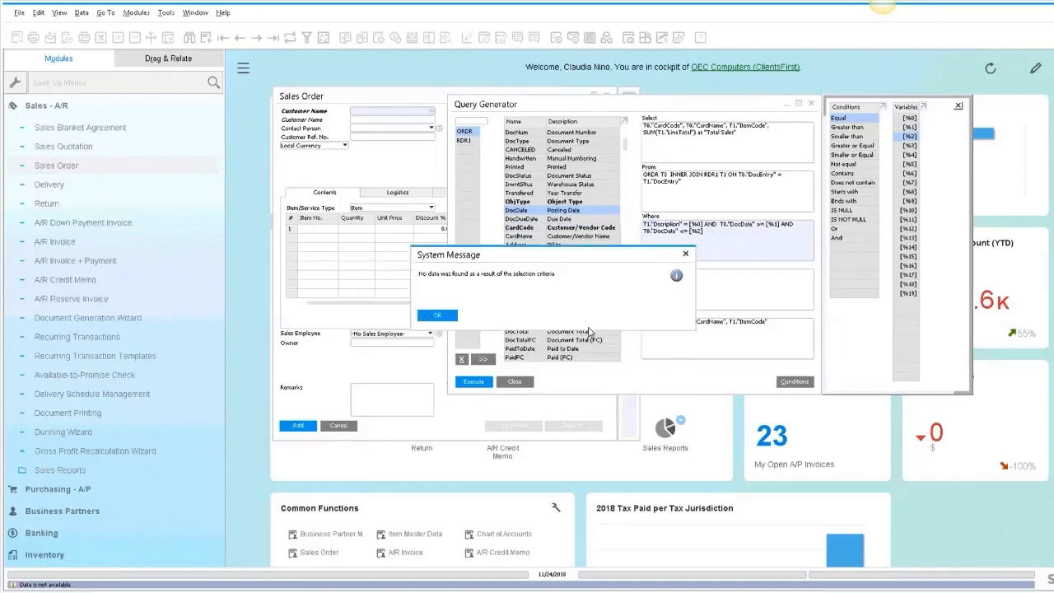
{"action": "left_click", "coordinate": [448, 317]}
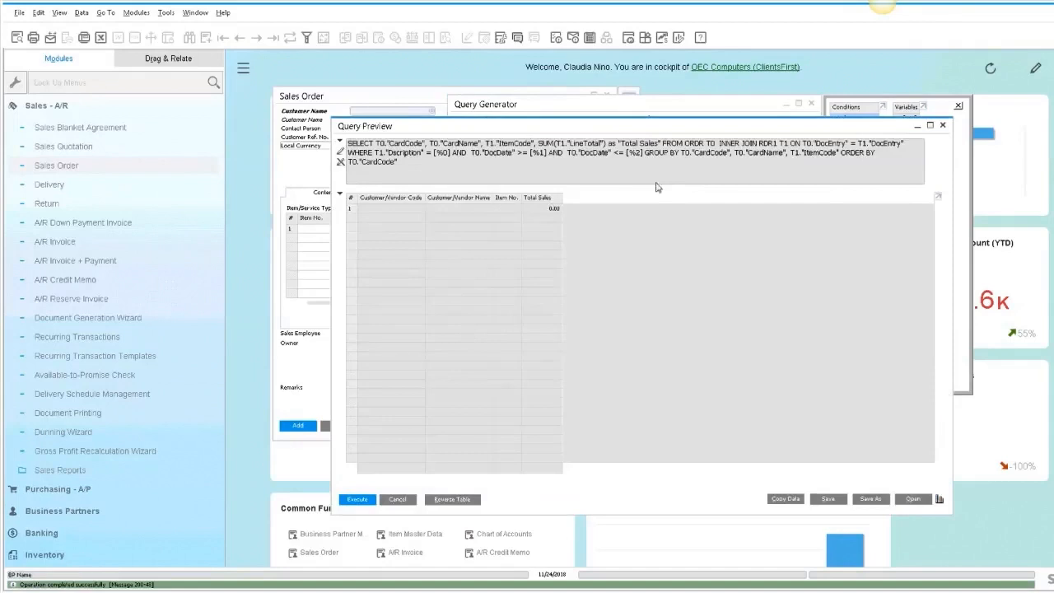
- Execute the query for Belkin 4-Port USB 2.0 Travel Hub with posting dates 01/01/2016 to 12/31/2018
{"action": "left_click", "coordinate": [402, 501]}
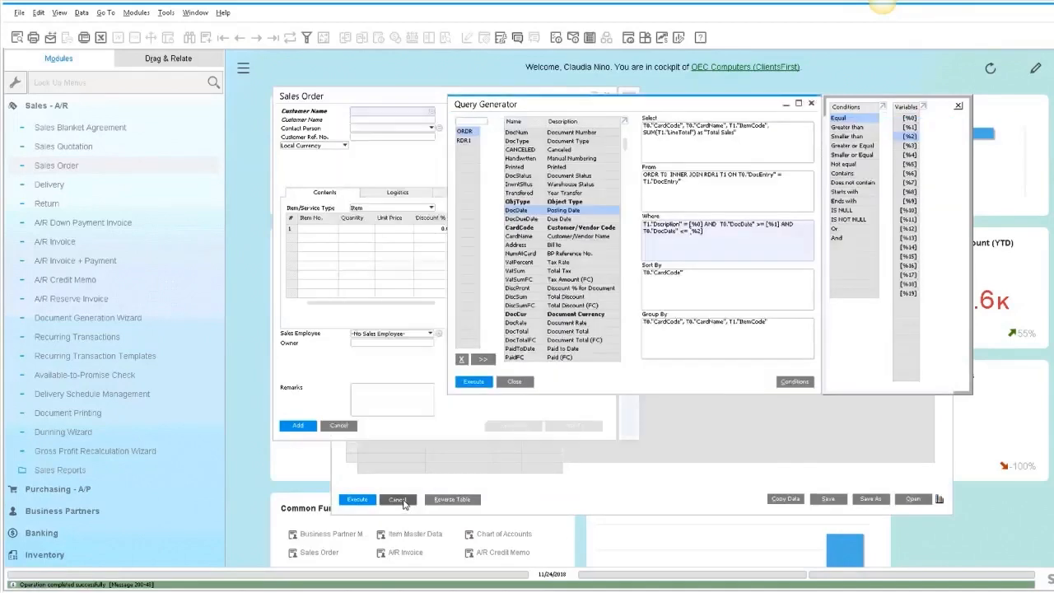
{"action": "left_click", "coordinate": [482, 382]}
{"action": "left_click", "coordinate": [622, 294]}
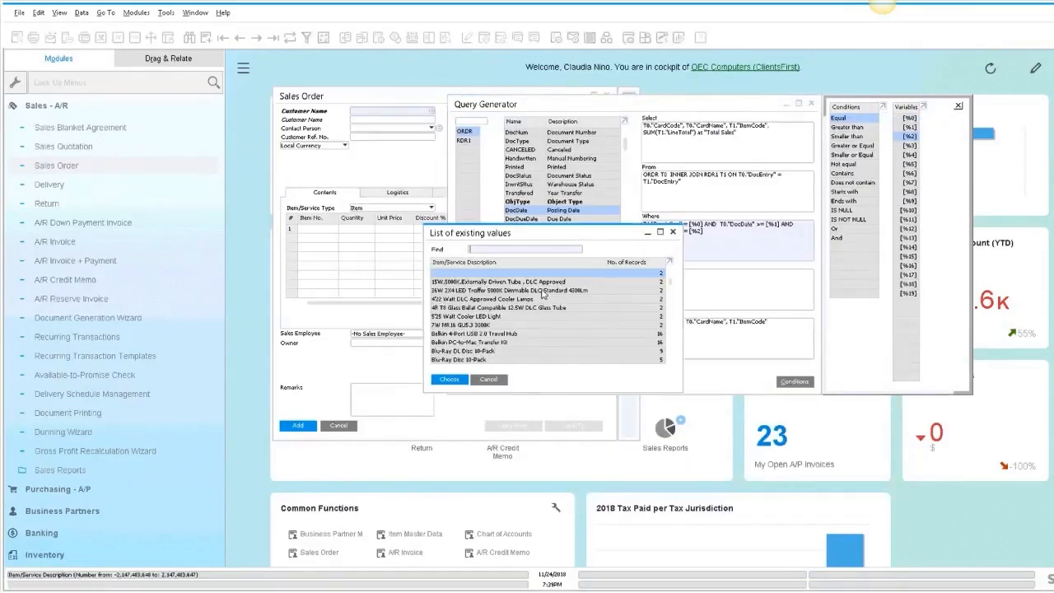
{"action": "double_click", "coordinate": [475, 334]}
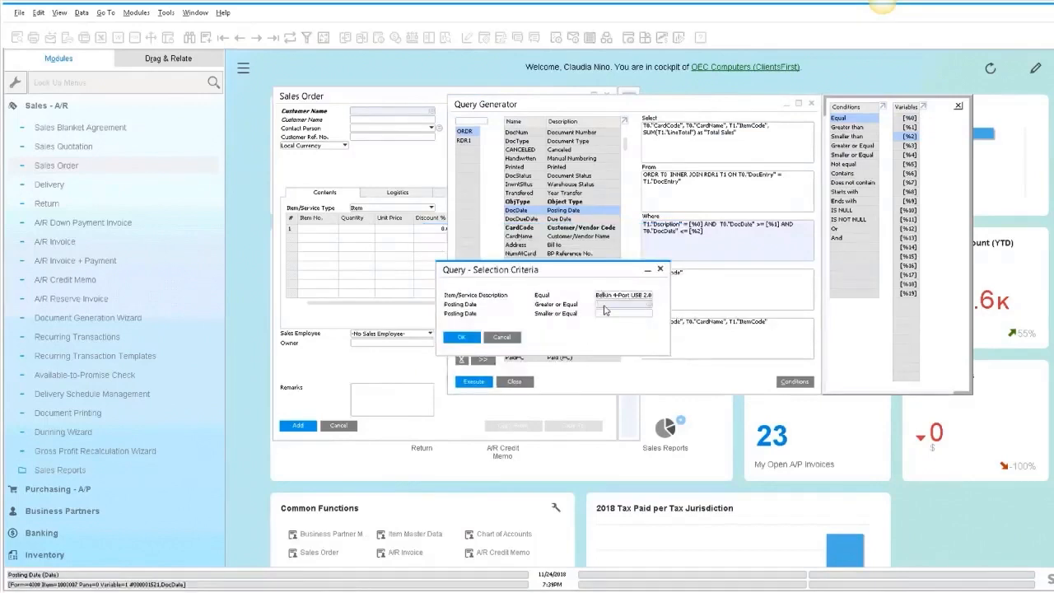
{"action": "key", "text": "Tab"}
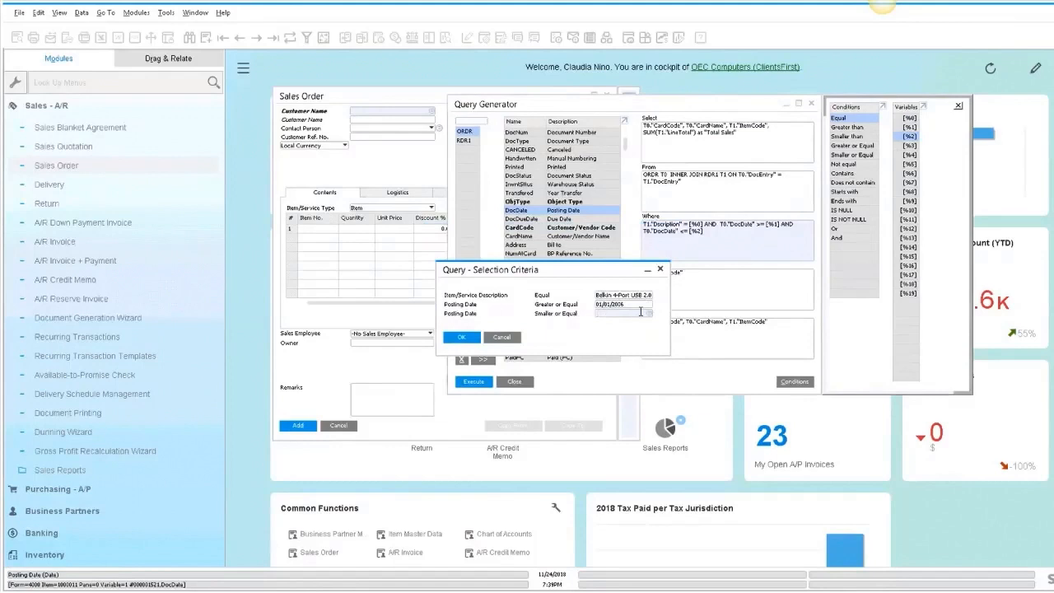
{"action": "type", "text": "12/31/2018"}
{"action": "key", "text": "Tab"}
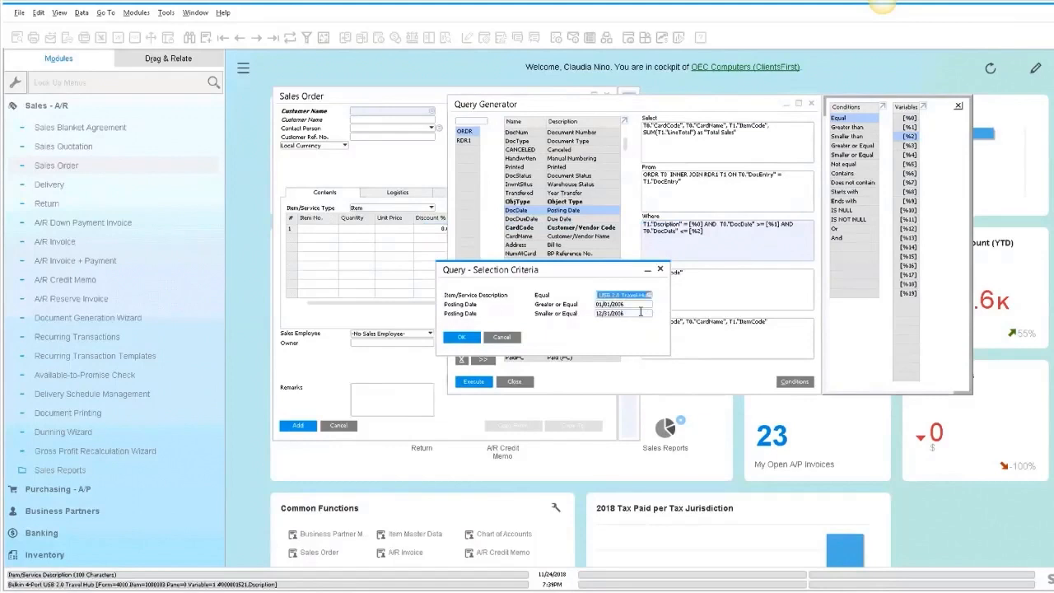
{"action": "key", "text": "Return"}
{"action": "left_click", "coordinate": [440, 322]}
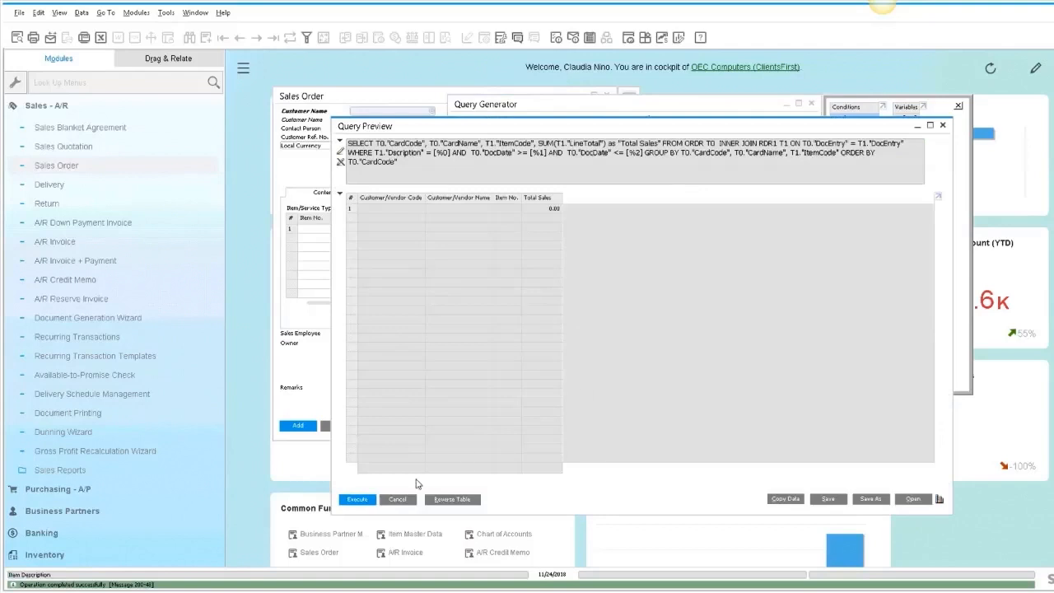
- Execute the query for Belkin 4-Port USB 2.0 Travel Hub with posting dates from 01/01/2016 to today
{"action": "left_click", "coordinate": [397, 500]}
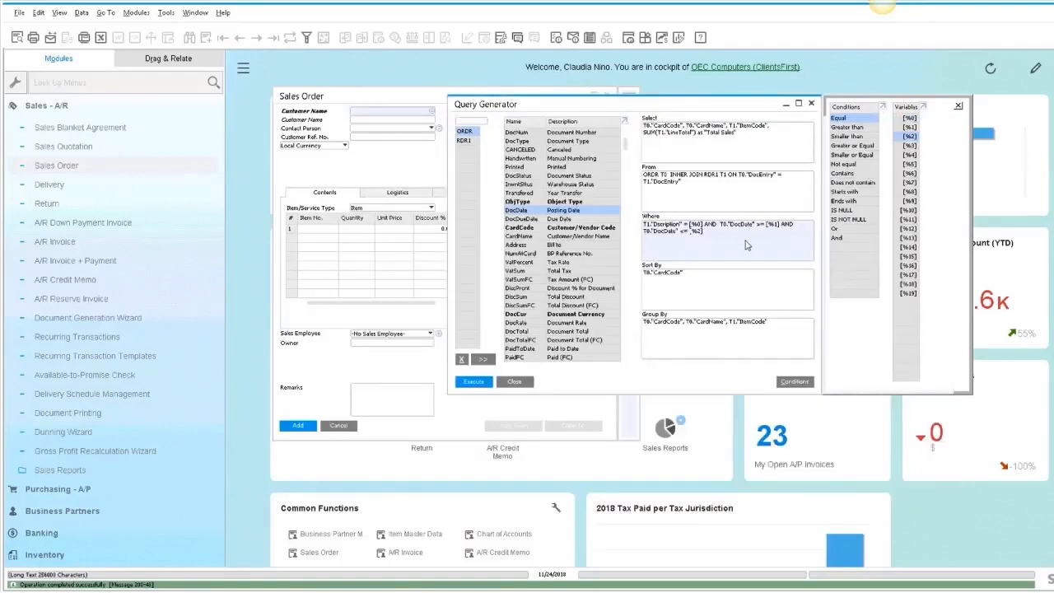
{"action": "left_click", "coordinate": [472, 381]}
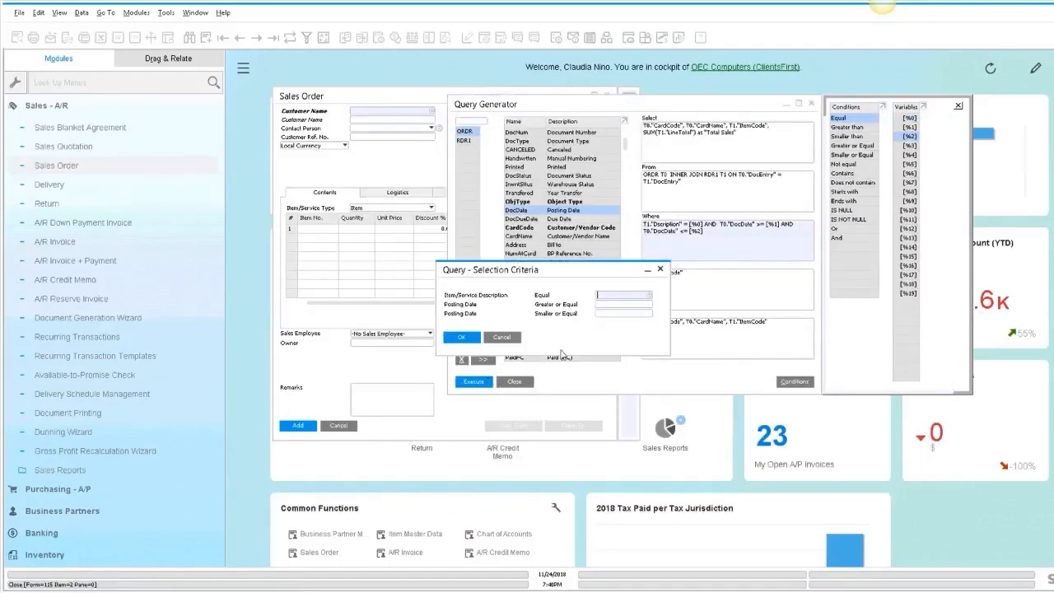
{"action": "left_click", "coordinate": [649, 295]}
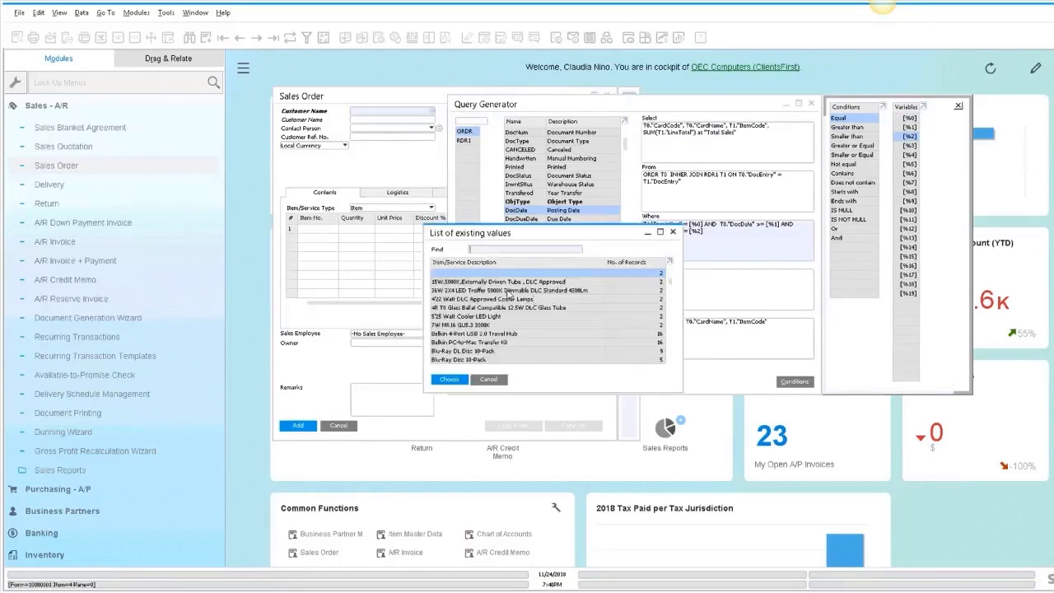
{"action": "double_click", "coordinate": [502, 334]}
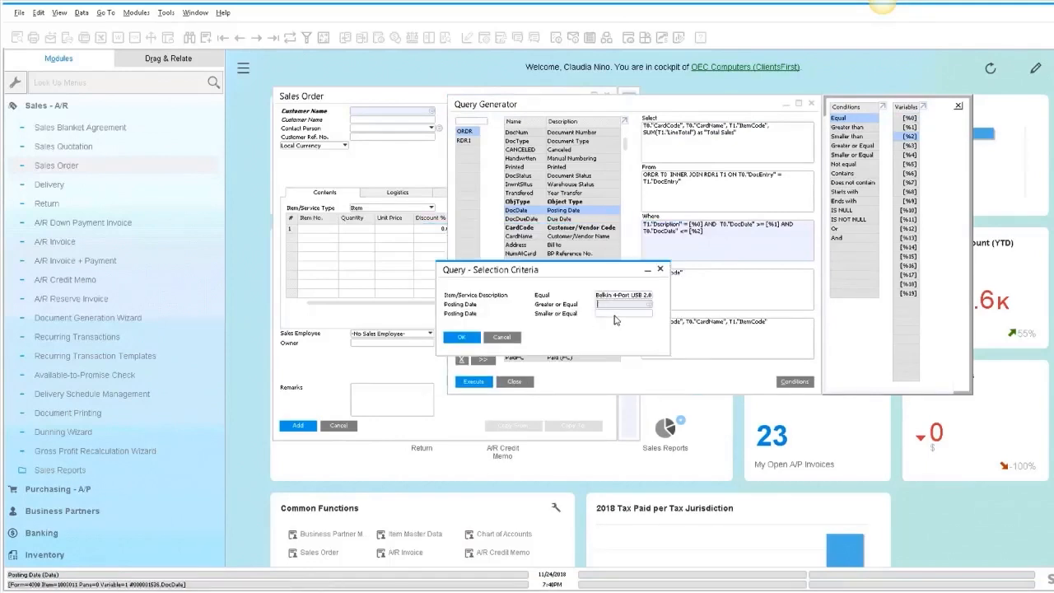
{"action": "key", "text": "Tab"}
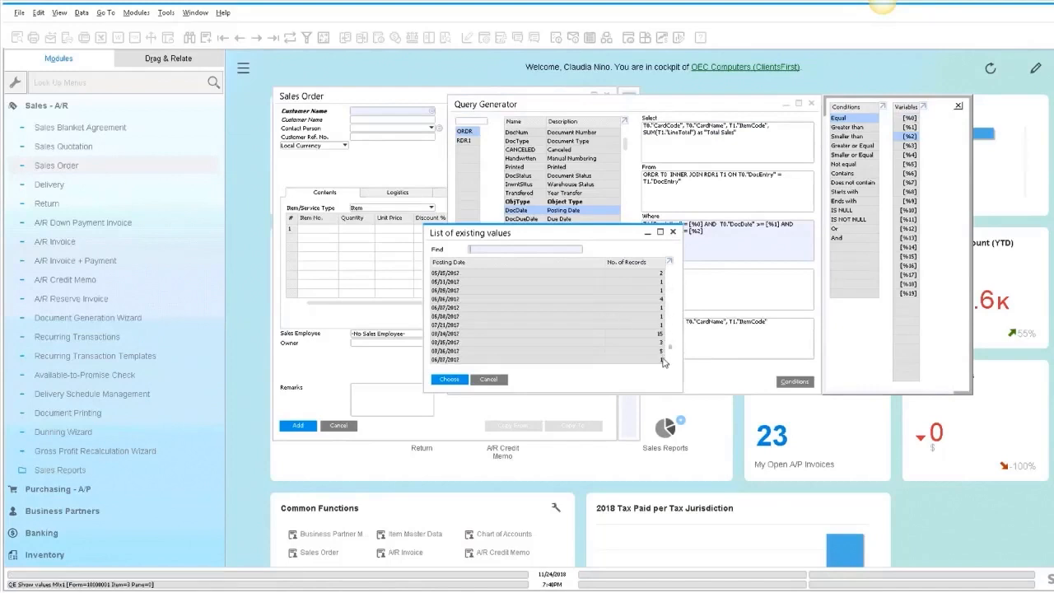
{"action": "key", "text": "Escape"}
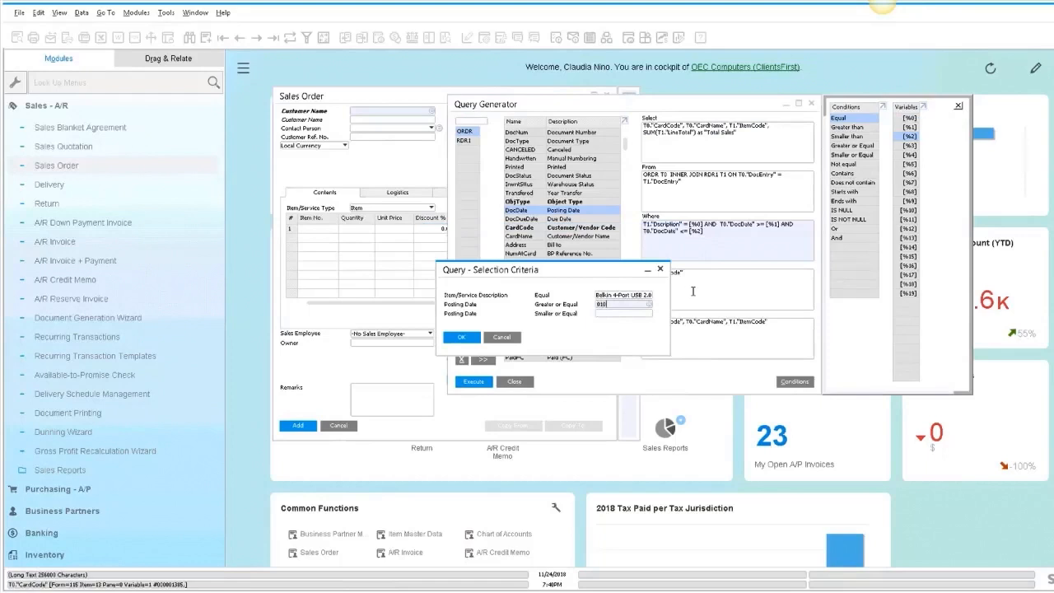
{"action": "type", "text": "01/01/2006"}
{"action": "key", "text": "Tab"}
{"action": "type", "text": "t"}
{"action": "key", "text": "Tab"}
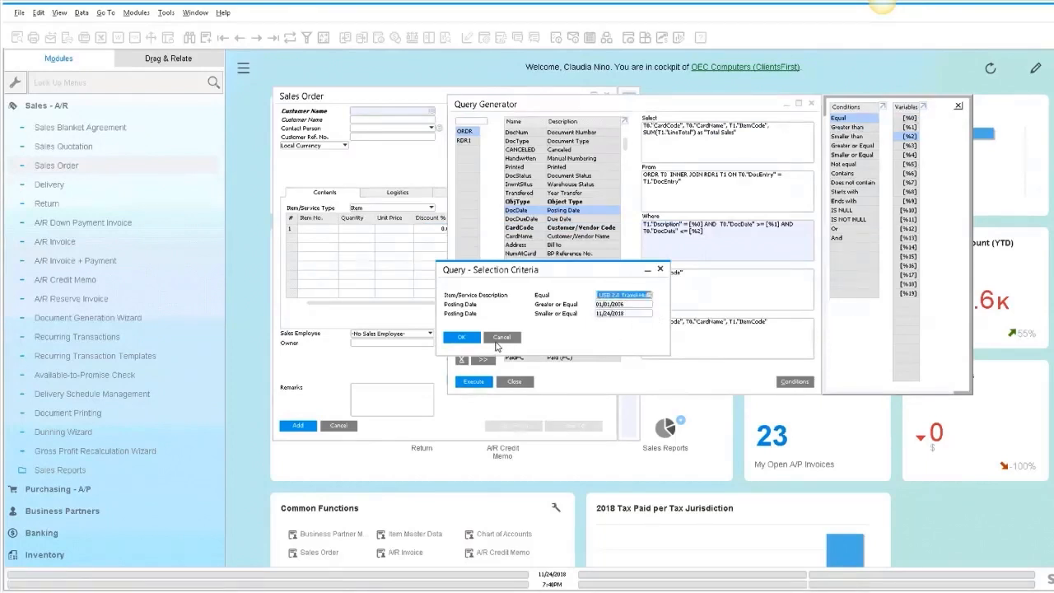
{"action": "left_click", "coordinate": [457, 338]}
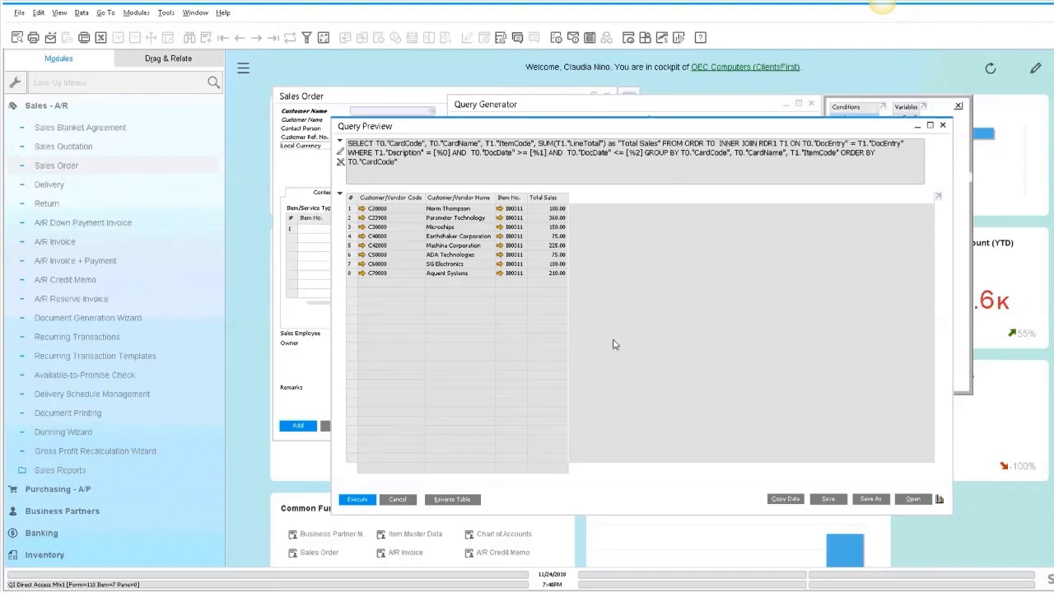
- Execute the query for Belkin 4-Port USB 2.0 Travel Hub with a posting date from 01/01/2012
{"action": "left_click", "coordinate": [397, 499]}
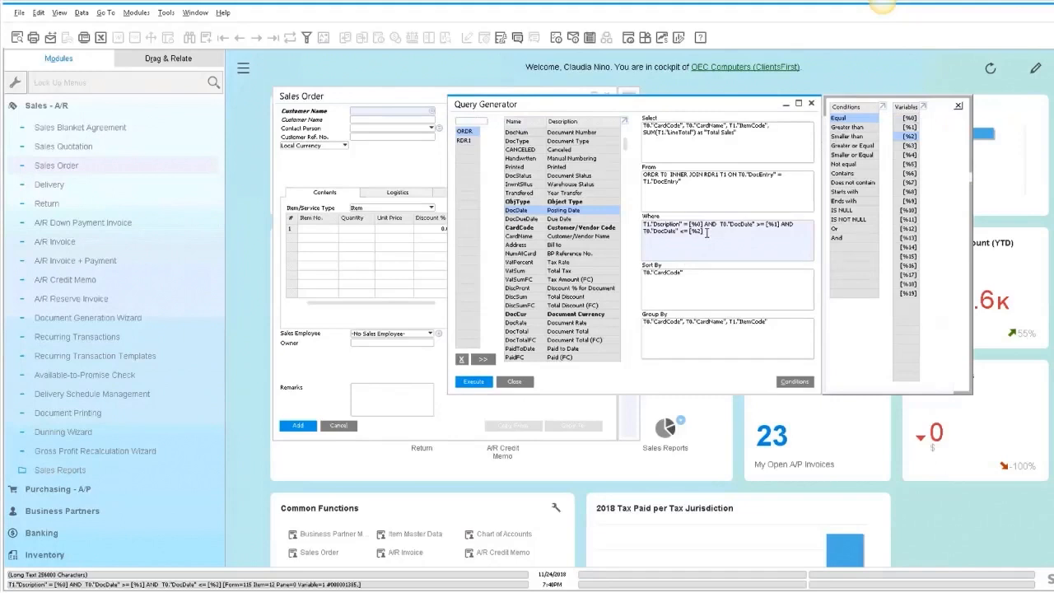
{"action": "left_click", "coordinate": [473, 382]}
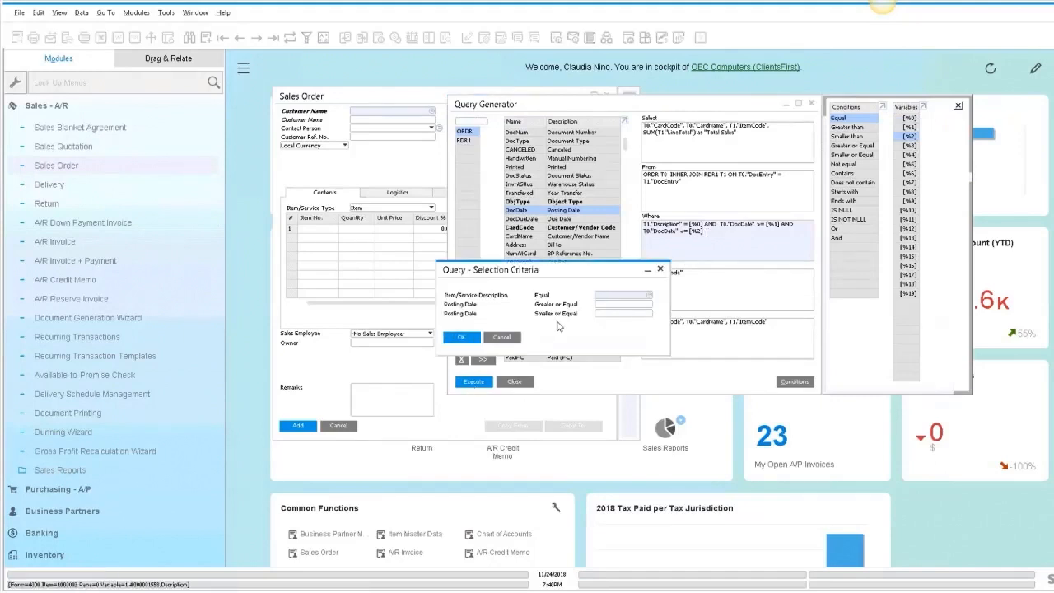
{"action": "key", "text": "Tab"}
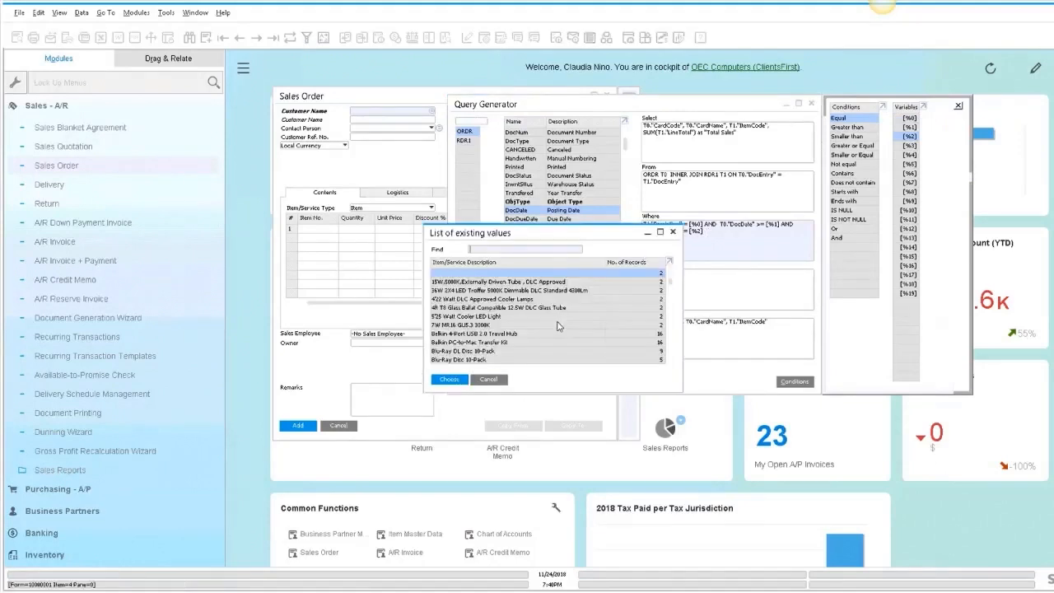
{"action": "double_click", "coordinate": [491, 335]}
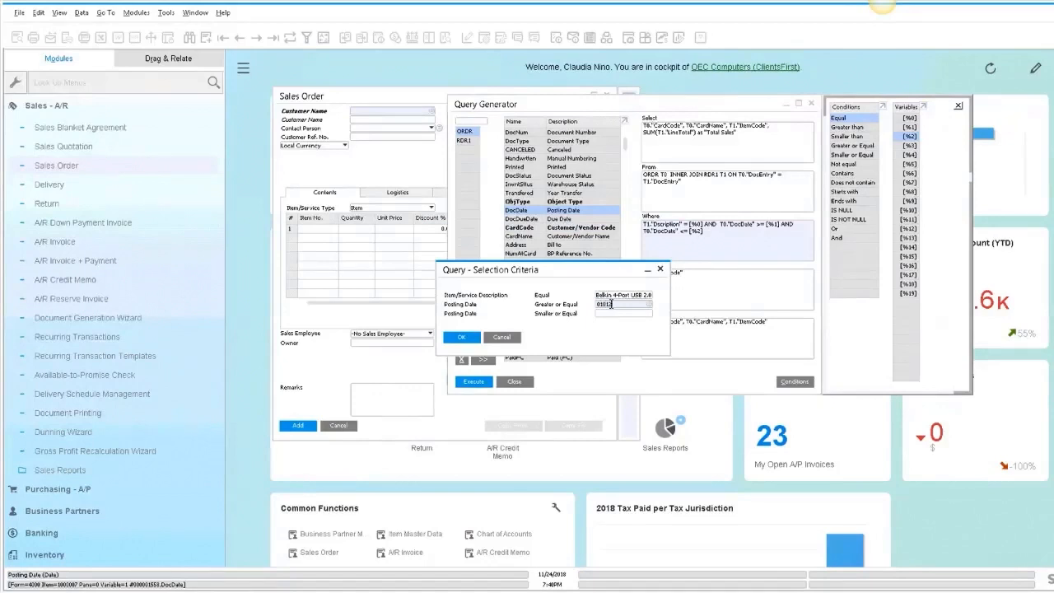
{"action": "key", "text": "Tab"}
{"action": "type", "text": "t"}
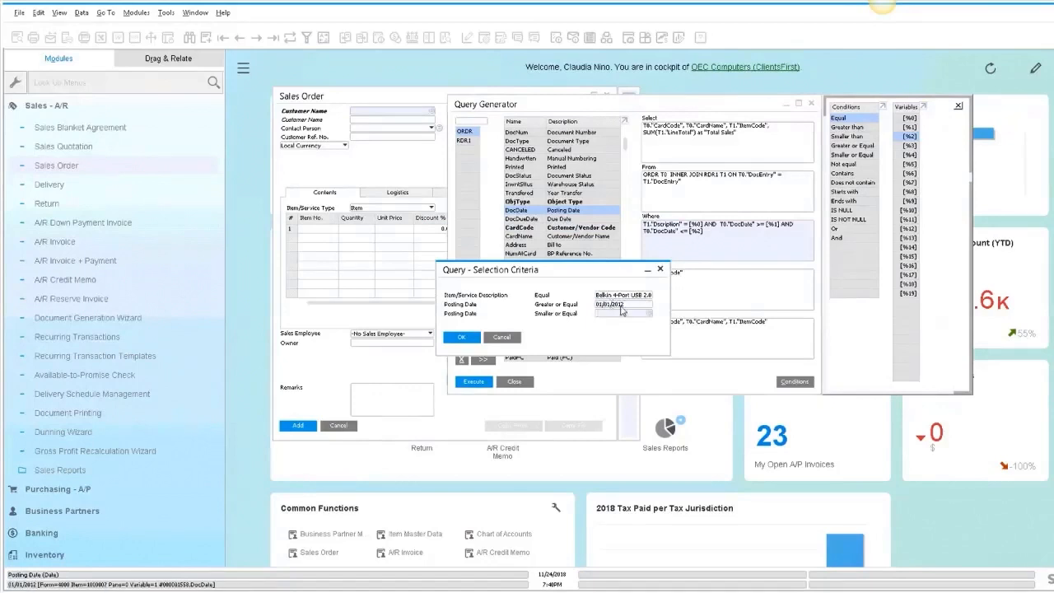
{"action": "key", "text": "Tab"}
{"action": "left_click", "coordinate": [464, 339]}
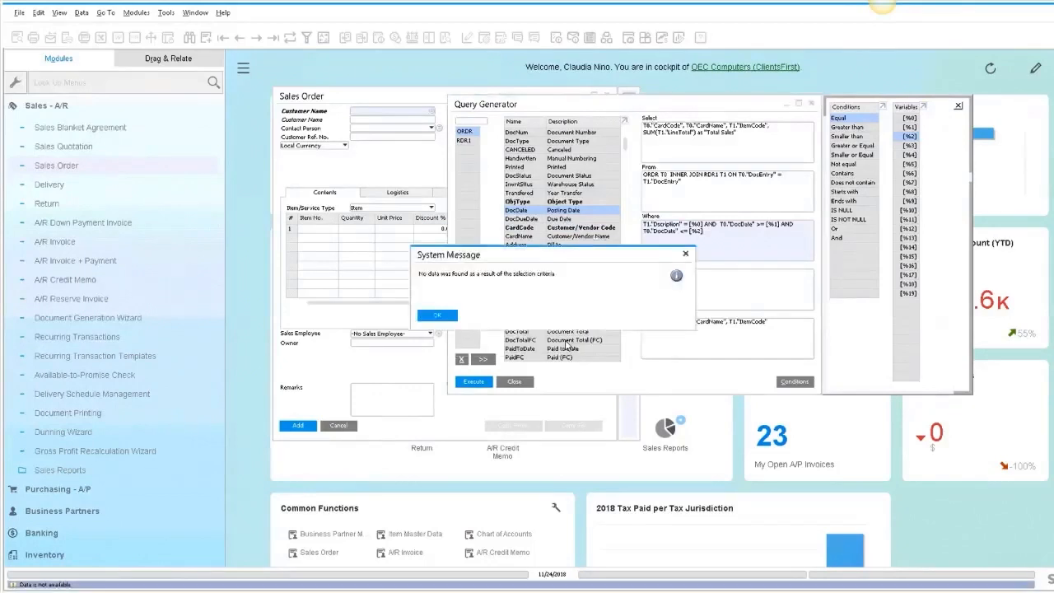
{"action": "left_click", "coordinate": [442, 318]}
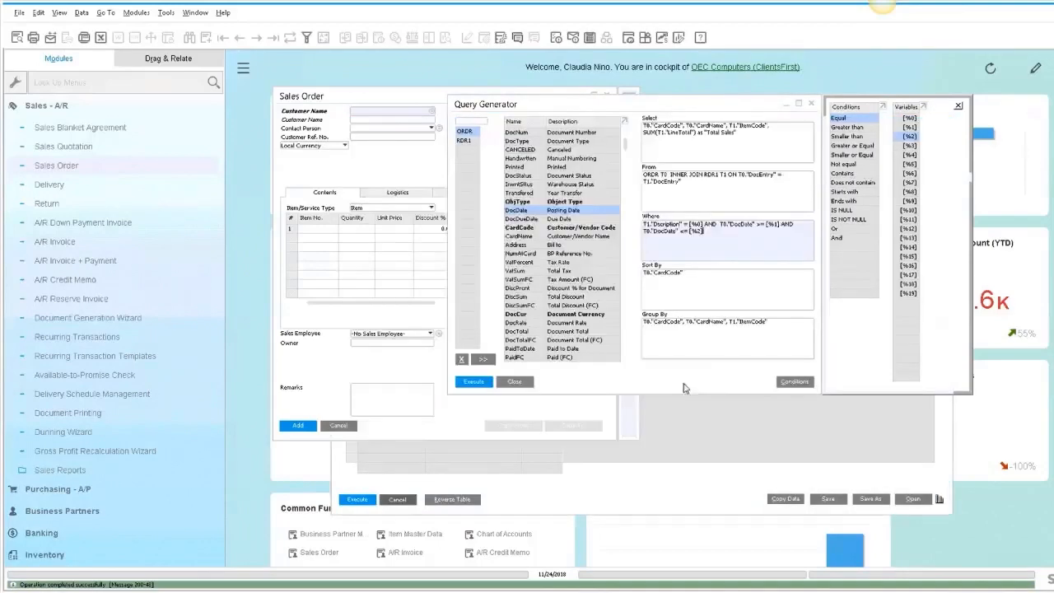
- Execute the query for Belkin 4-Port USB 2.0 Travel Hub with posting dates from 01/01/2008
{"action": "left_click", "coordinate": [402, 499]}
{"action": "left_click", "coordinate": [476, 382]}
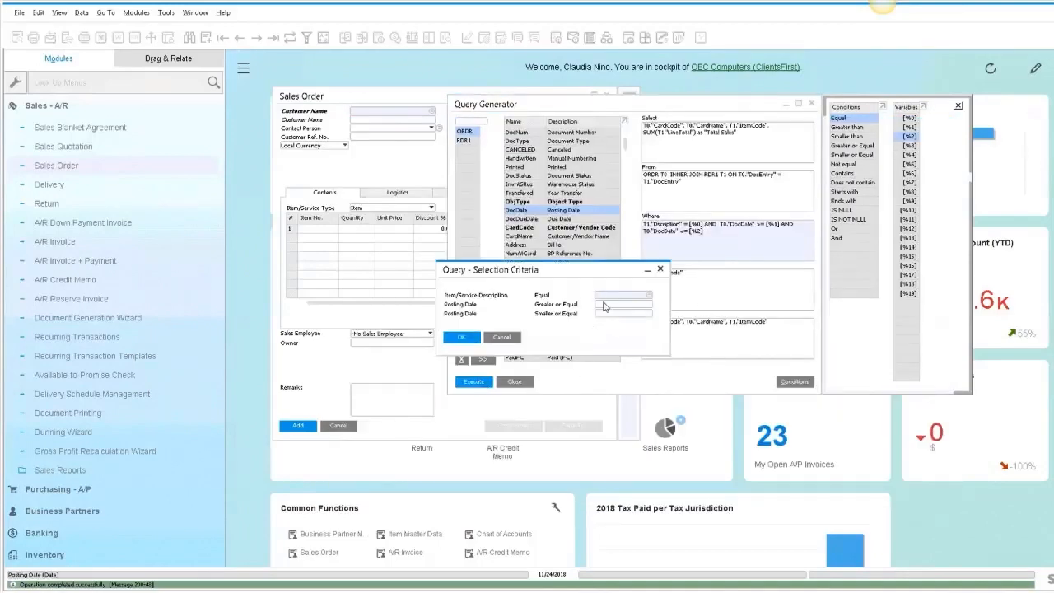
{"action": "key", "text": "Tab"}
{"action": "double_click", "coordinate": [609, 333]}
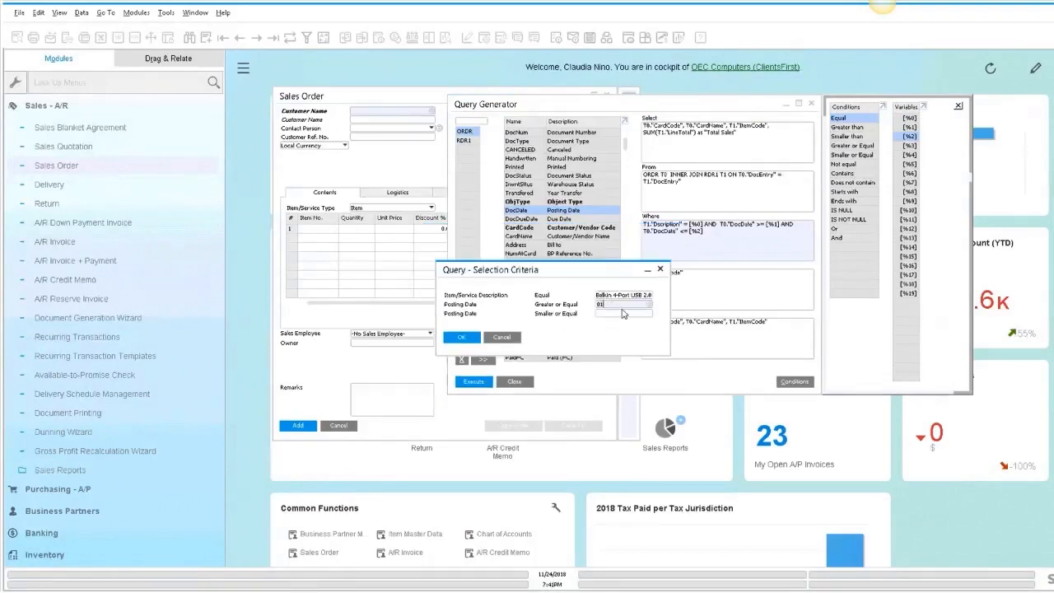
{"action": "type", "text": "01/01/2008"}
{"action": "key", "text": "Tab"}
{"action": "key", "text": "Return"}
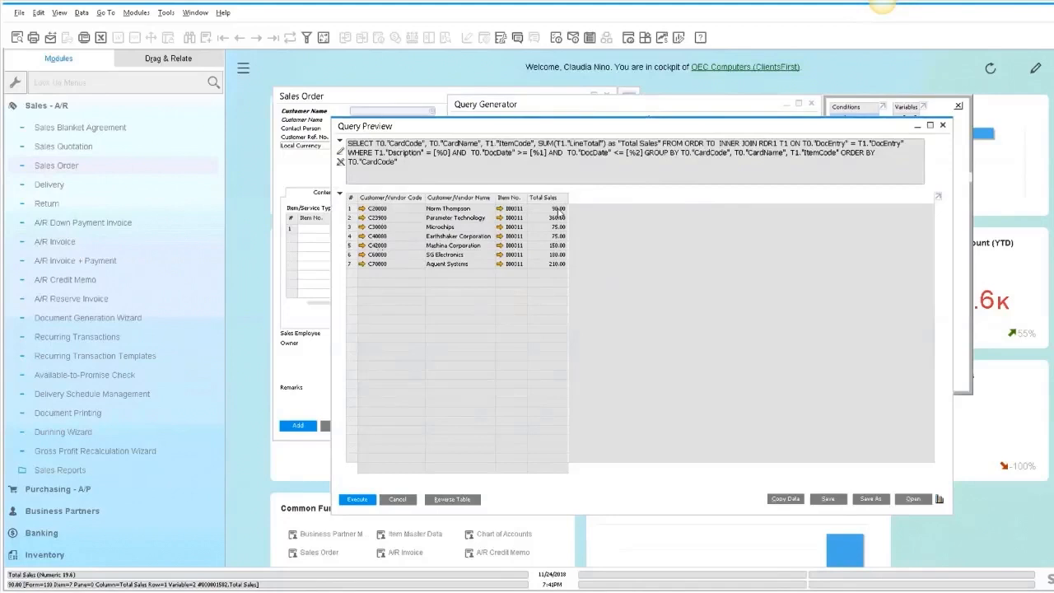
- Start saving the query and create a Sales query category with all authorization groups selected
{"action": "left_click", "coordinate": [870, 498]}
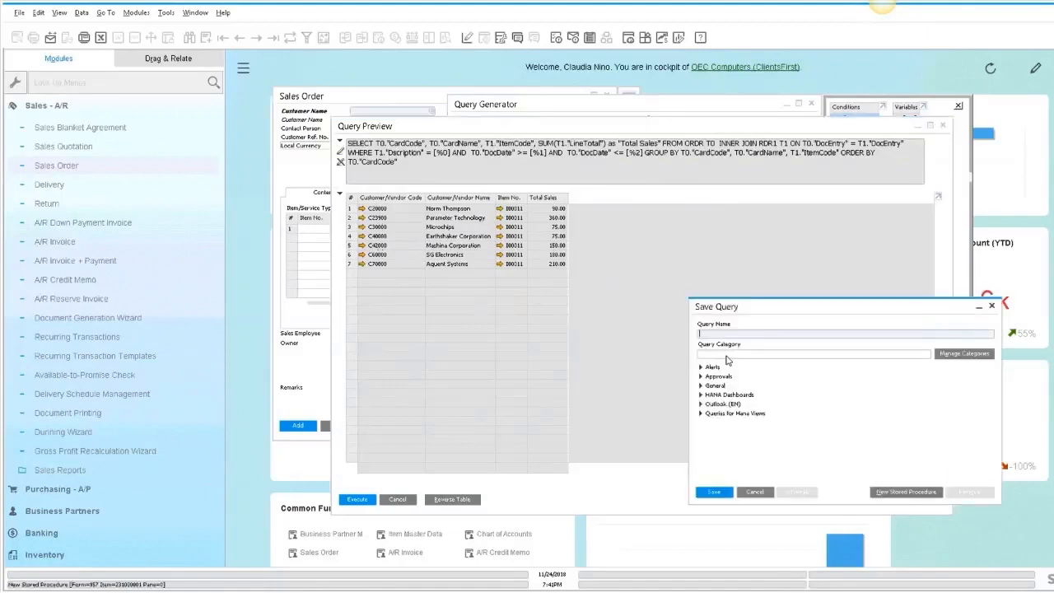
{"action": "left_click", "coordinate": [964, 353]}
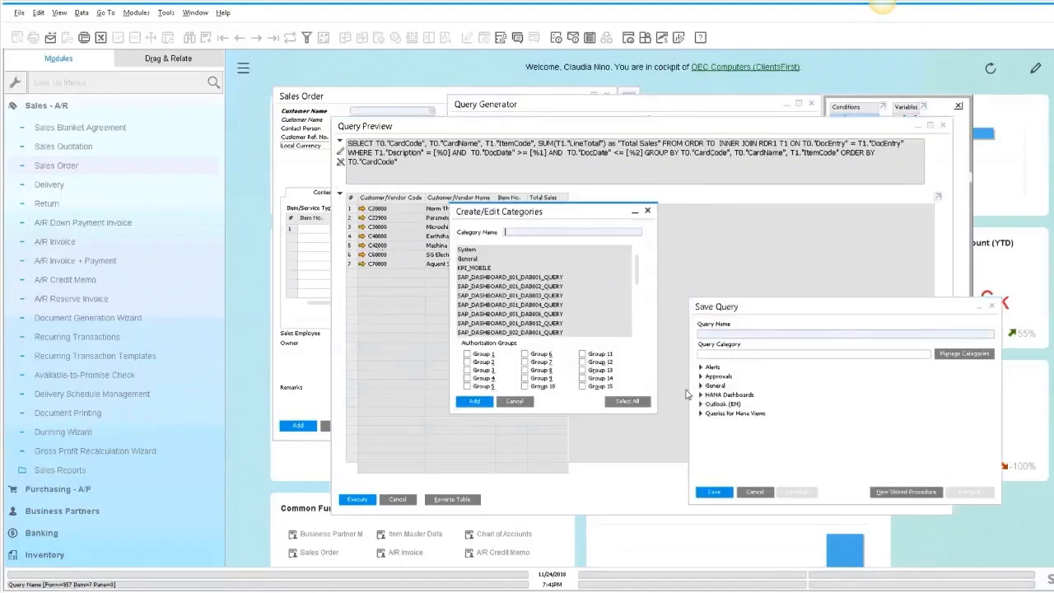
{"action": "left_click", "coordinate": [627, 400]}
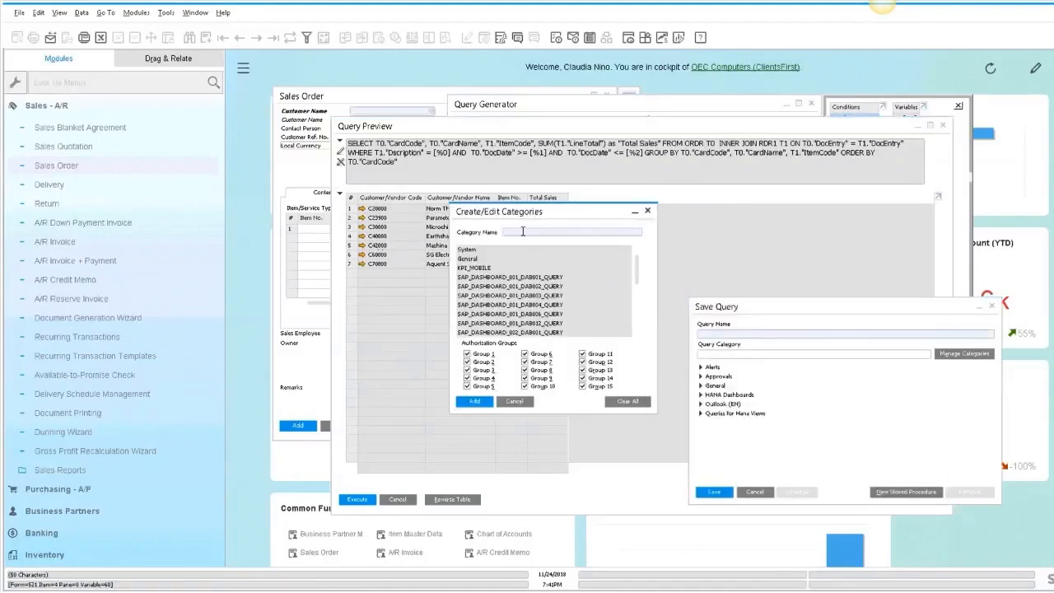
{"action": "left_click", "coordinate": [474, 401]}
{"action": "left_click", "coordinate": [514, 401]}
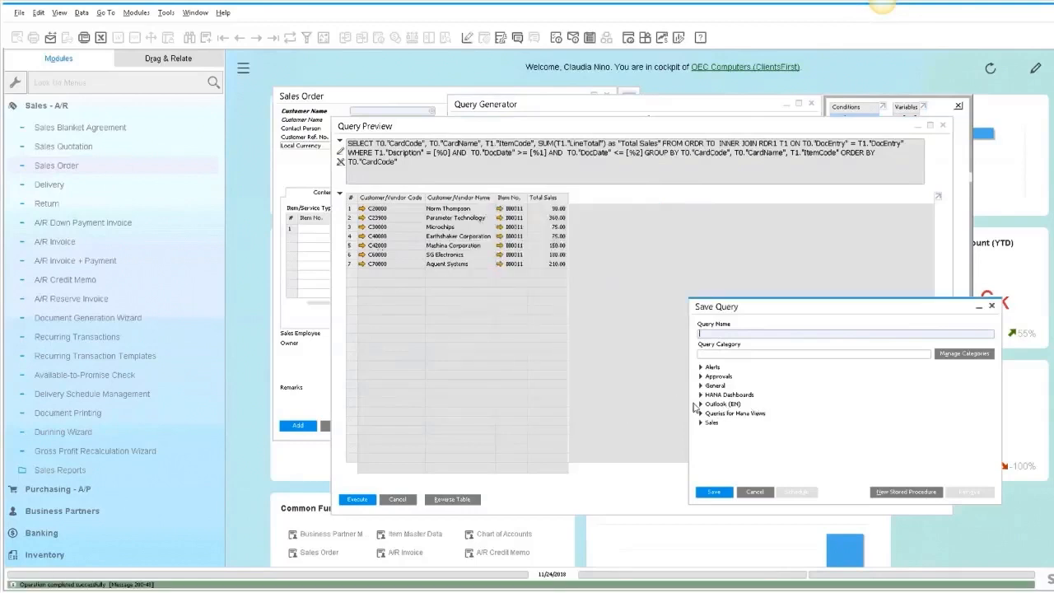
- Save the query in the Sales category under a name for total sales by customer with item and date range
{"action": "left_click", "coordinate": [711, 422]}
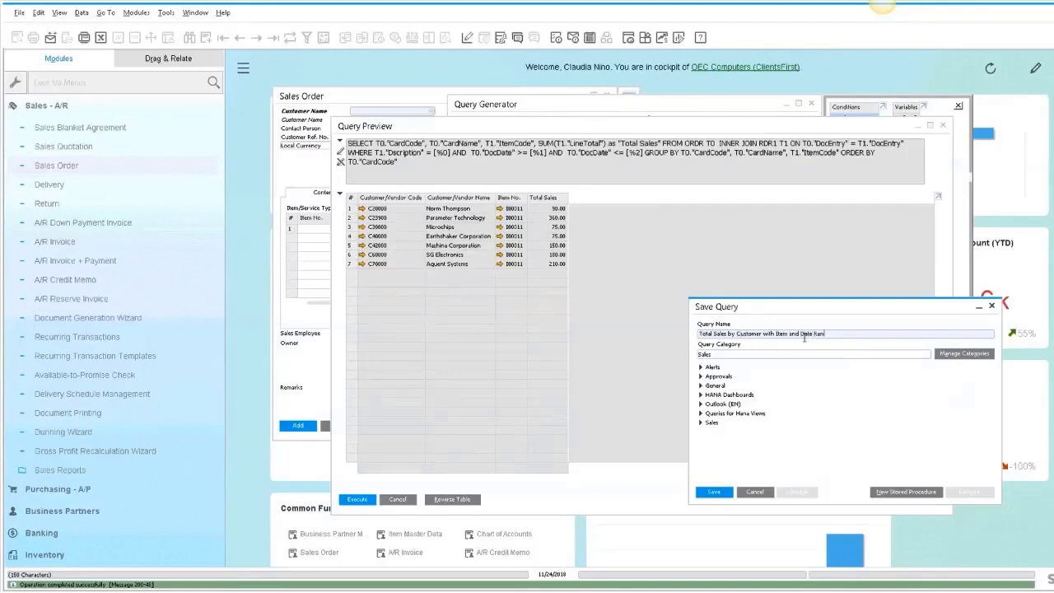
{"action": "type", "text": "tion"}
{"action": "key", "text": "Return"}
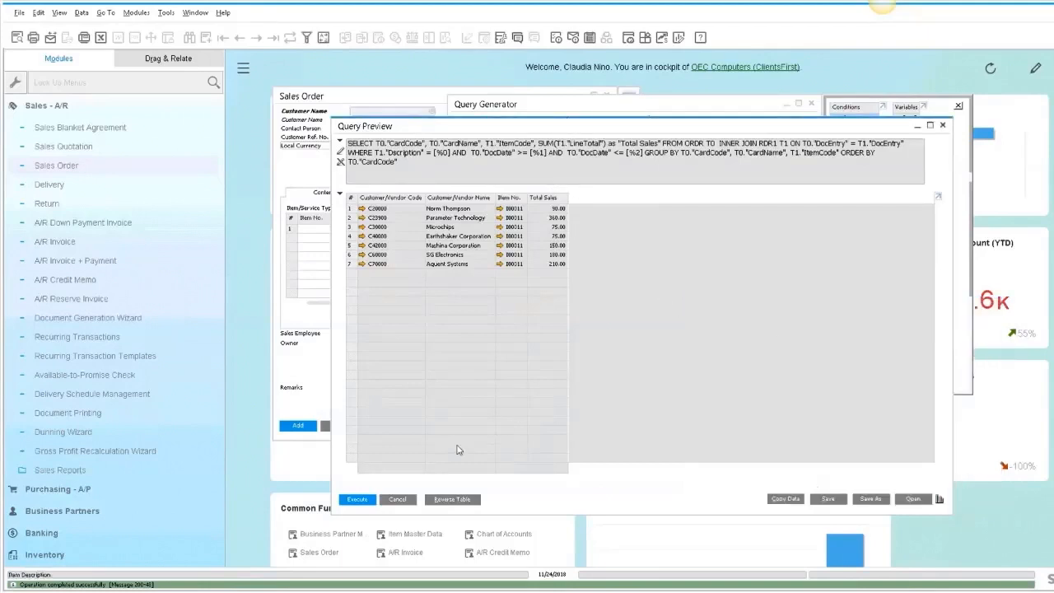
- Close the Query Preview, the Query Generator and the Sales Order window
{"action": "left_click", "coordinate": [403, 503]}
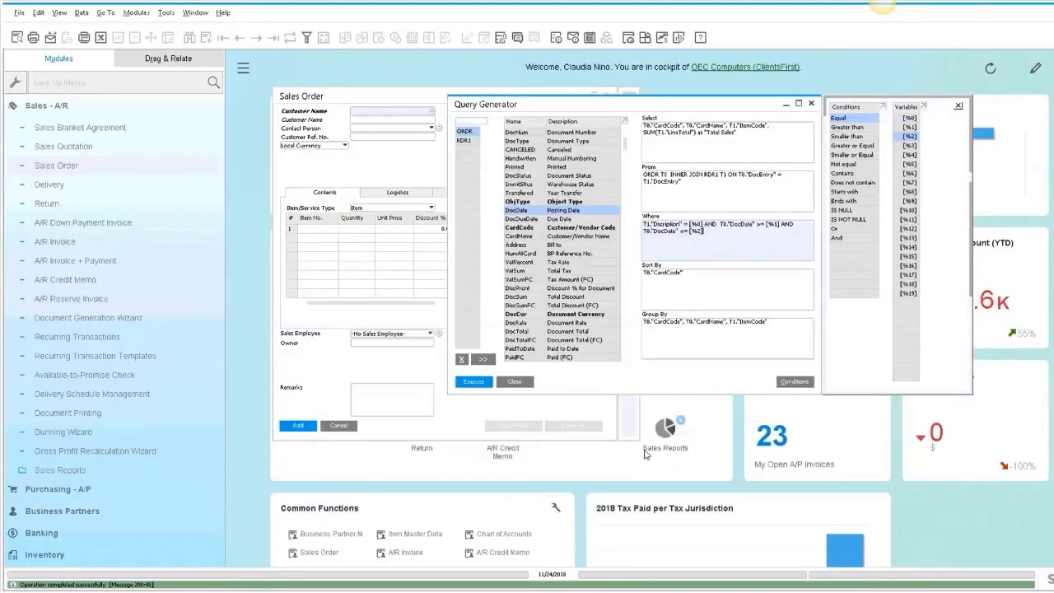
{"action": "left_click_drag", "start_coordinate": [650, 107], "coordinate": [560, 99]}
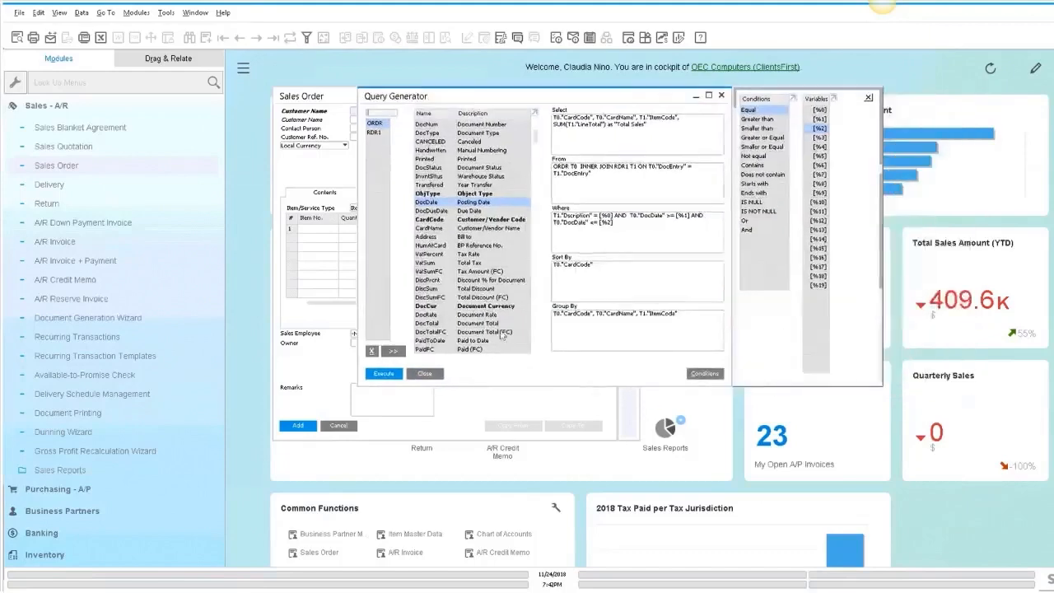
{"action": "left_click", "coordinate": [421, 375]}
{"action": "left_click", "coordinate": [50, 105]}
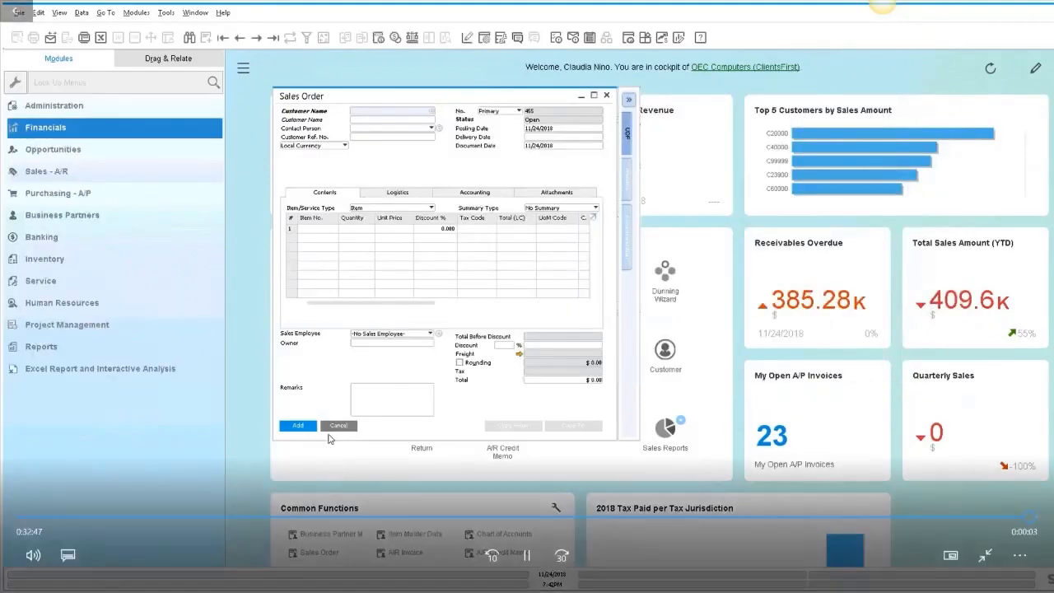
{"action": "left_click", "coordinate": [338, 426]}
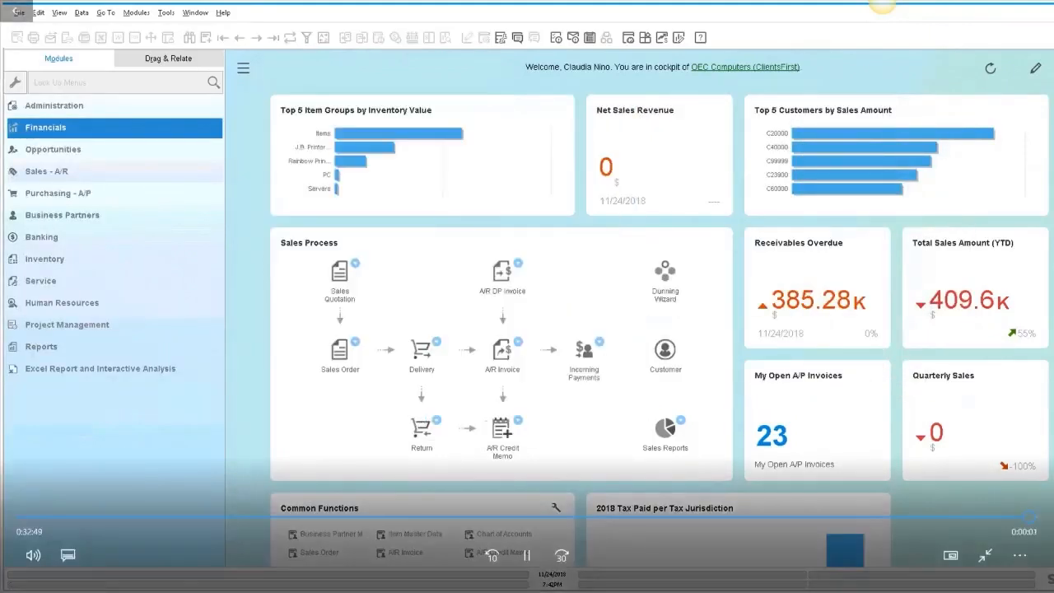